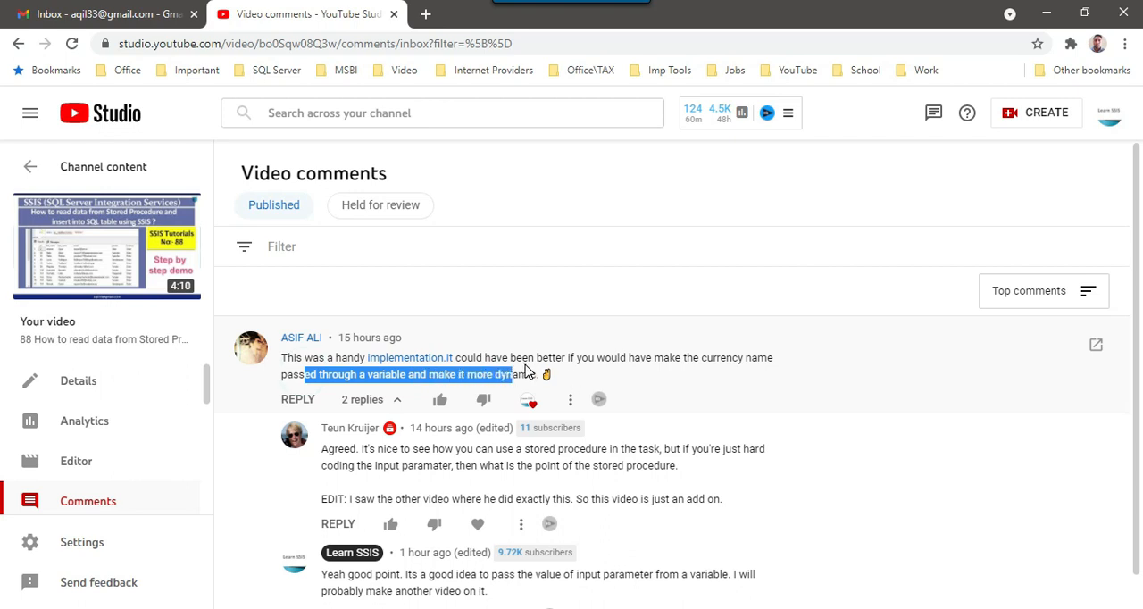
Read the video comment reply about hard-coding the stored procedure's input parameter
click(342, 456)
drag(333, 449, 506, 465)
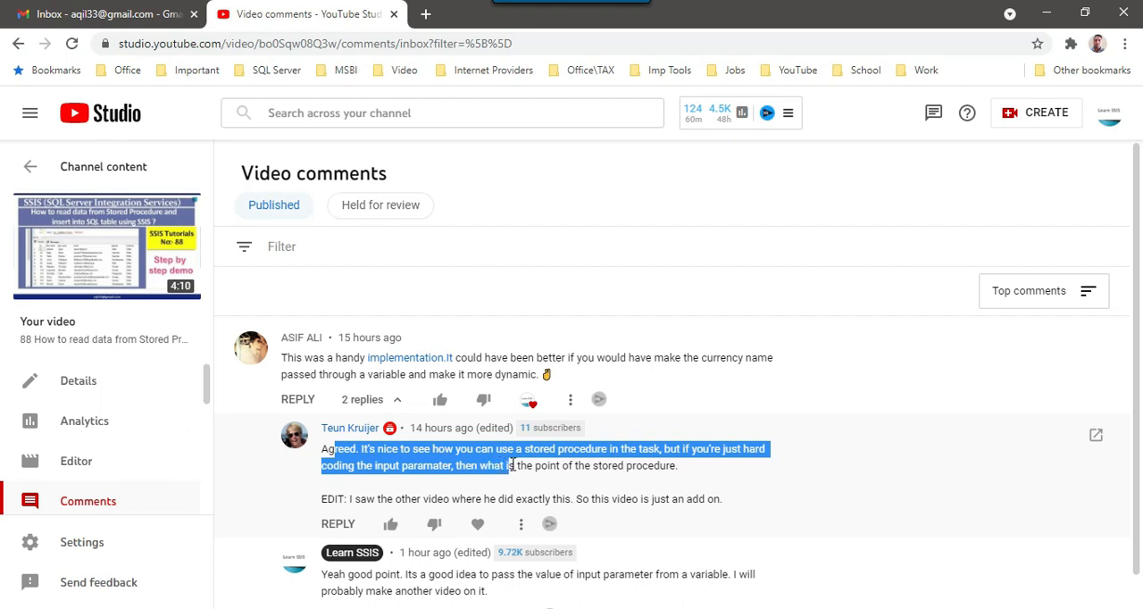
click(554, 478)
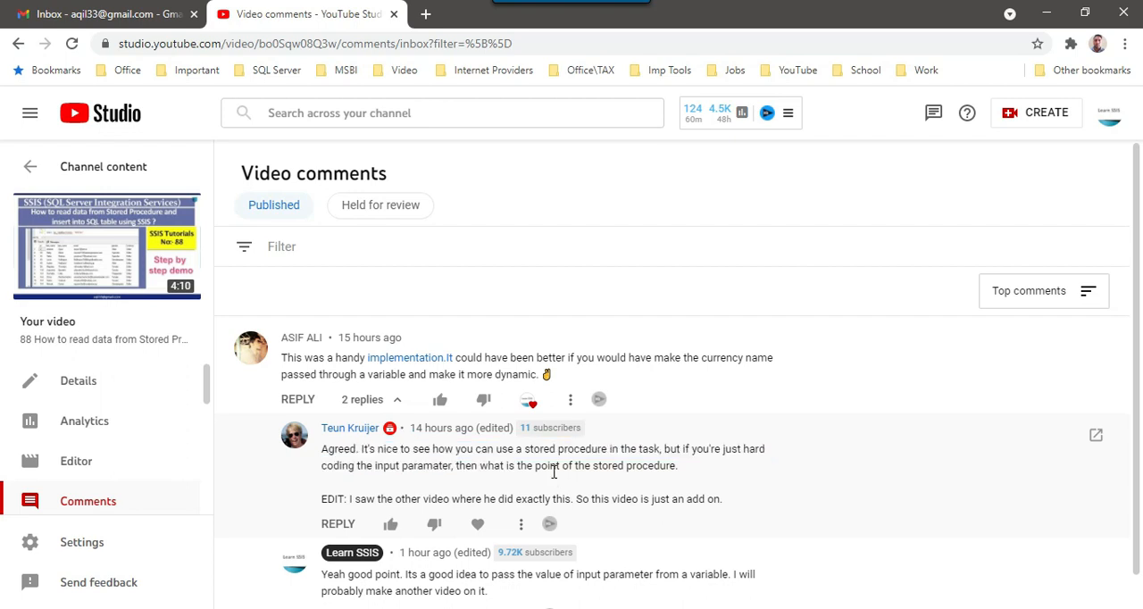
Switch to SQL Server Management Studio, run the SELECT TOP (1000) query on sample_data and look over the Currency column
key(alt+Tab)
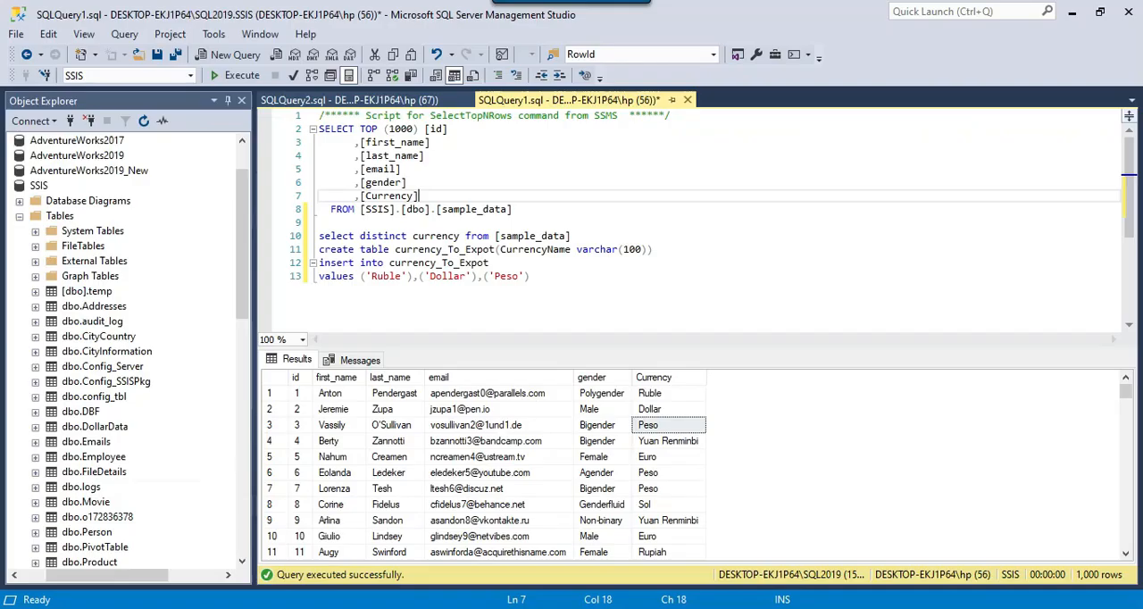
drag(522, 212, 320, 130)
click(241, 75)
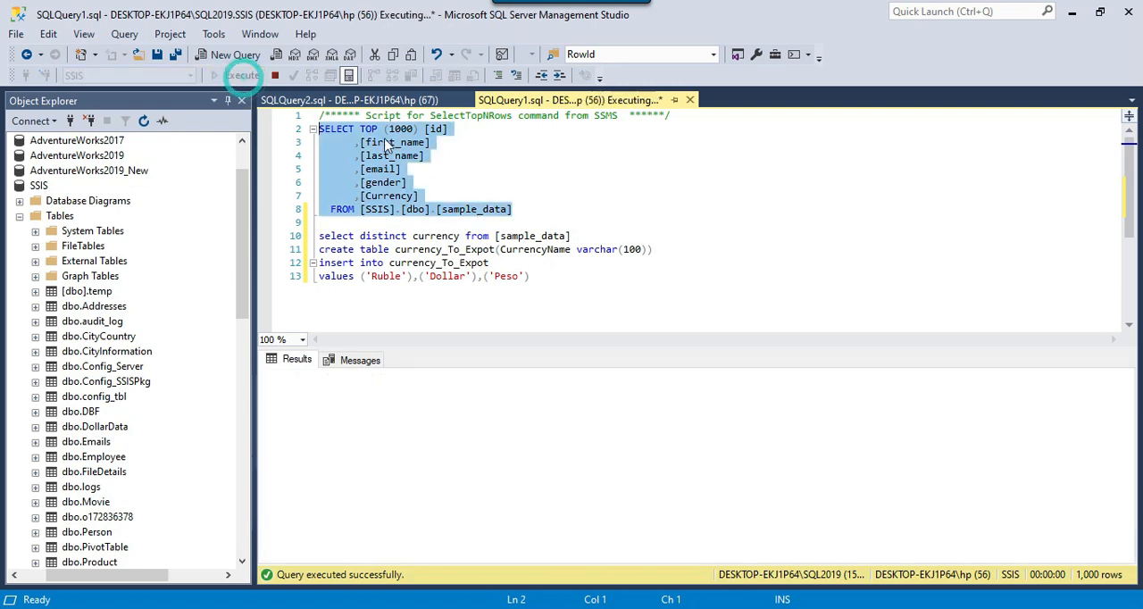
click(555, 214)
drag(654, 395, 669, 441)
Copy the procedure name [dbo].[sp_readCurrency] from SQLQuery2 and add an exec statement for it at the end of SQLQuery1
key(ctrl+Tab)
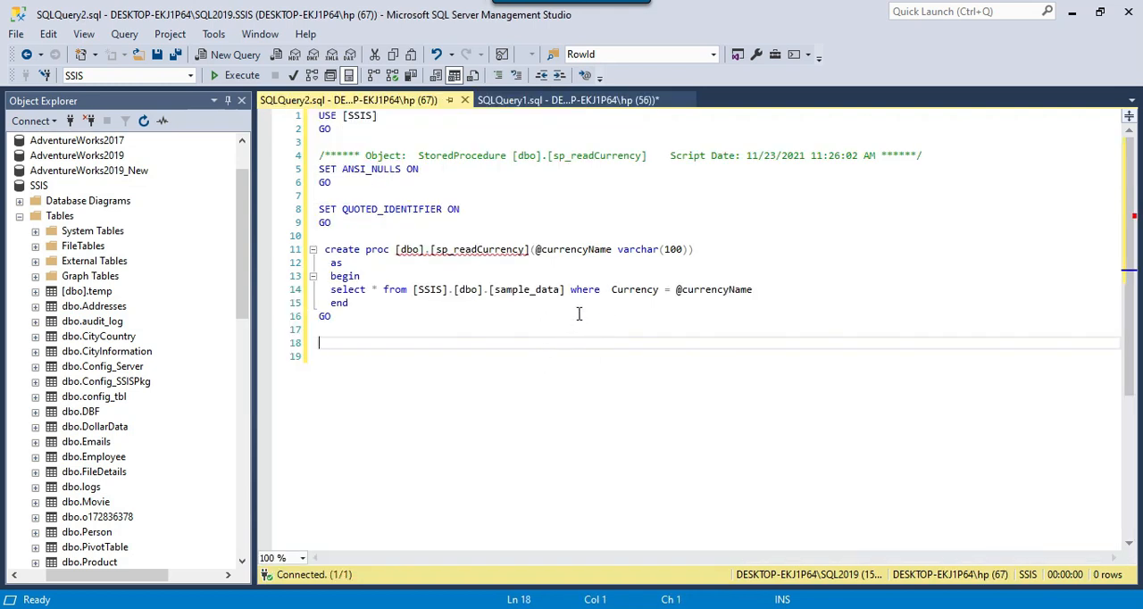
drag(395, 250, 530, 250)
key(ctrl+c)
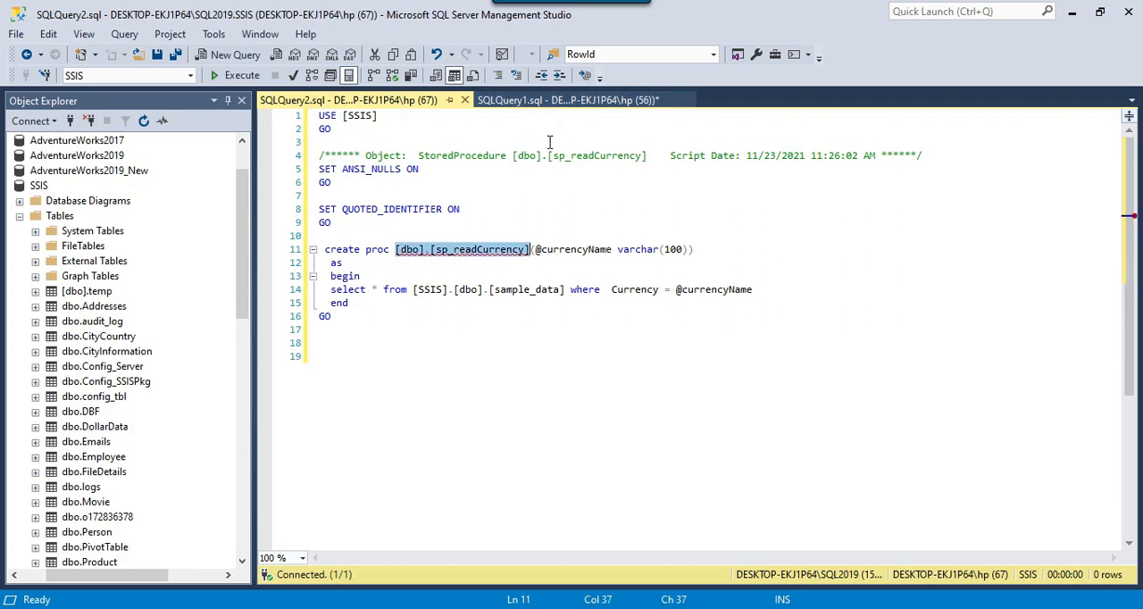
click(554, 101)
click(588, 279)
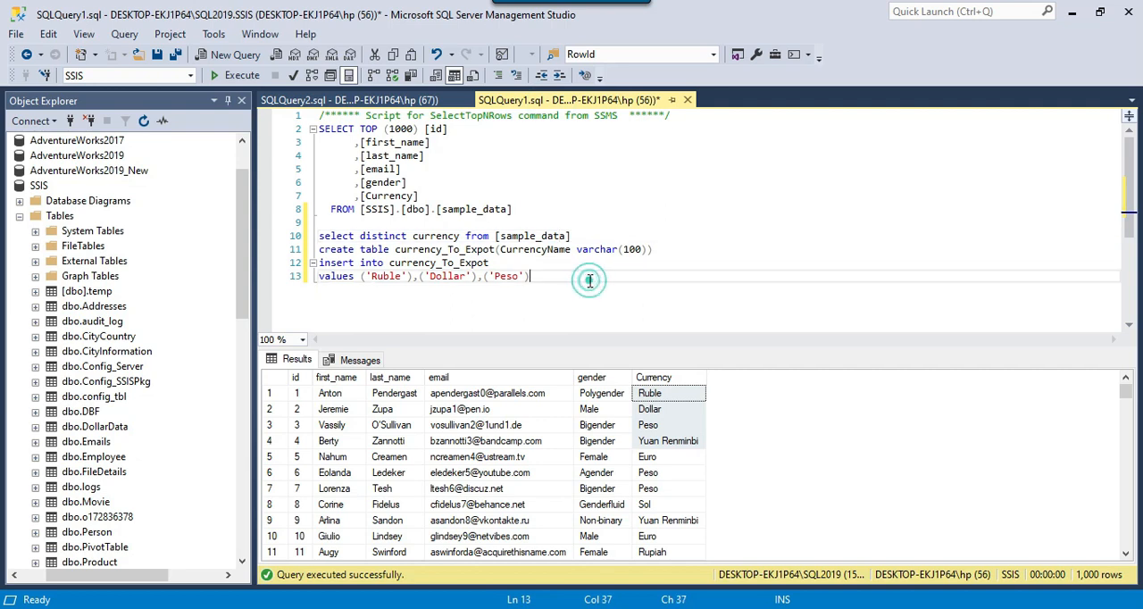
key(Return)
key(Return)
key(ctrl+v)
key(Home)
text(exec)
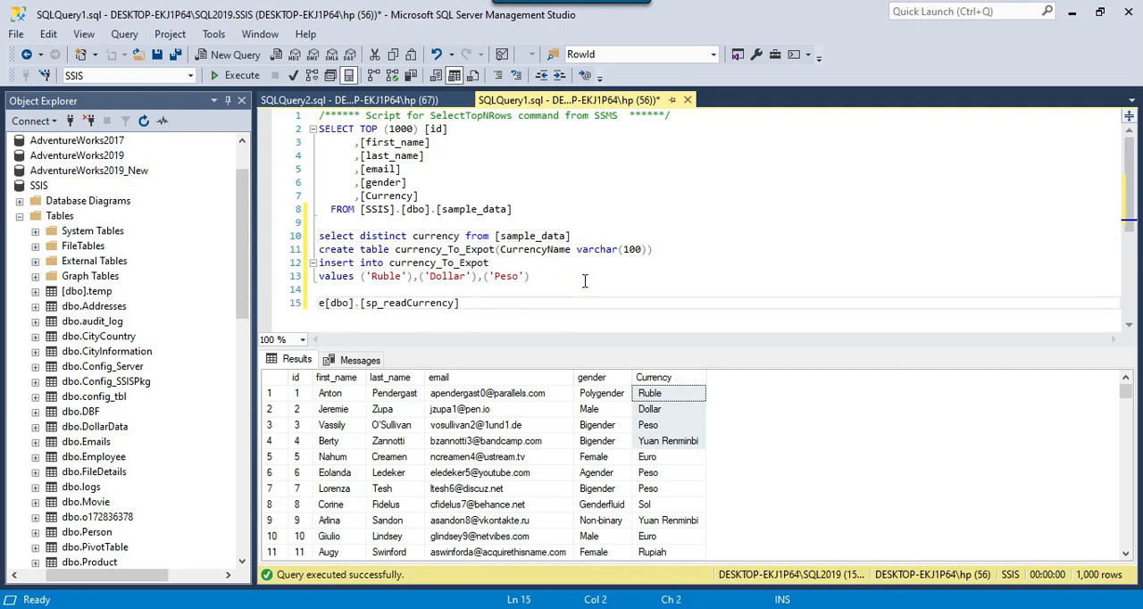
key(End)
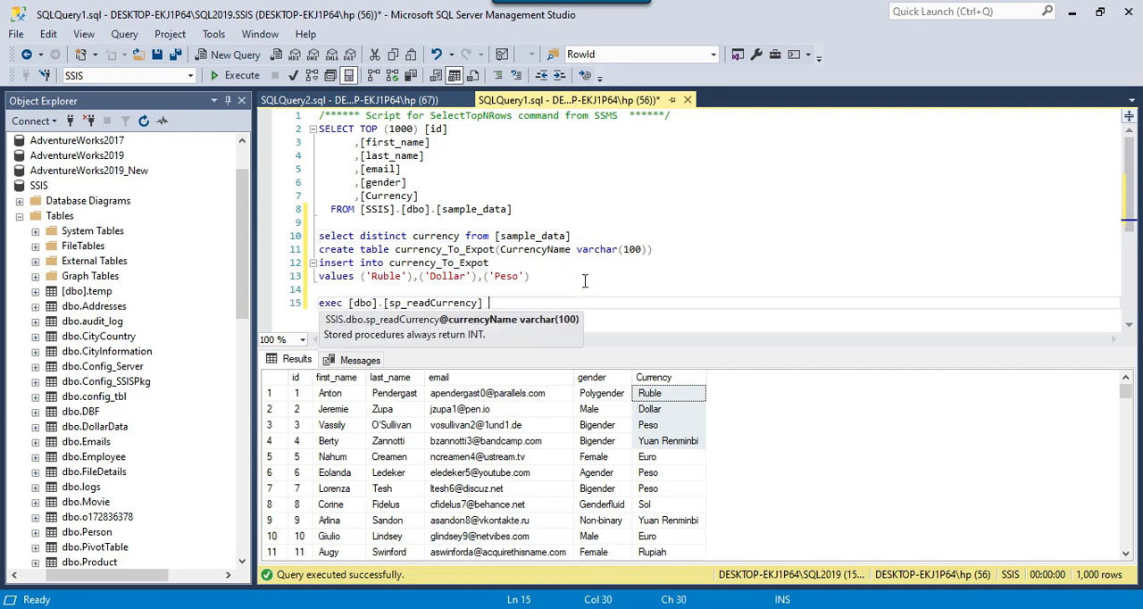
Pass 'Ruble' as the parameter of the sp_readCurrency call and run the statement
click(655, 393)
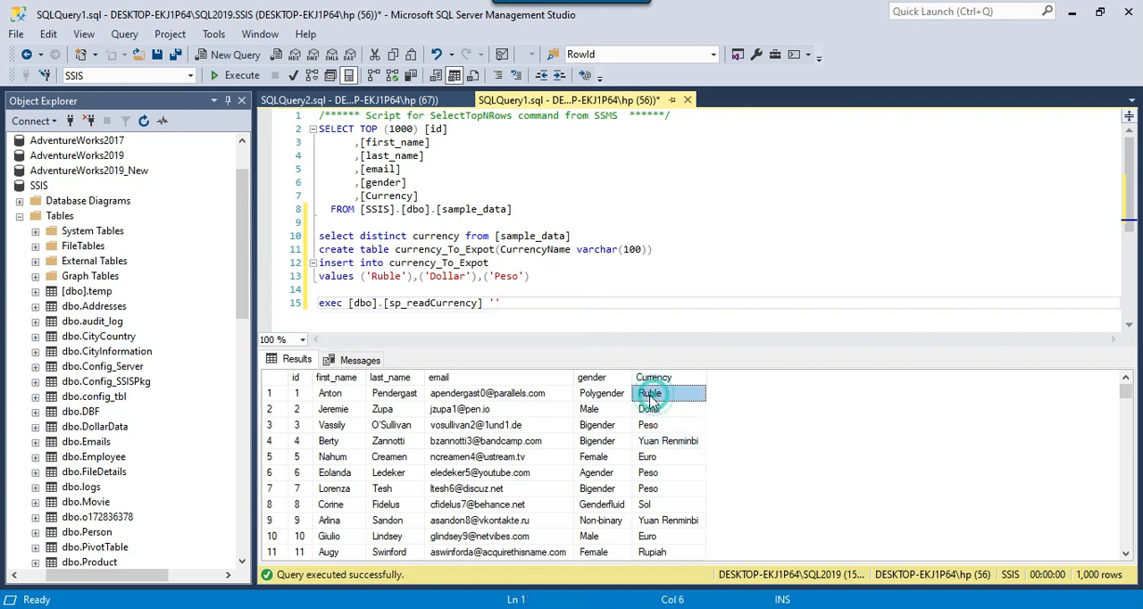
click(496, 303)
text(Ruble)
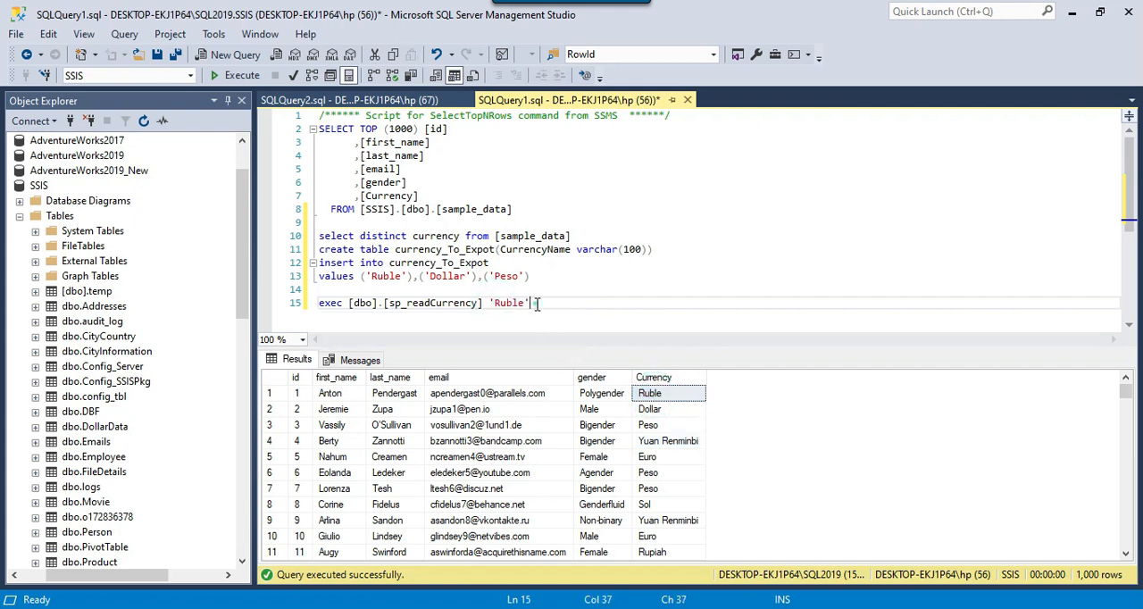
drag(538, 304, 318, 306)
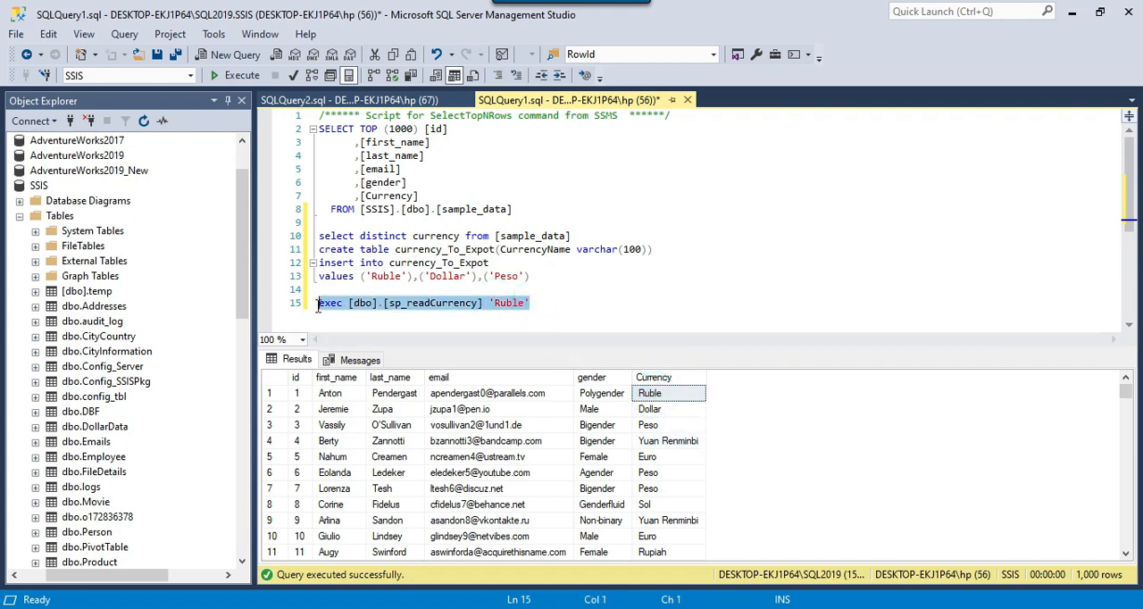
click(240, 75)
click(654, 377)
click(563, 302)
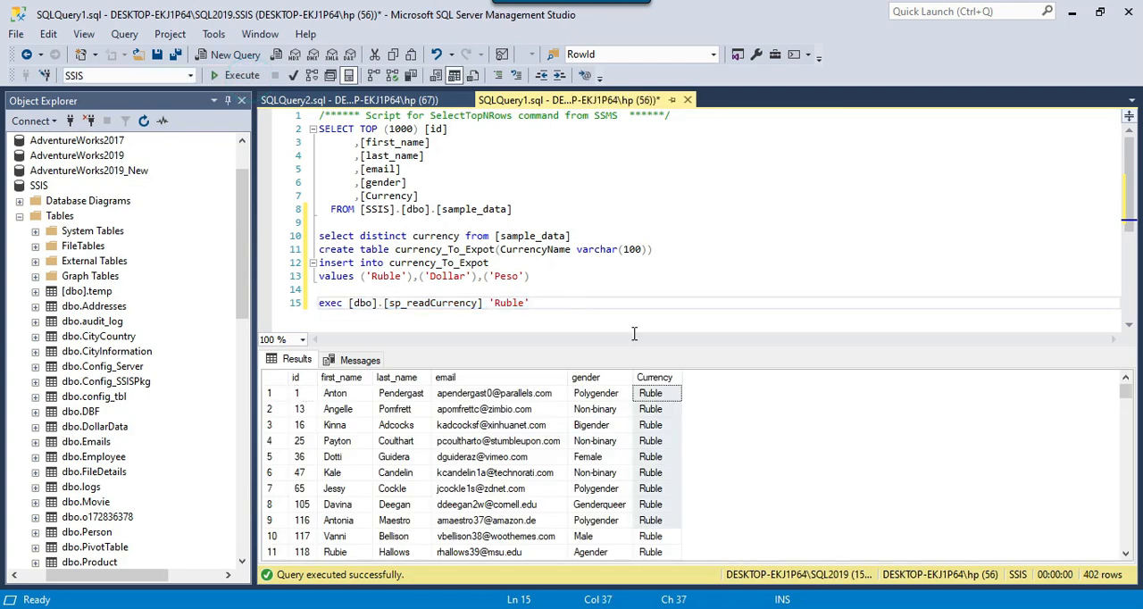
Examine the rows returned for 'Ruble', running the exec statement once more to check its Currency column
drag(313, 399, 650, 400)
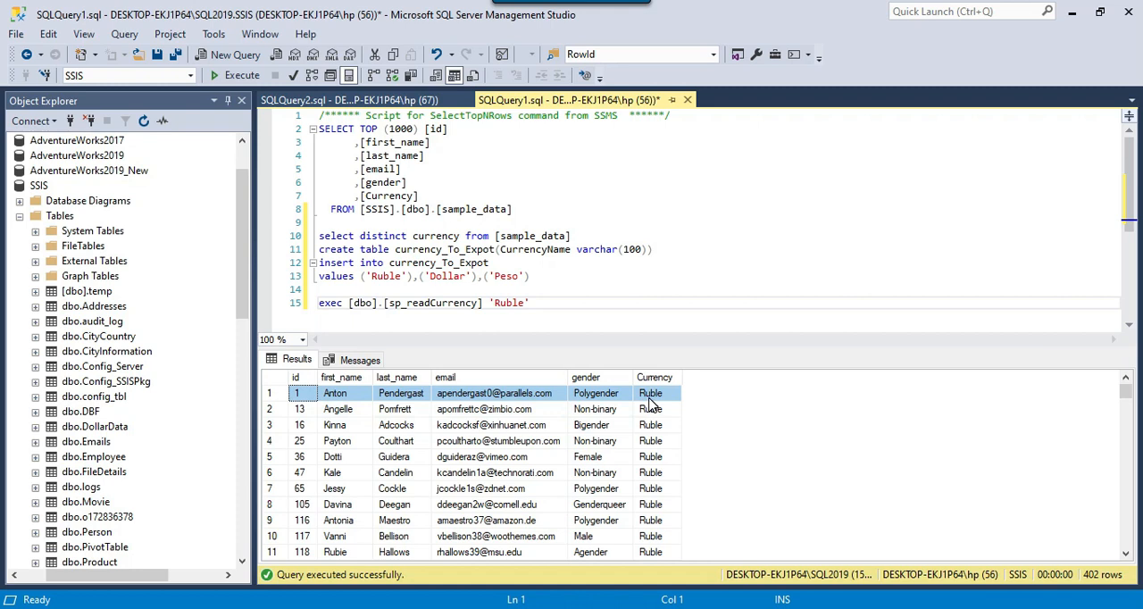
click(577, 311)
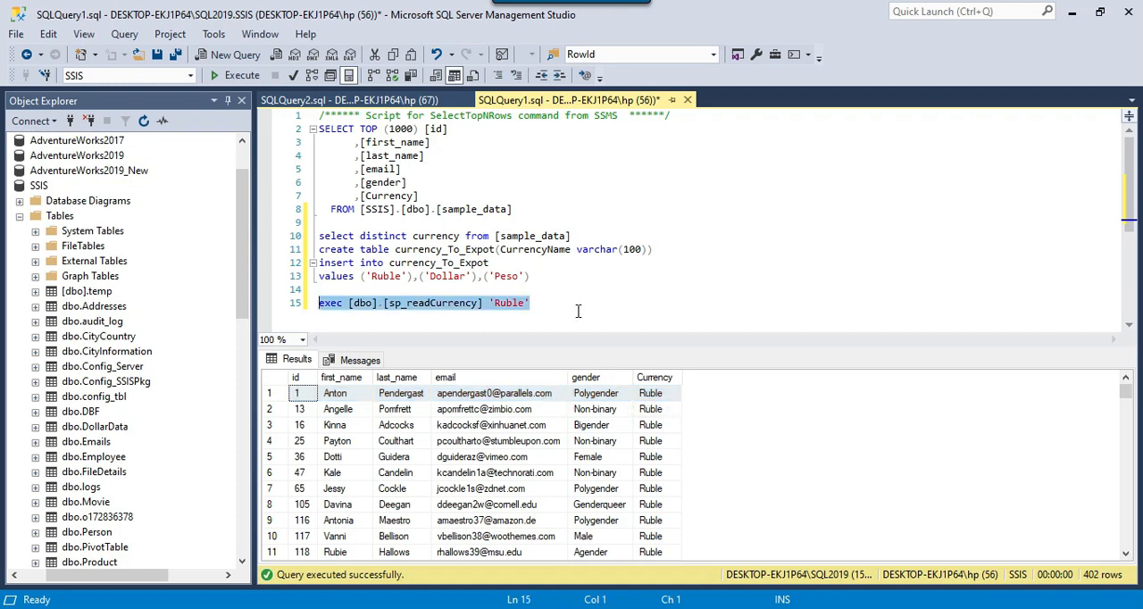
drag(558, 308, 311, 303)
drag(649, 393, 642, 426)
click(592, 309)
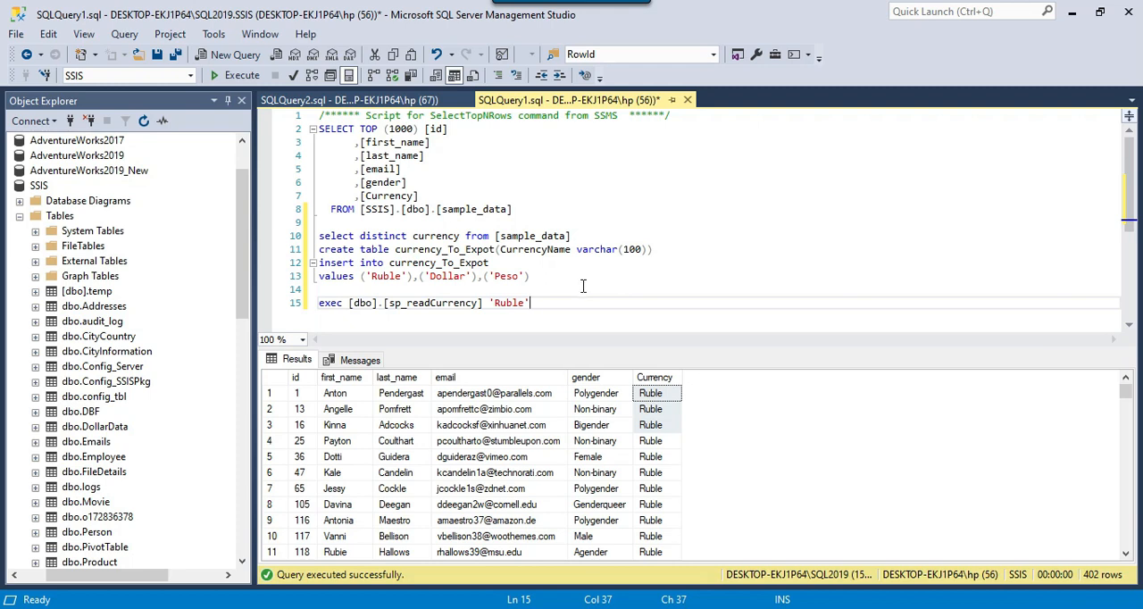
drag(556, 305, 319, 304)
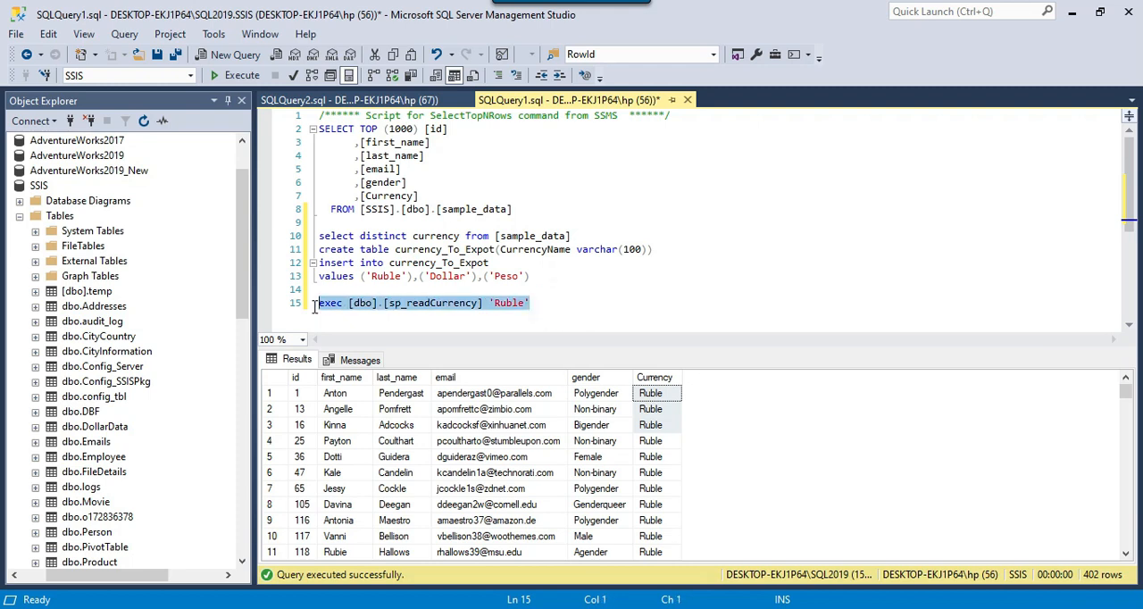
click(242, 75)
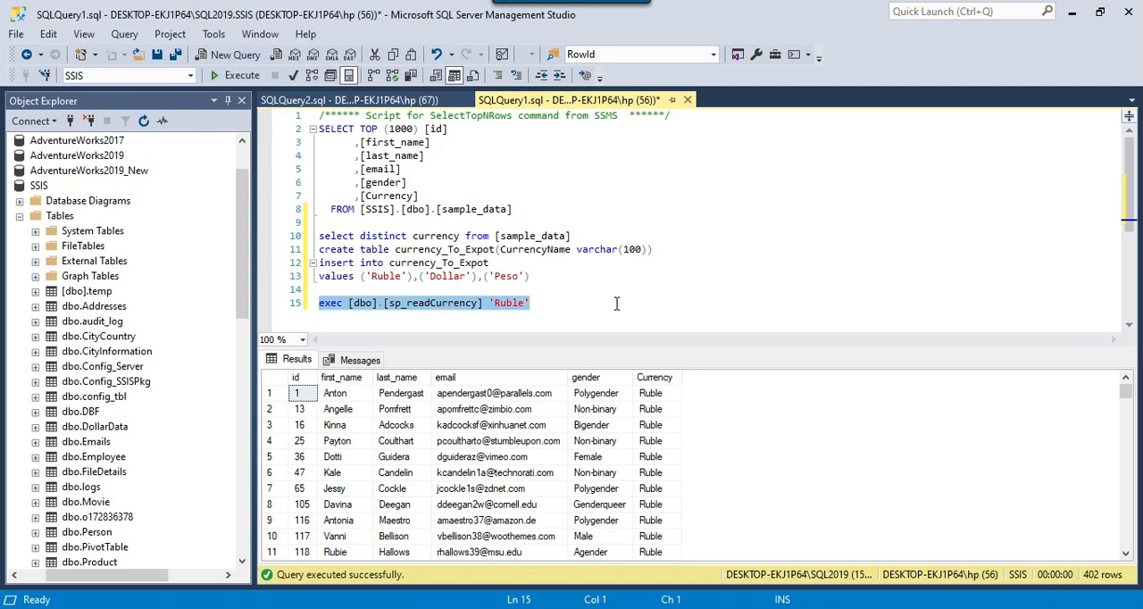
click(624, 473)
drag(661, 398, 652, 515)
Change the sp_readCurrency parameter to 'Dollar', run the exec statement and look over the returned rows
click(527, 302)
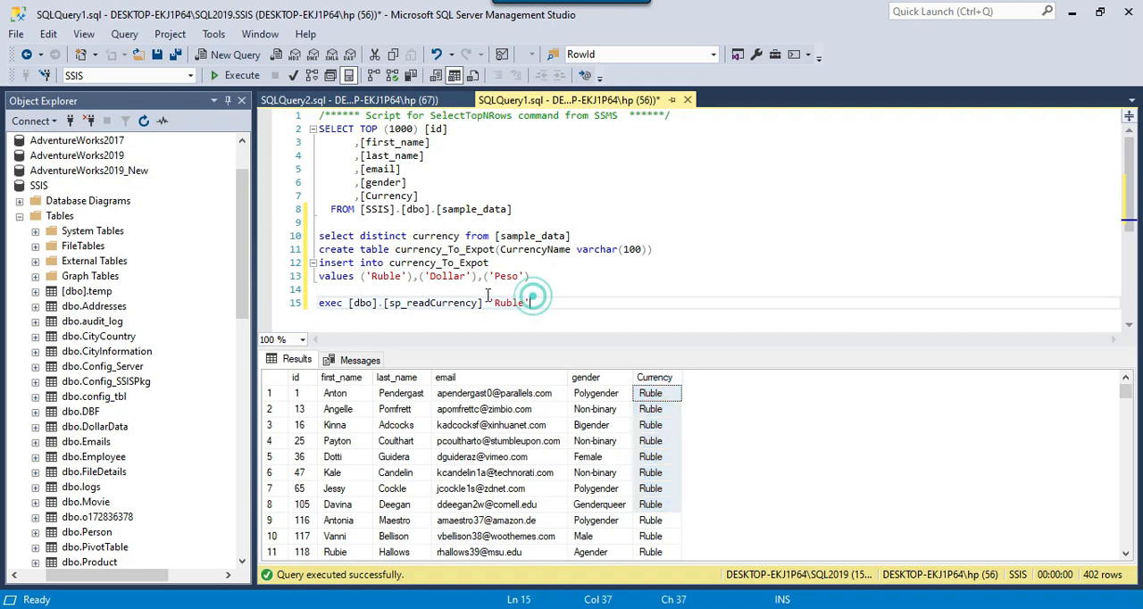
double_click(445, 276)
key(ctrl+c)
double_click(511, 303)
key(ctrl+v)
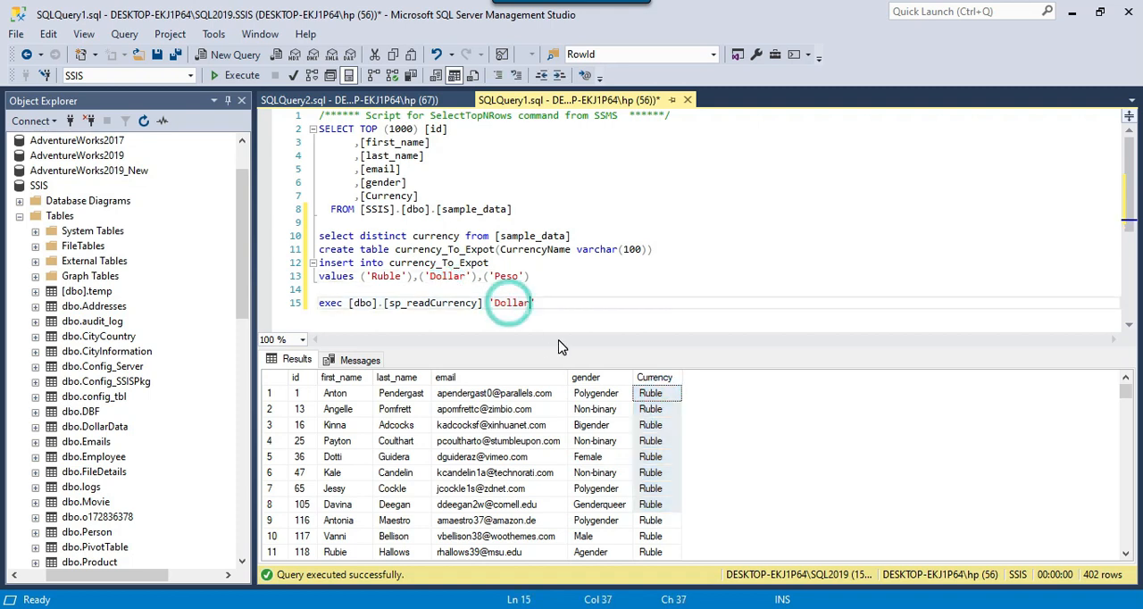
key(shift+Home)
key(F5)
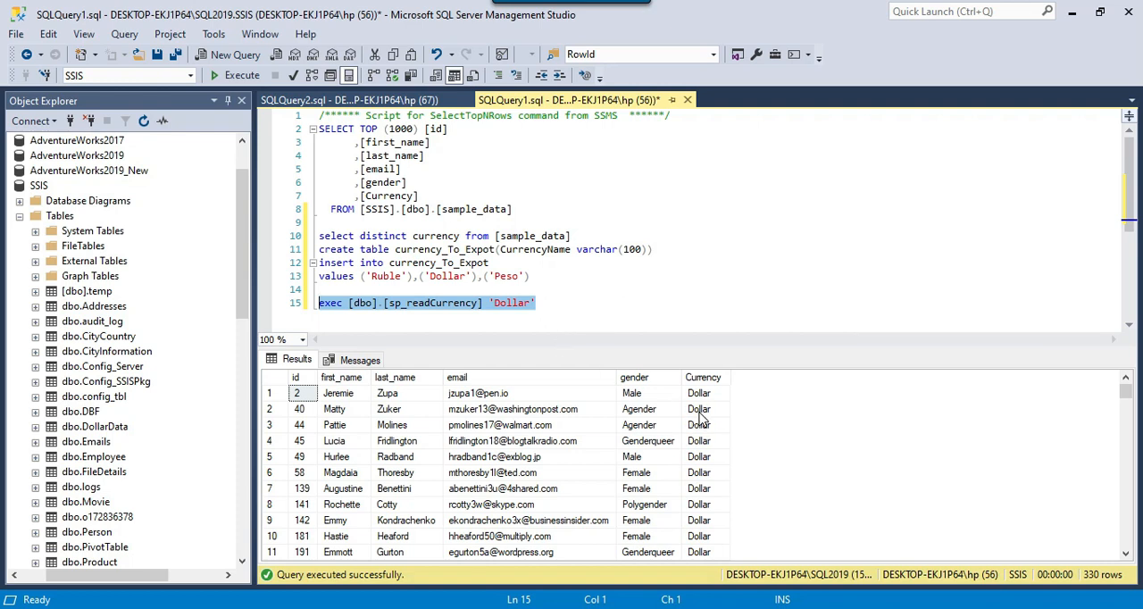
drag(706, 393, 349, 526)
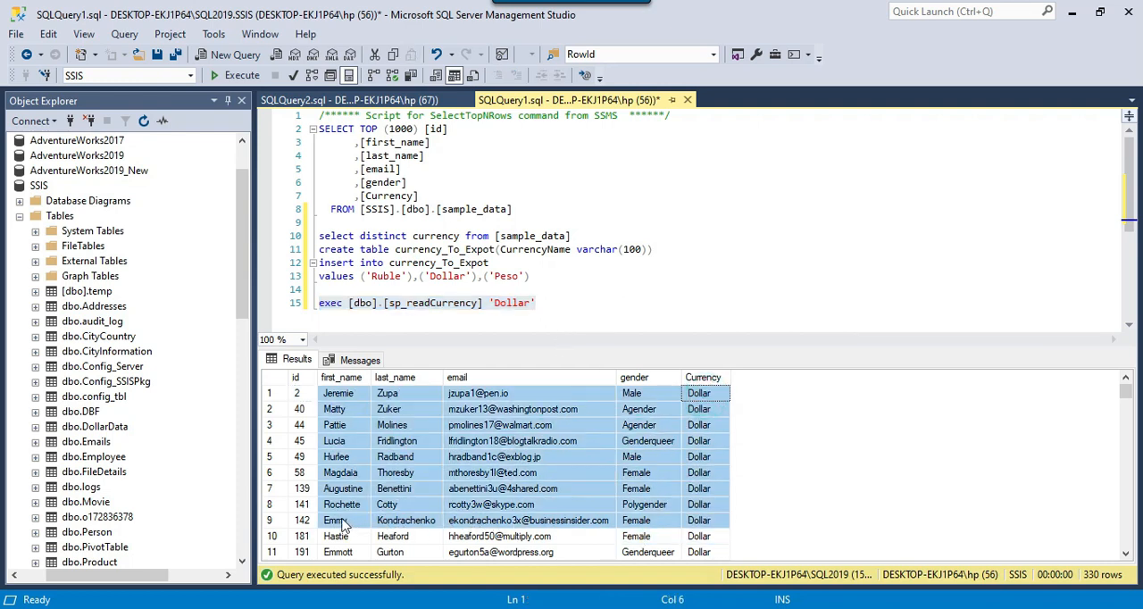
click(523, 290)
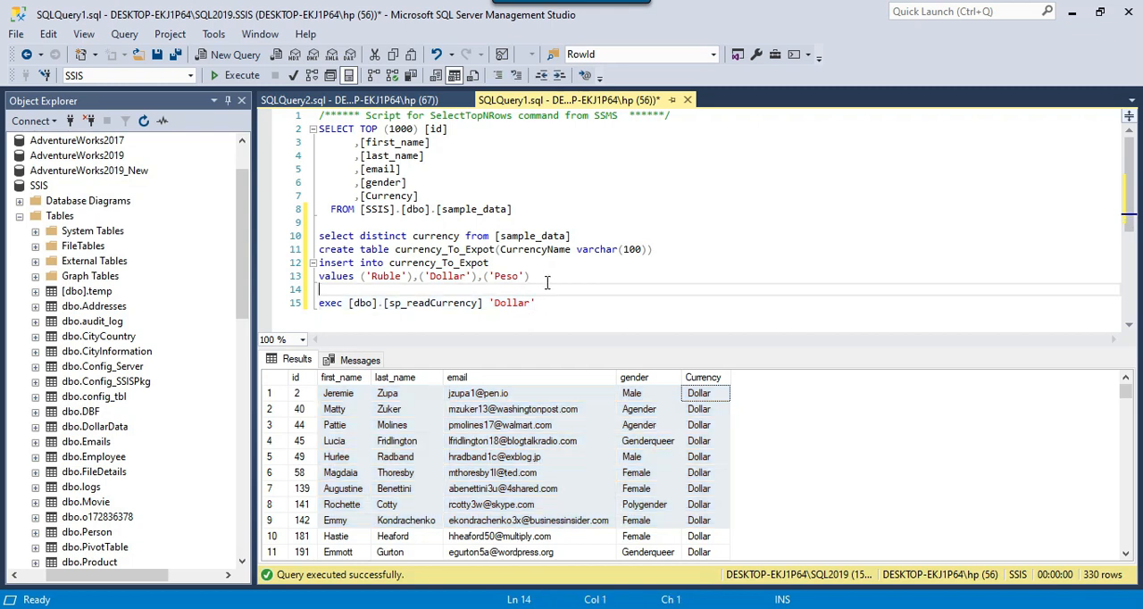
Review the insert statement and run the select distinct currency query on sample_data
mouse_move(396, 252)
mouse_down()
mouse_move(491, 252)
mouse_move(402, 277)
mouse_move(527, 278)
mouse_move(310, 268)
mouse_move(402, 269)
mouse_up()
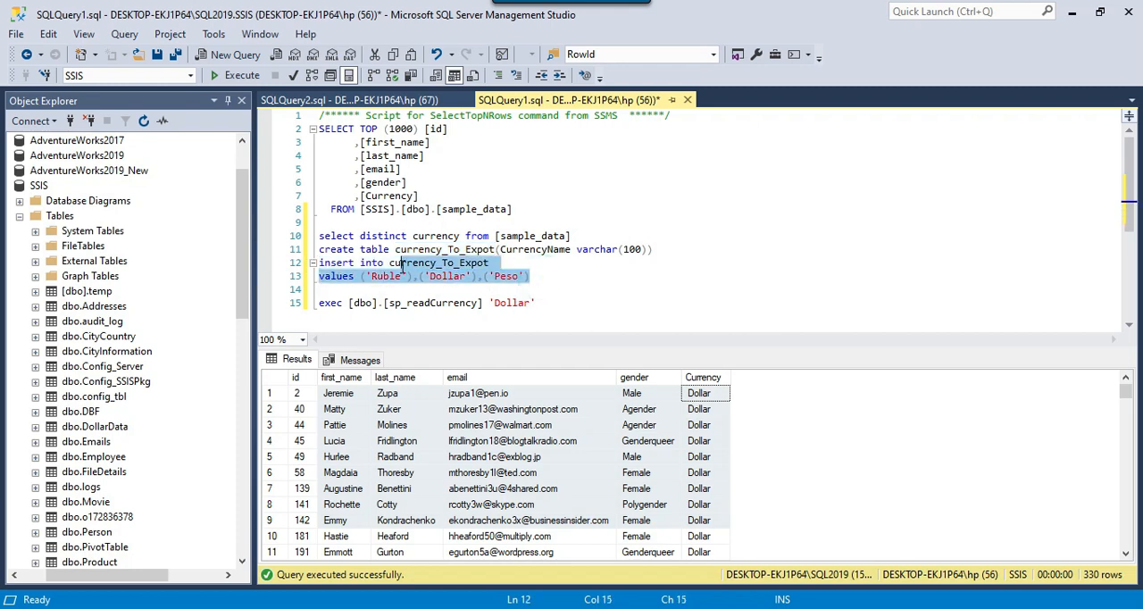
click(557, 286)
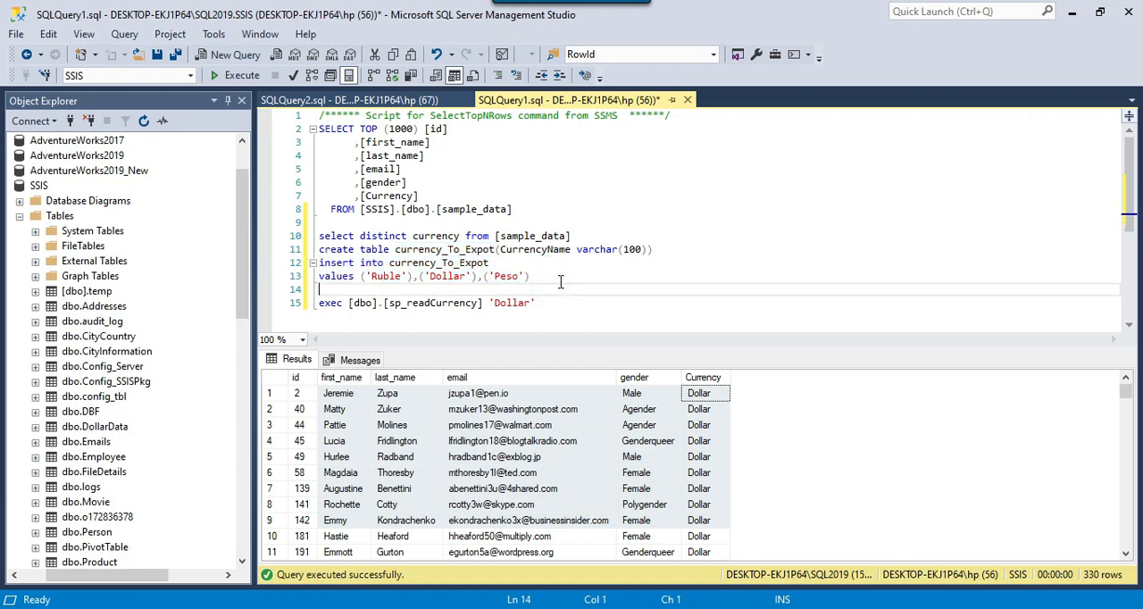
drag(571, 237, 311, 237)
click(234, 75)
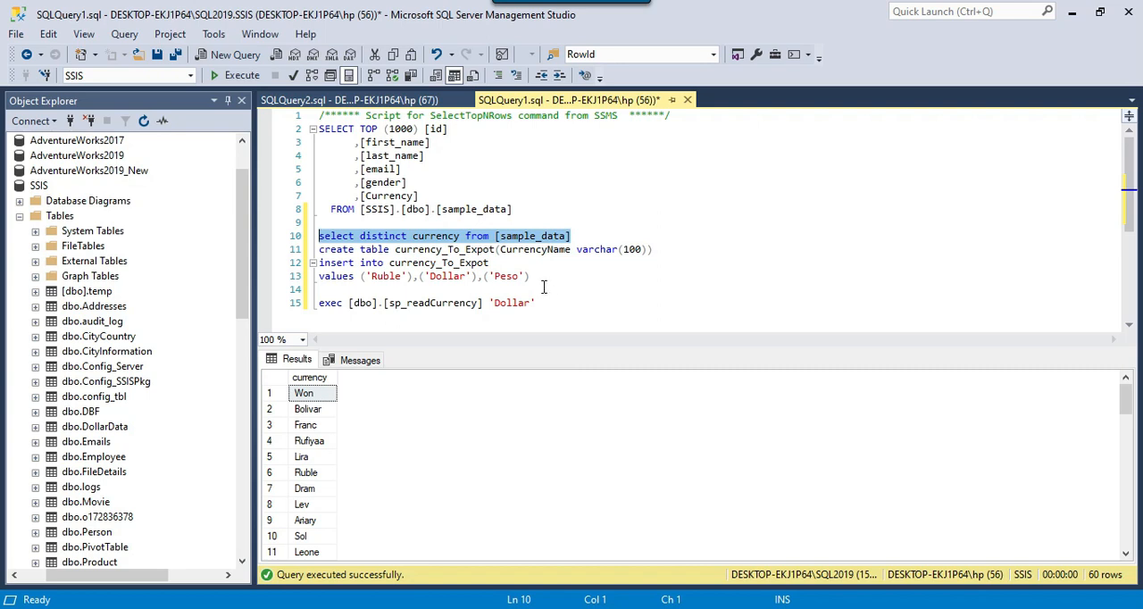
Run the create table statement for currency_To_Expot with a CurrencyName varchar(100) column
drag(534, 278, 414, 262)
click(413, 261)
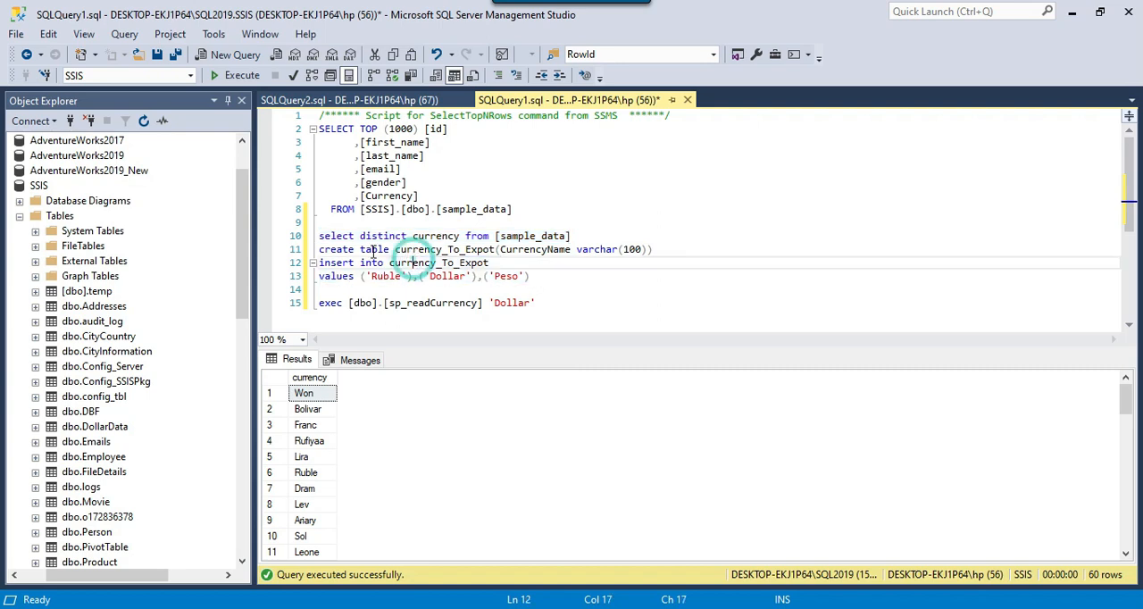
drag(319, 249, 669, 254)
click(237, 75)
click(484, 276)
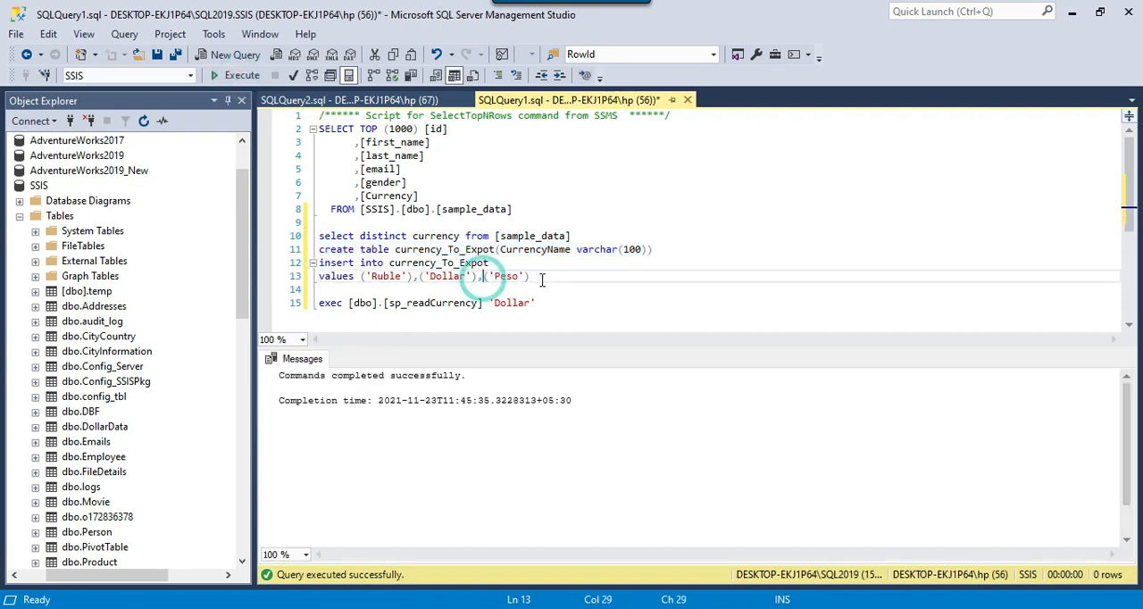
Run the insert statement that adds 'Ruble', 'Dollar' and 'Peso' to currency_To_Expot
drag(533, 277, 319, 263)
click(236, 76)
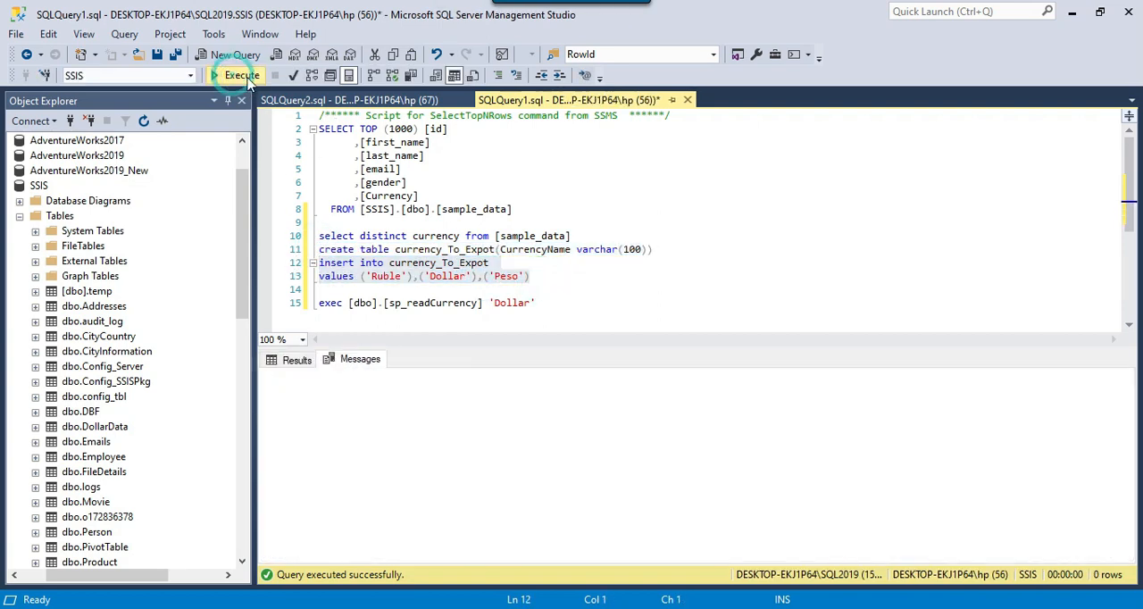
click(542, 272)
drag(588, 231, 379, 224)
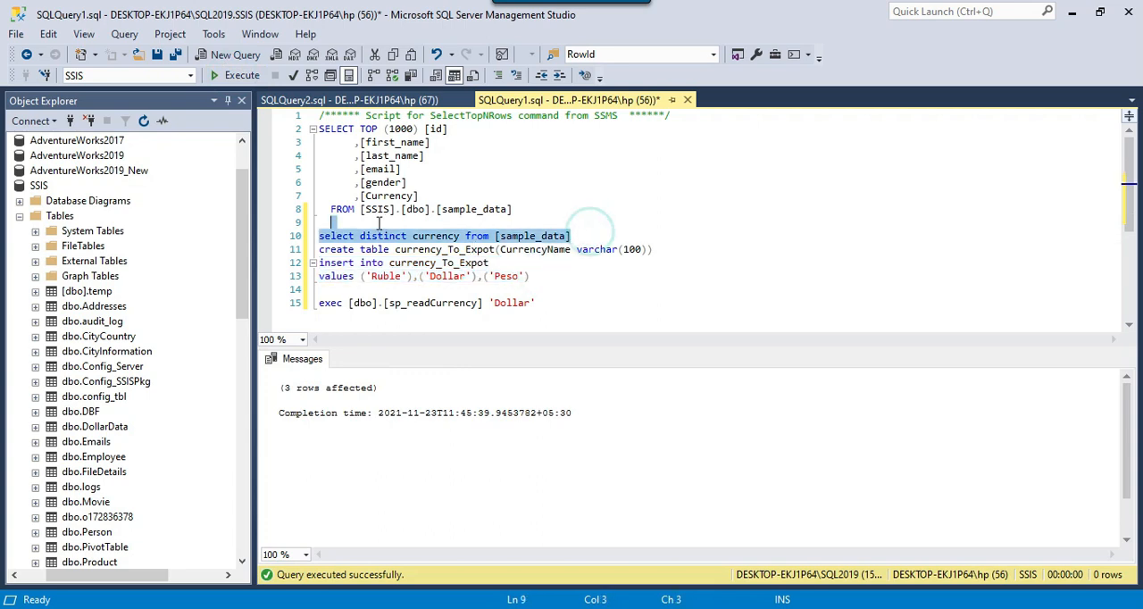
click(541, 282)
Add "select * from currency_To_Expot" below the insert statement and run it
drag(389, 263, 490, 262)
key(ctrl+c)
click(541, 280)
key(Return)
key(ctrl+v)
key(Home)
text(select * from)
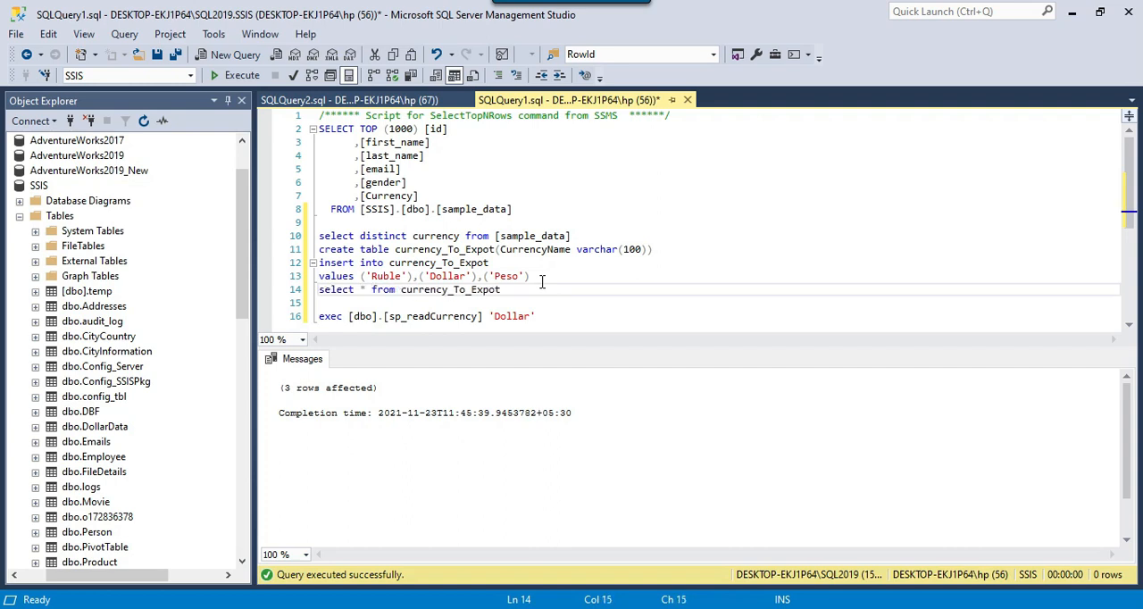
key(Home)
key(shift+End)
key(F5)
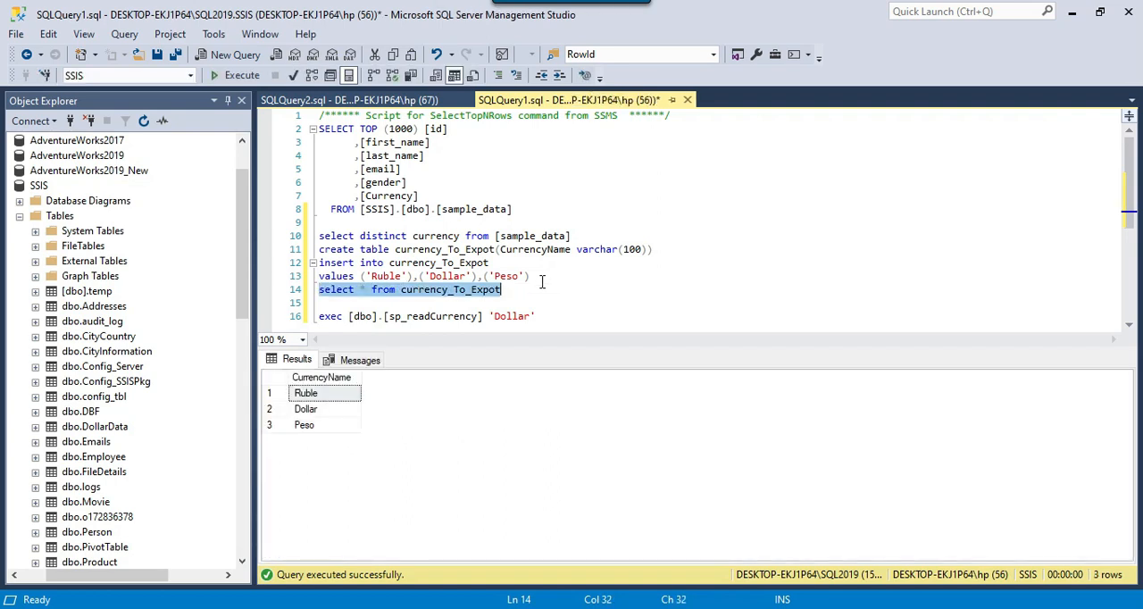
key(Down)
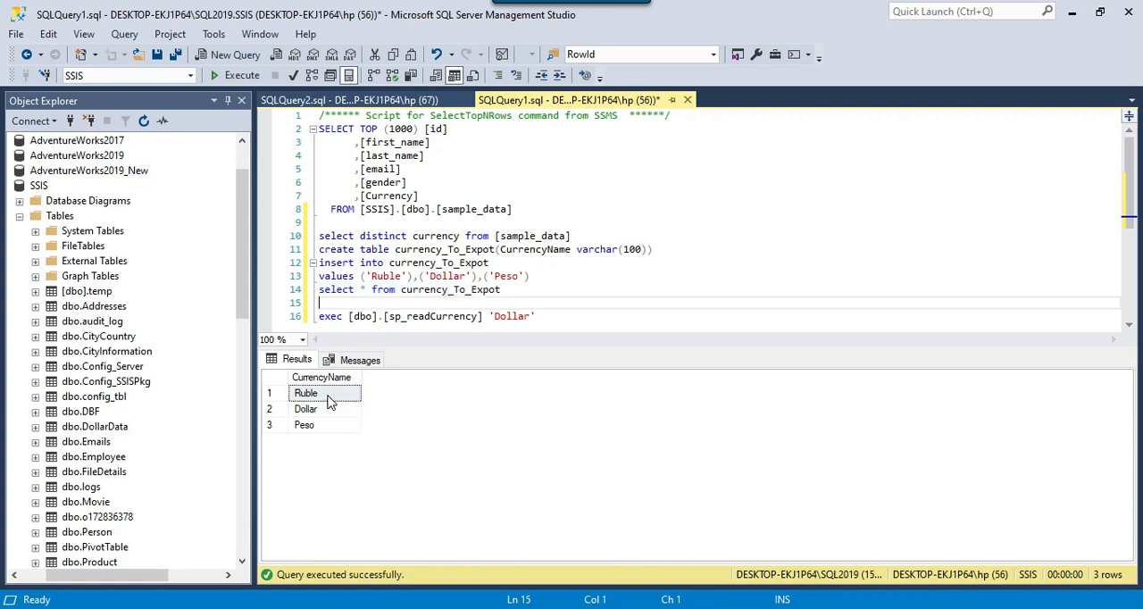
Compare the CurrencyName rows in the results with the parameter of the sp_readCurrency exec statement
click(329, 401)
shift+click(326, 423)
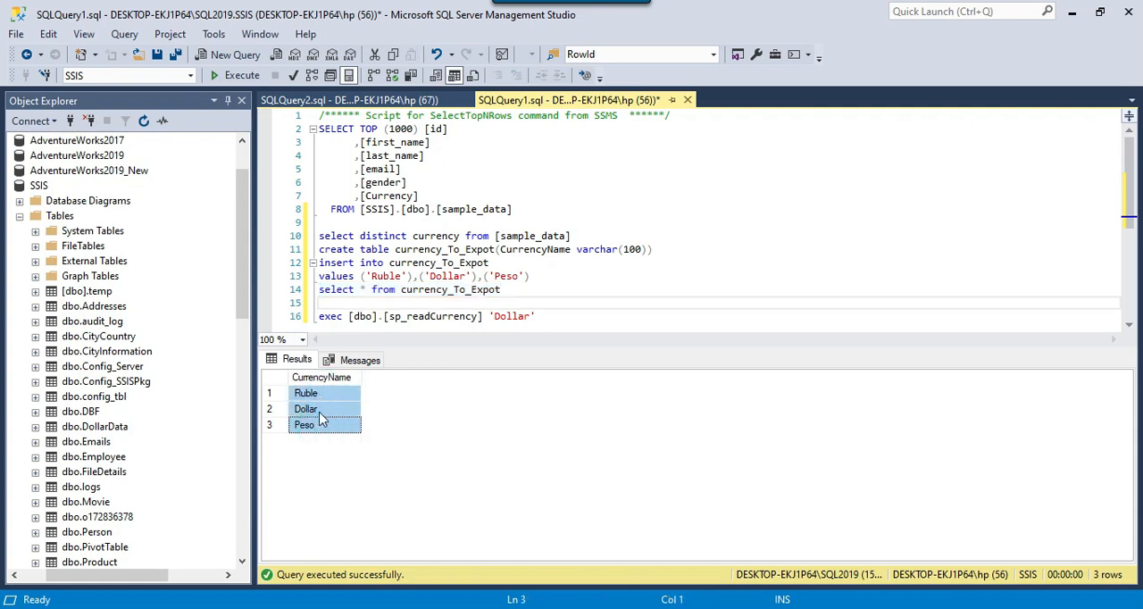
click(320, 411)
click(326, 396)
click(570, 319)
drag(535, 317, 319, 316)
click(546, 316)
drag(567, 318, 326, 316)
drag(313, 427, 309, 393)
click(324, 395)
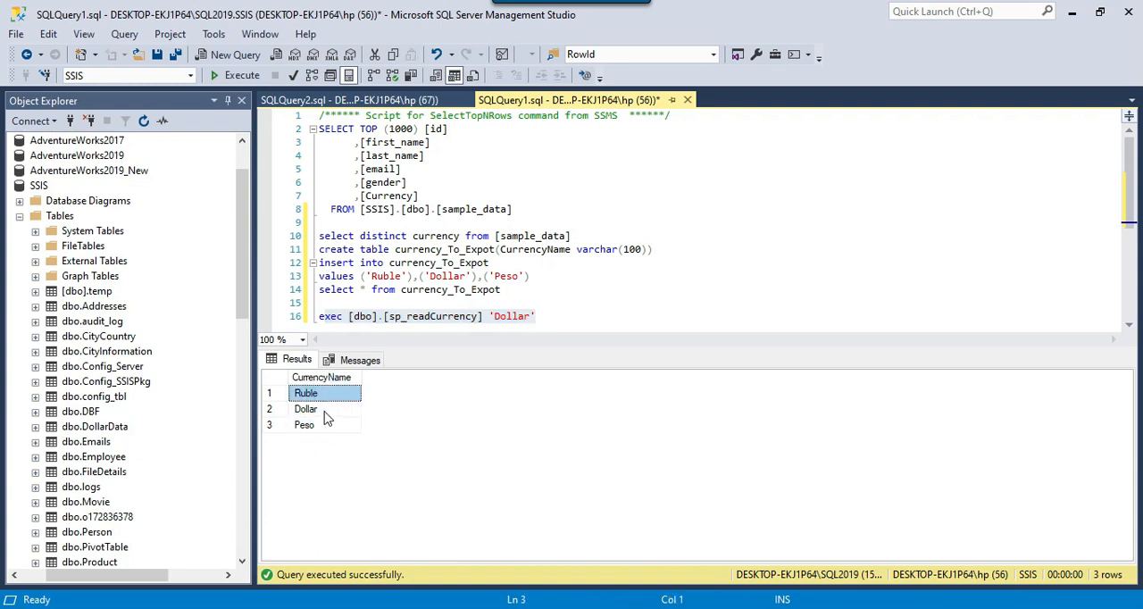
Examine the Dollar and Peso rows in the CurrencyName query results
click(325, 410)
click(325, 425)
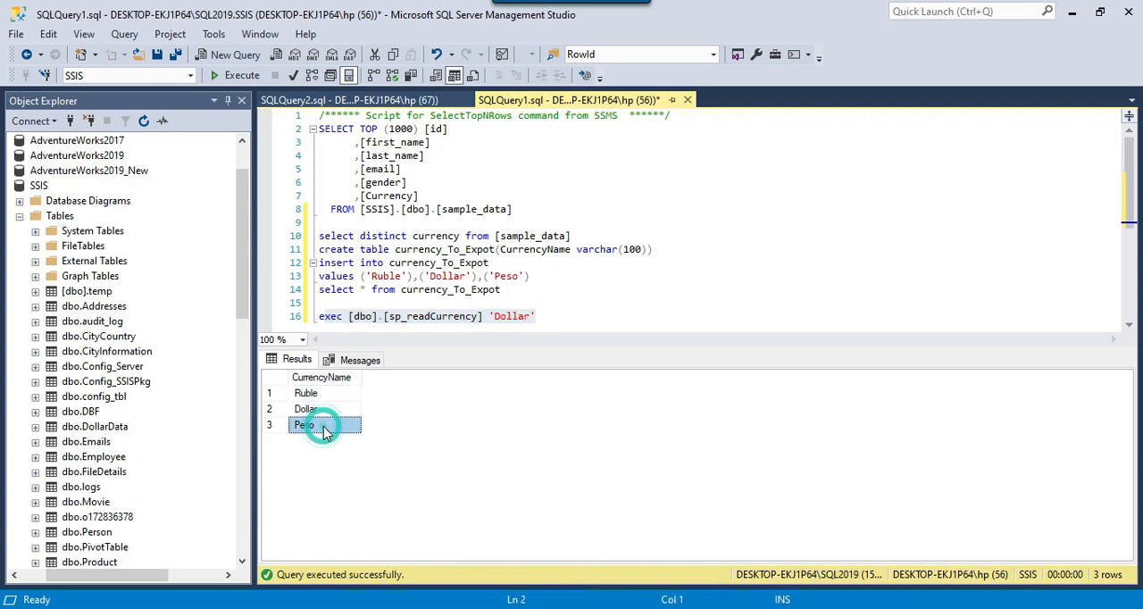
click(592, 309)
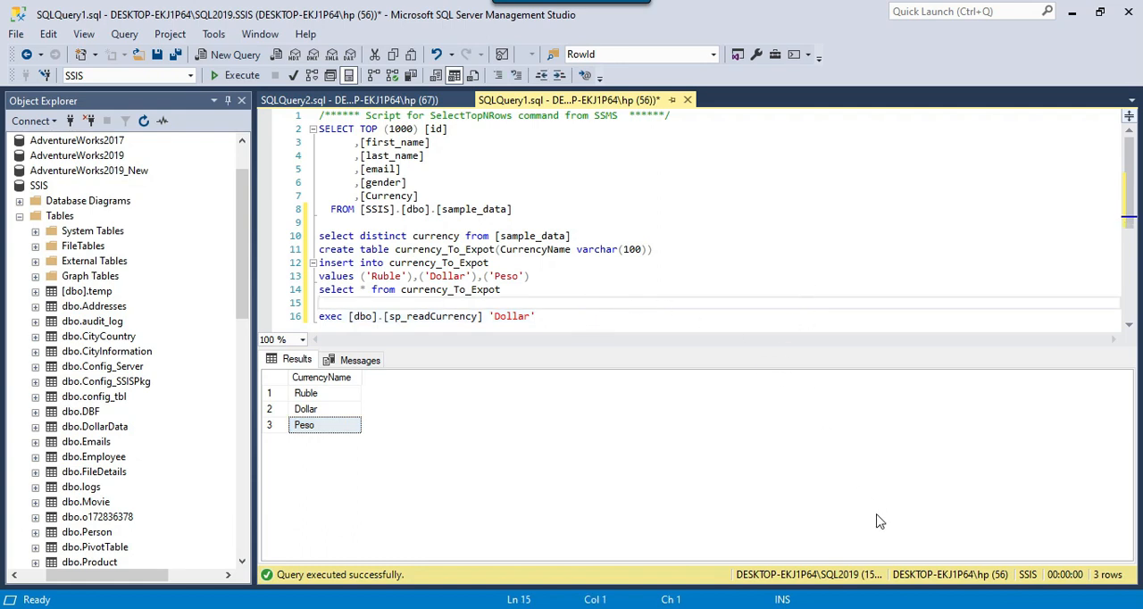
Switch to Visual Studio and add a package variable named CurrencyName with the String data type
key(alt+Tab)
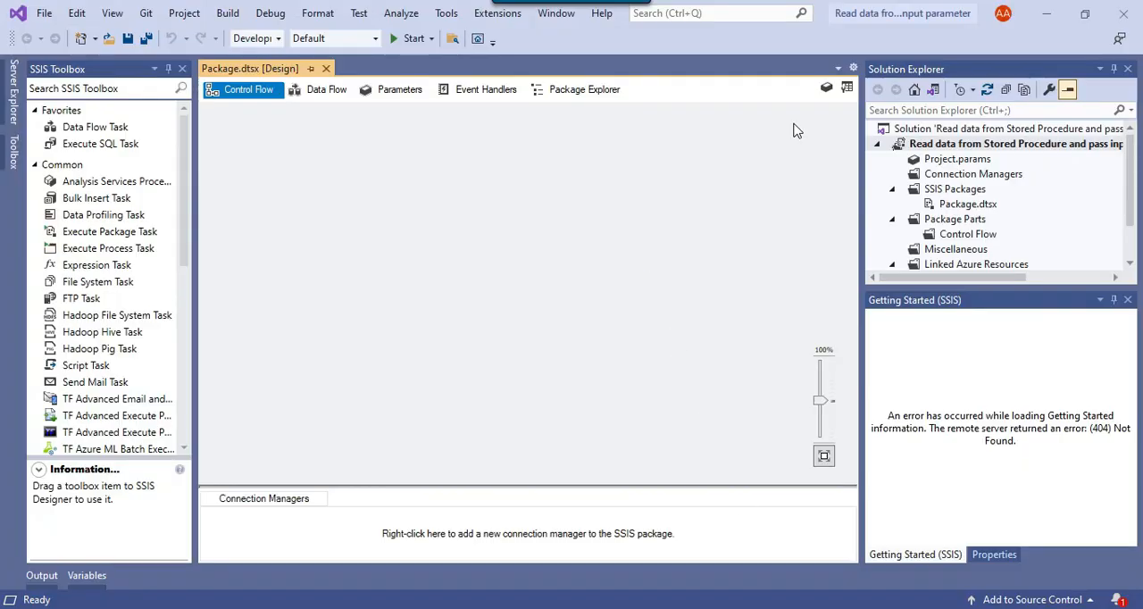
click(827, 88)
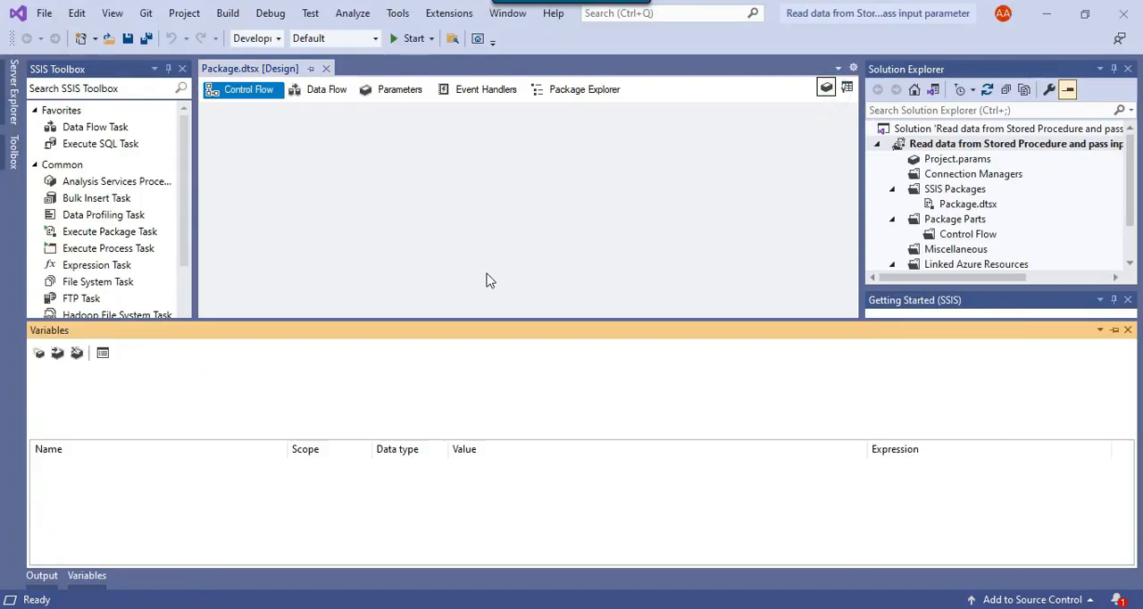
click(38, 353)
text(Currenc)
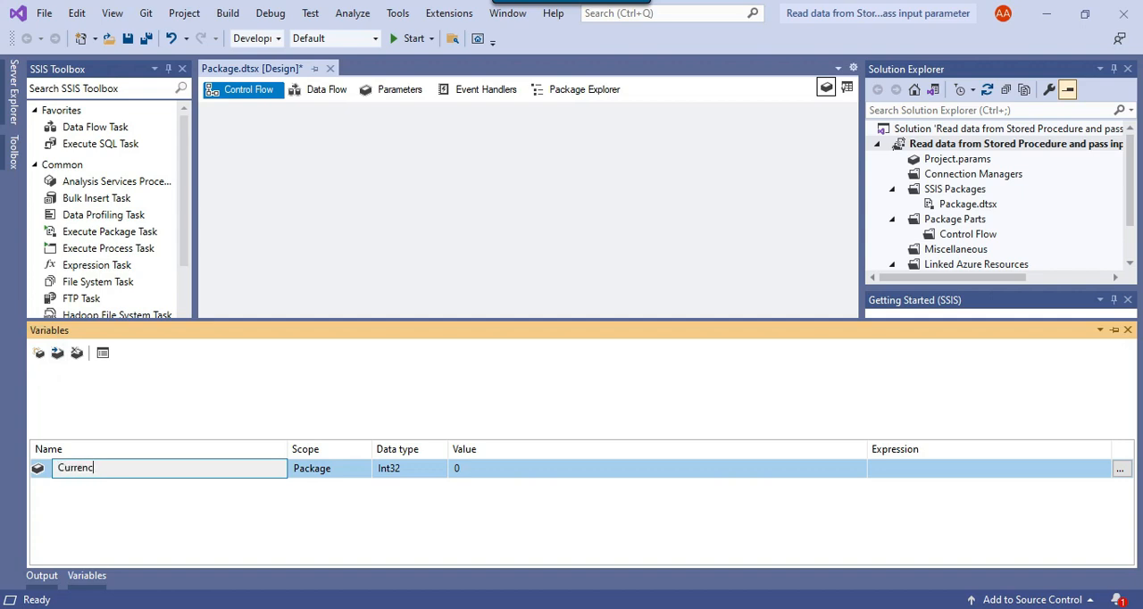
text(yName)
key(Return)
click(420, 470)
click(440, 468)
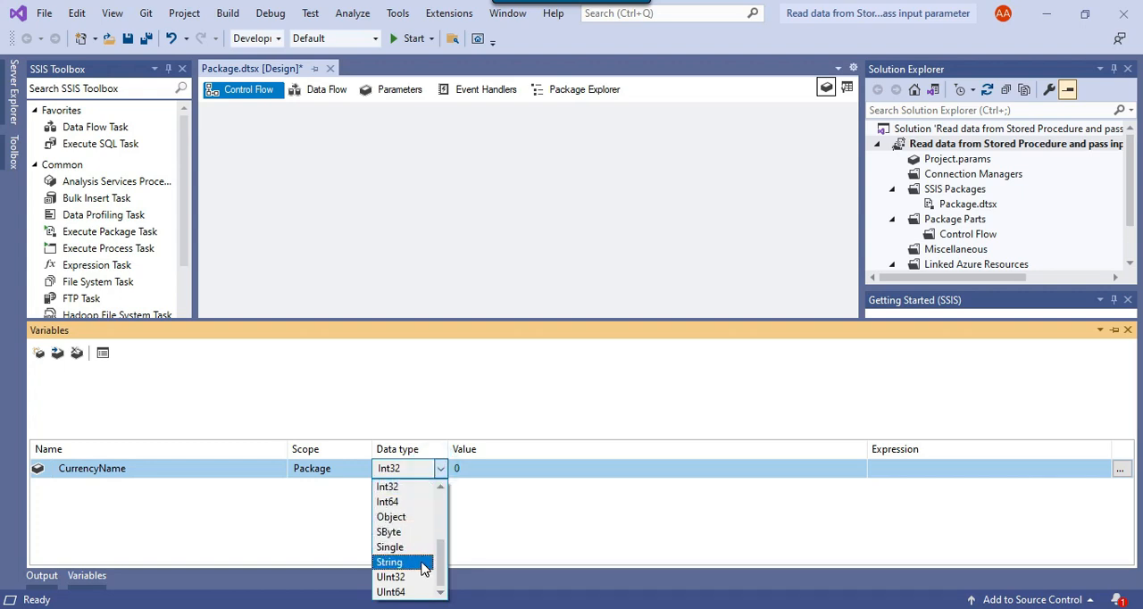
click(423, 562)
Copy Ruble from the insert statement in SQL Server Management Studio, set it as the CurrencyName variable's value and save the package
click(500, 468)
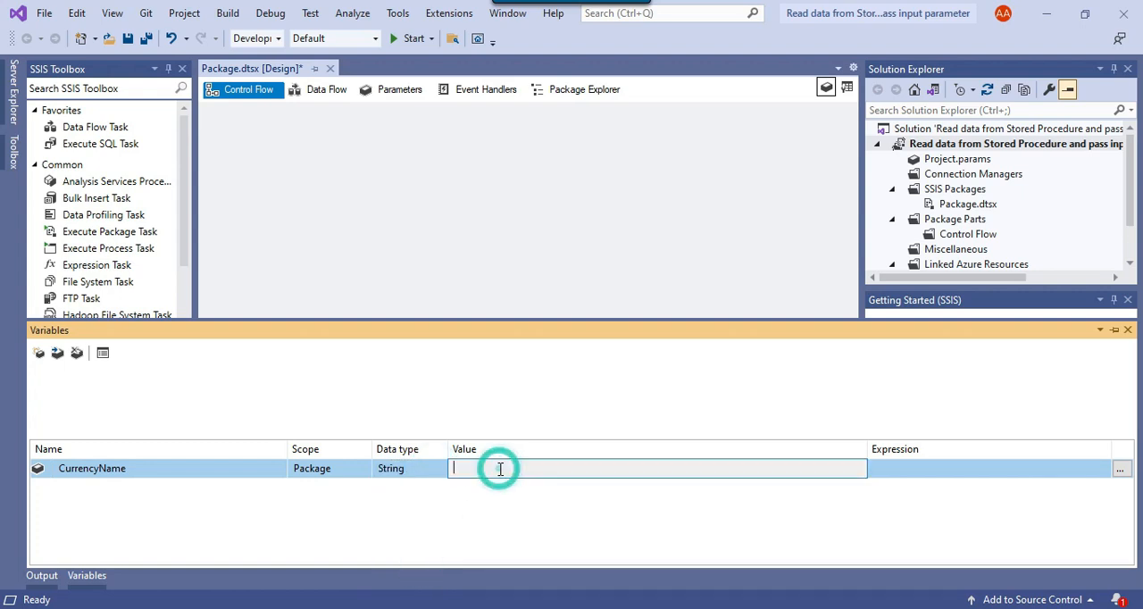
click(658, 608)
double_click(384, 277)
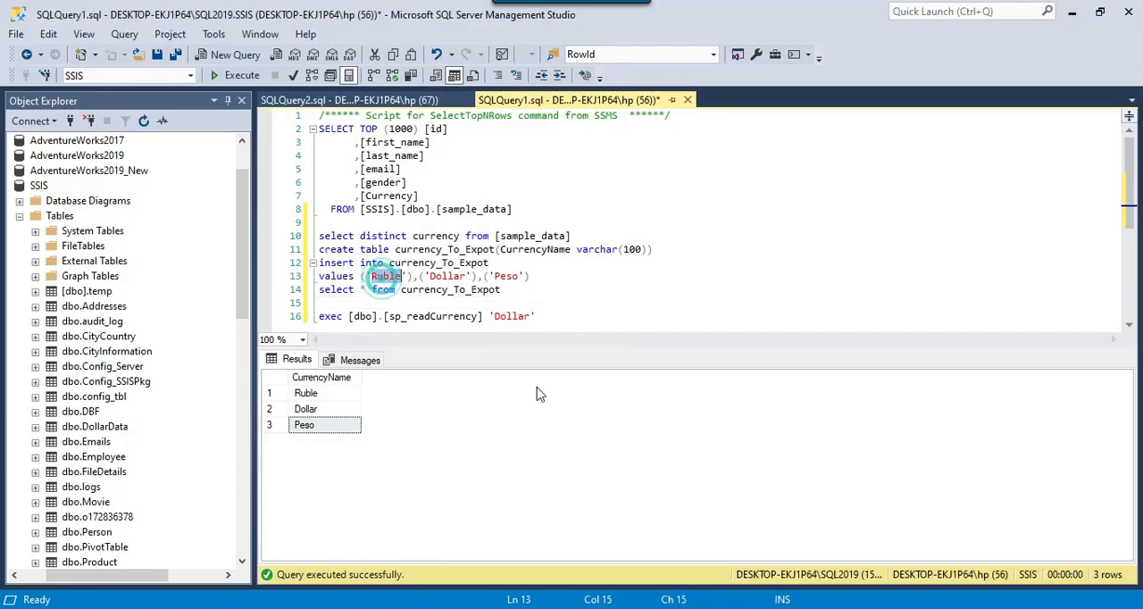
click(790, 608)
text(Ruble)
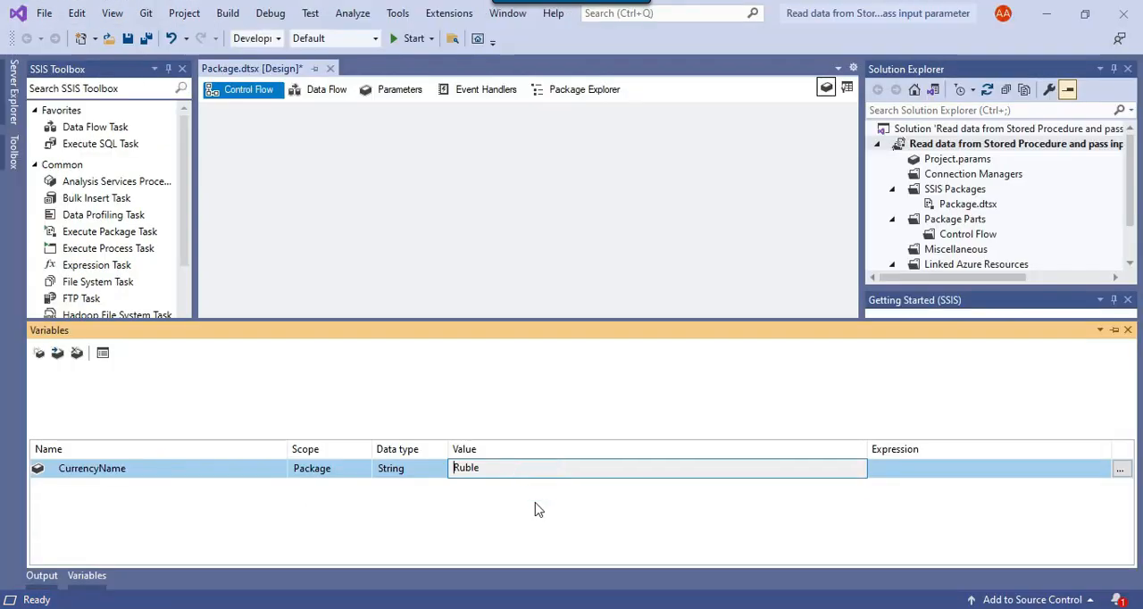
click(536, 501)
key(ctrl+s)
Add a second package variable named ObjCurrency with the Object data type
click(148, 469)
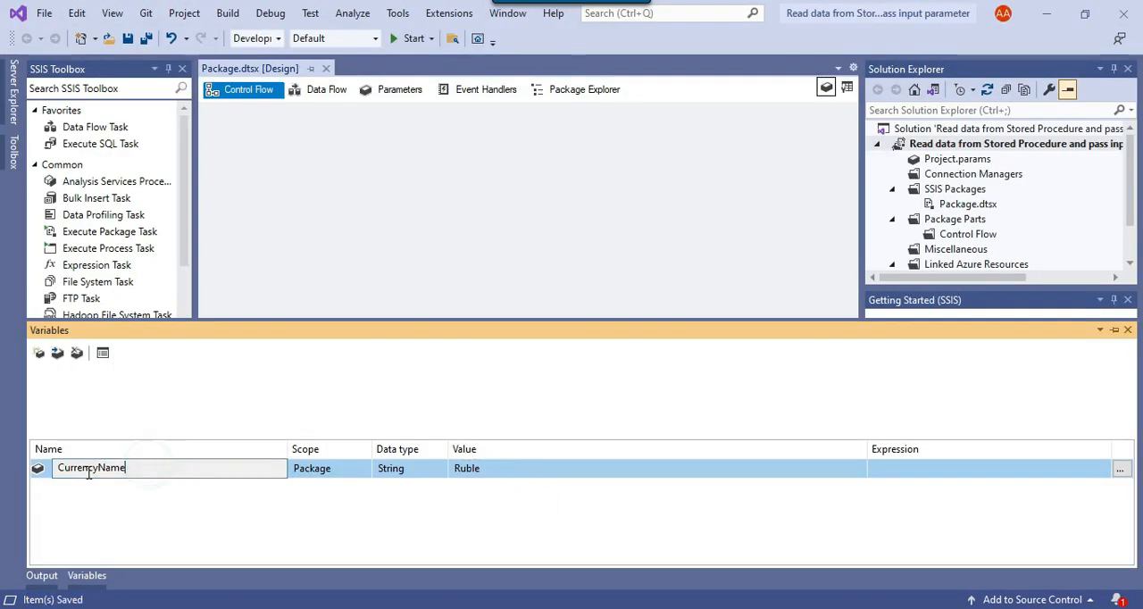
double_click(99, 469)
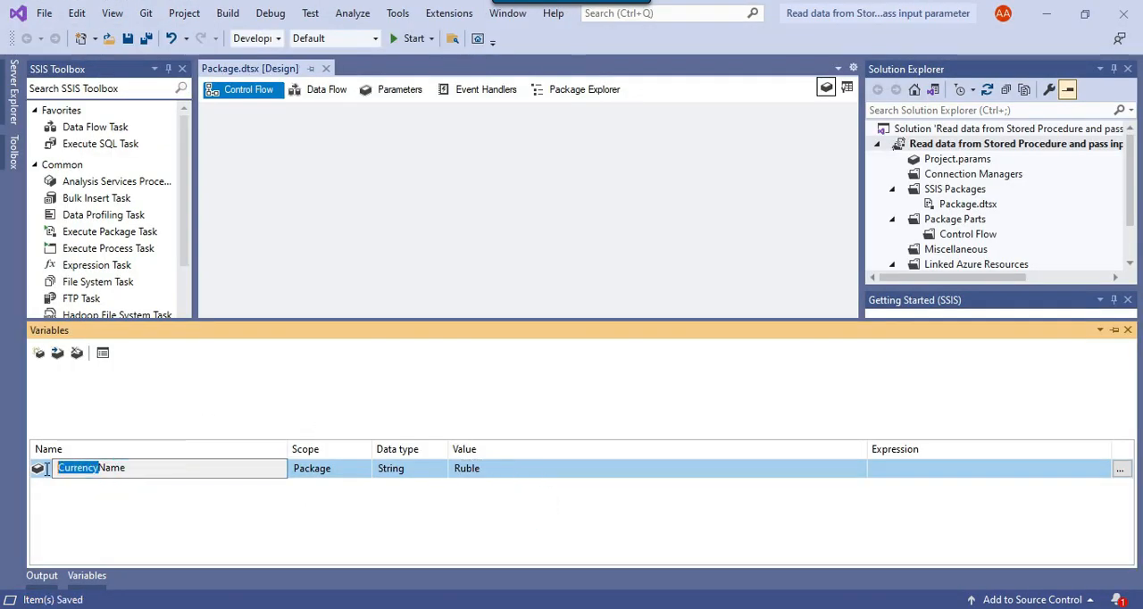
click(38, 353)
text(ObjCurrency)
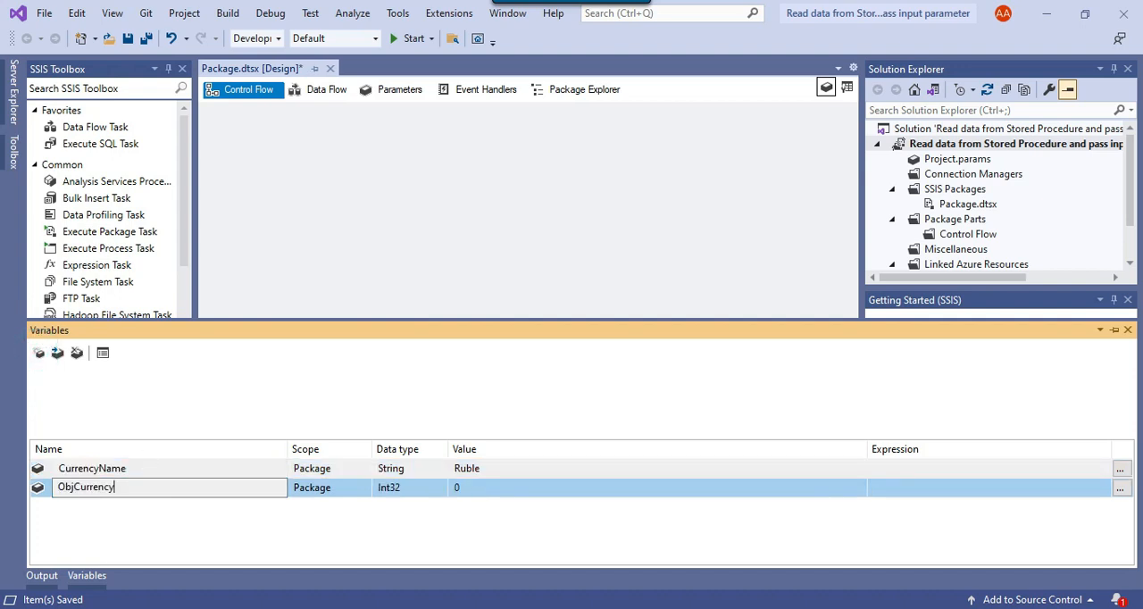
click(408, 487)
click(410, 487)
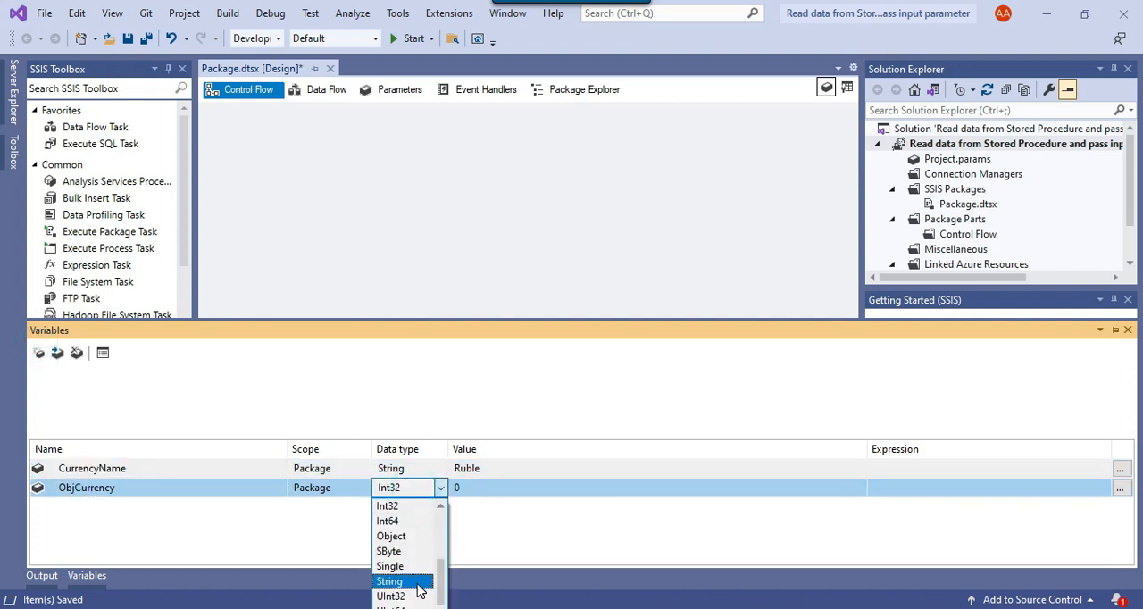
click(416, 536)
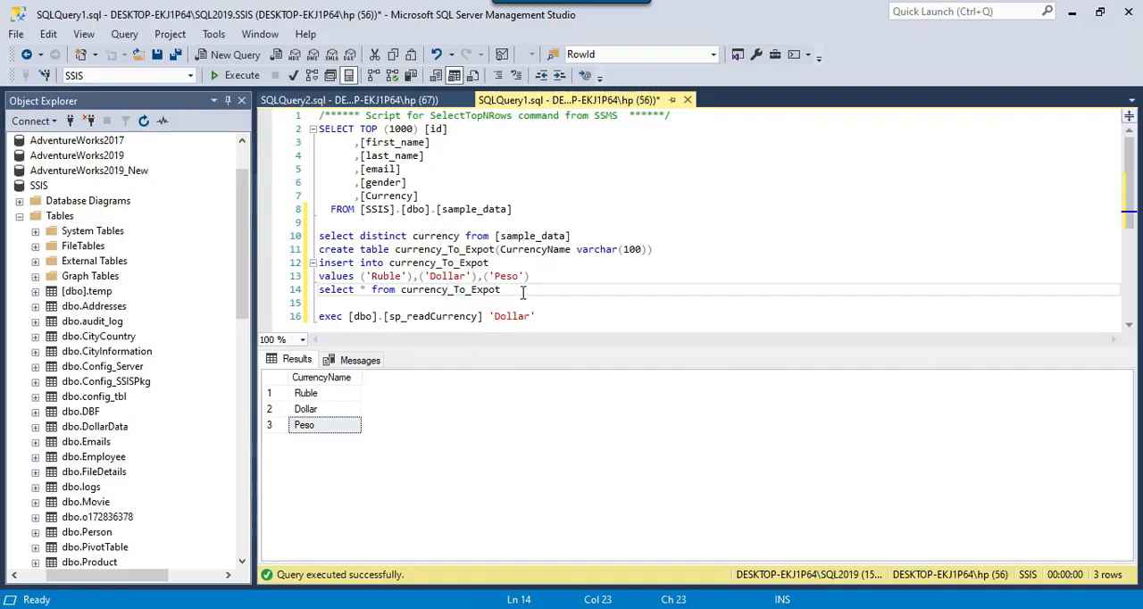
In SQL Server Management Studio, rerun "select * from currency_To_Expot" and examine the CurrencyName column's rows
drag(534, 295, 319, 291)
click(235, 75)
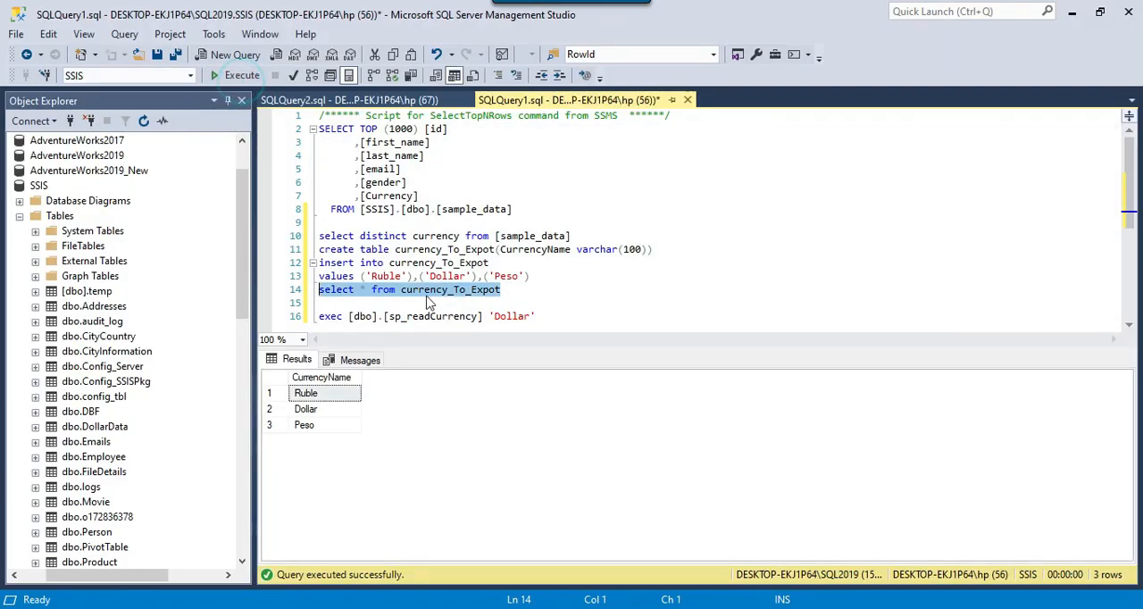
drag(313, 426, 324, 400)
click(312, 379)
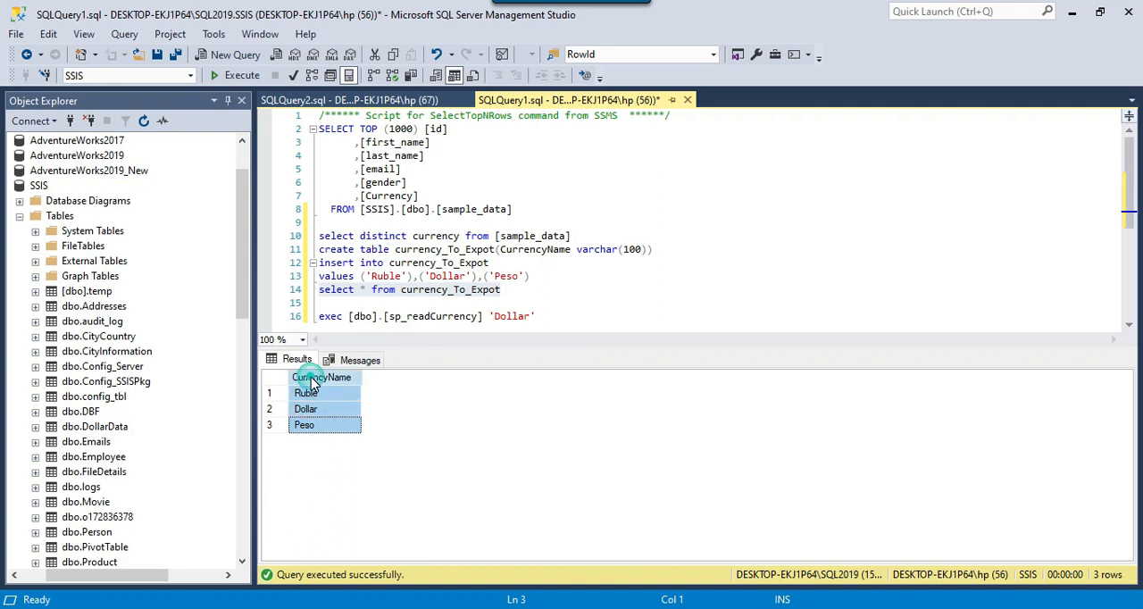
click(324, 379)
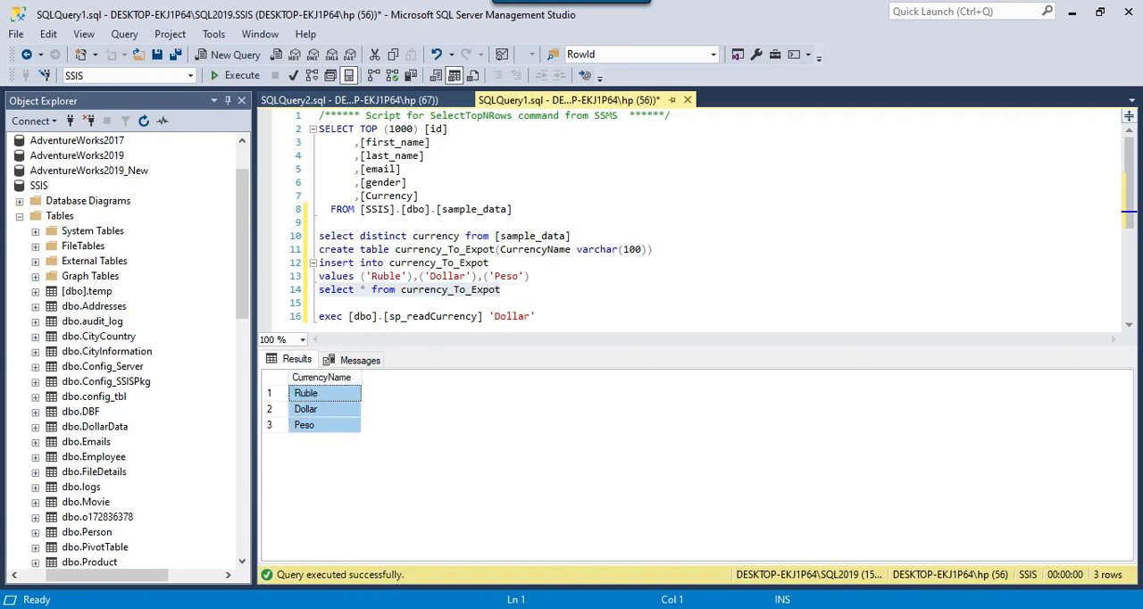
click(558, 298)
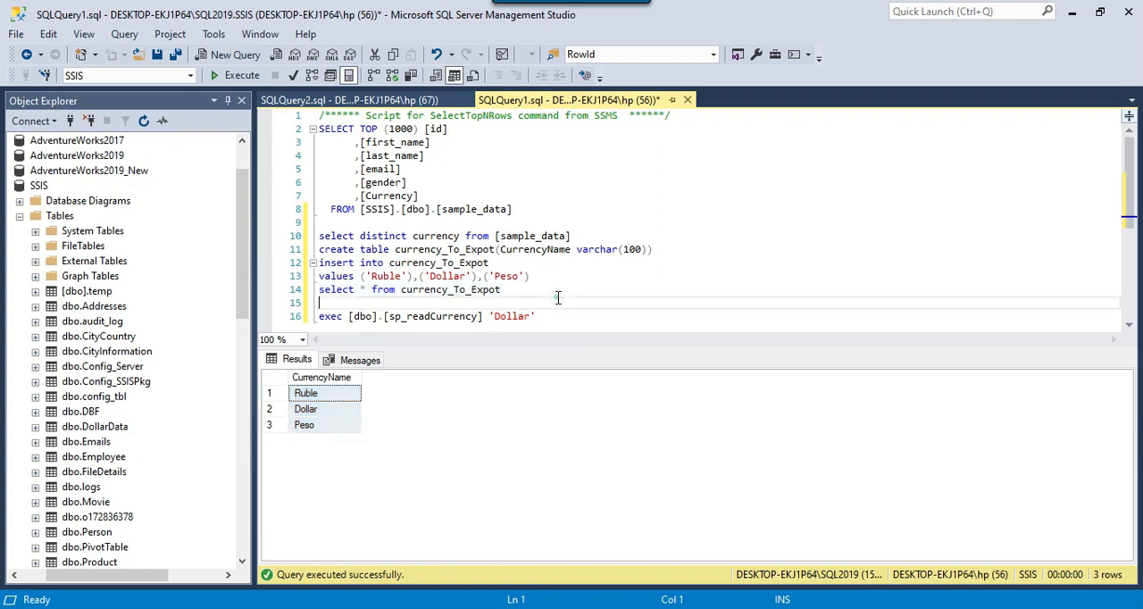
Return to Visual Studio and add a third package variable named ExportDirectory with the String data type
click(799, 606)
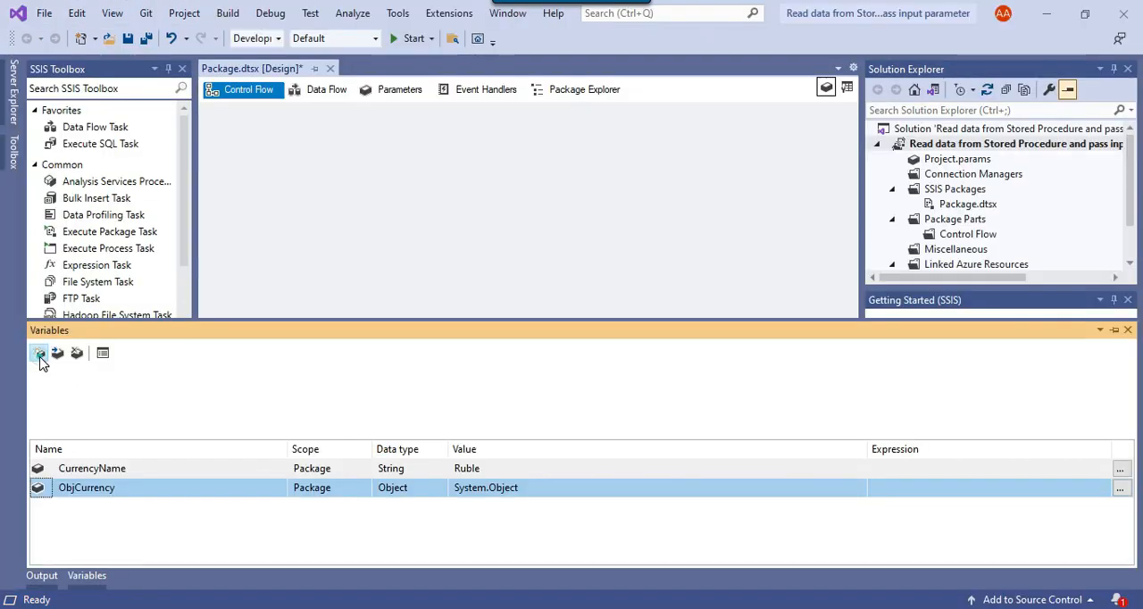
click(41, 357)
text(ExportDirectory)
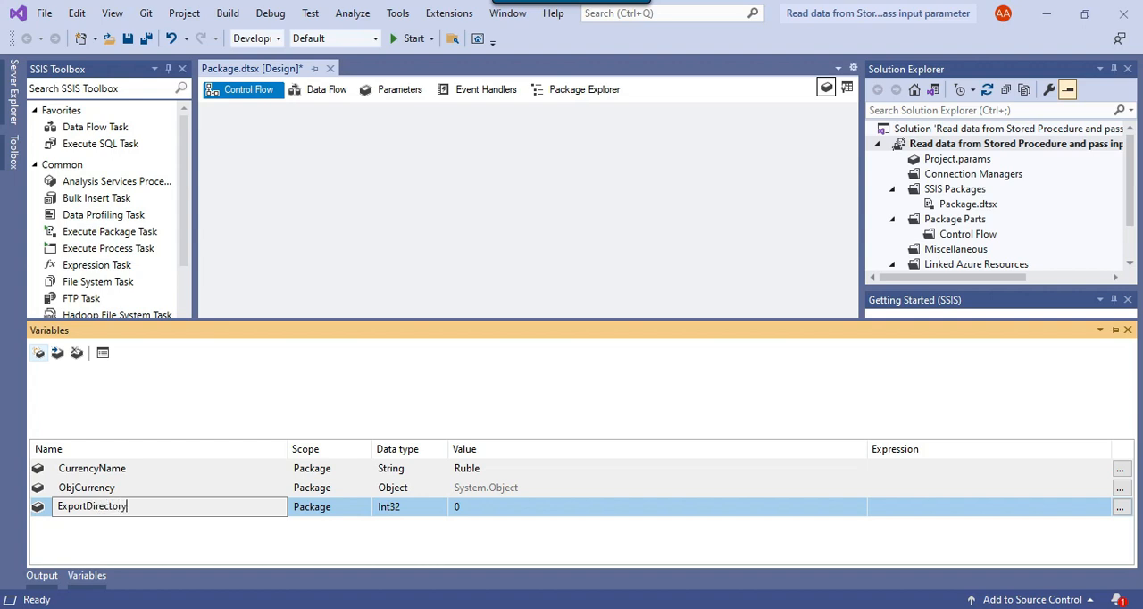
key(Return)
click(413, 510)
click(427, 600)
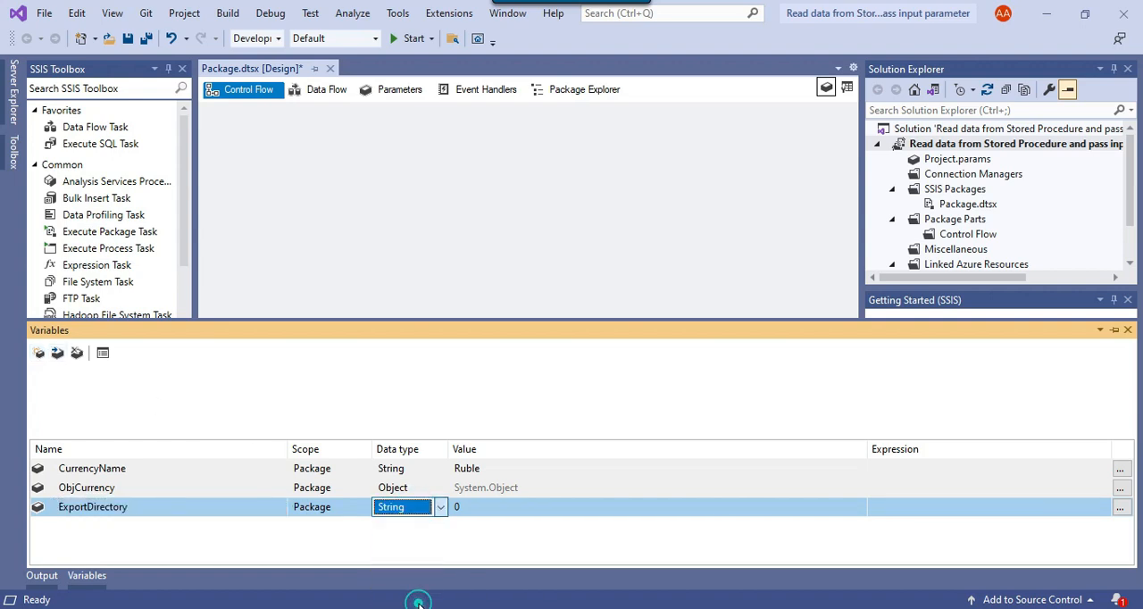
Set the ExportDirectory variable's value to D:\Files and save the package
click(498, 508)
text(D)
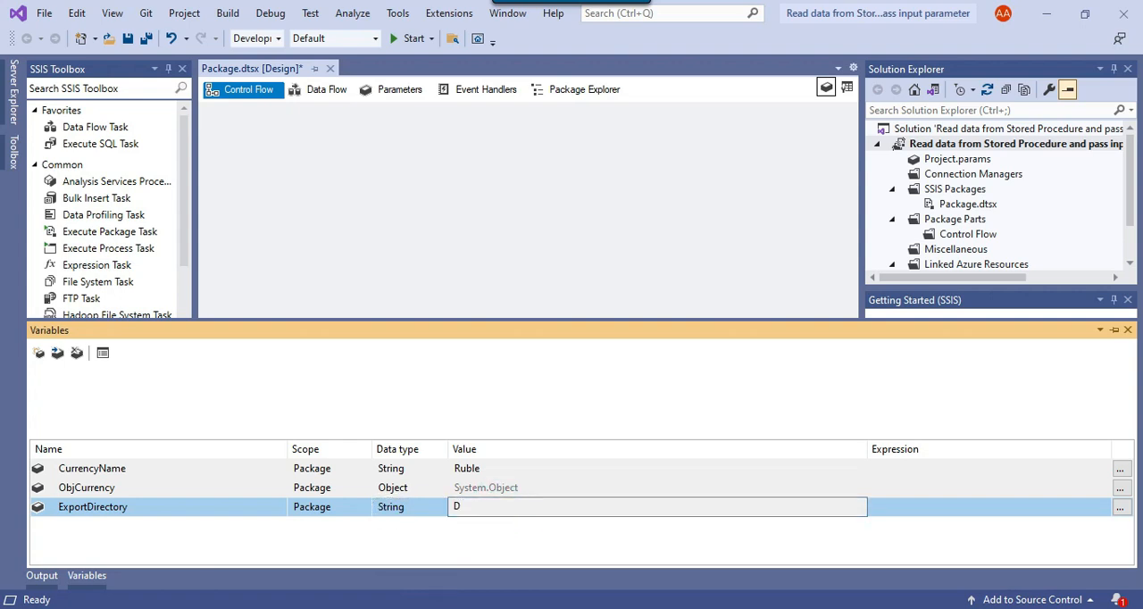
text(:\Files)
key(Return)
key(ctrl+s)
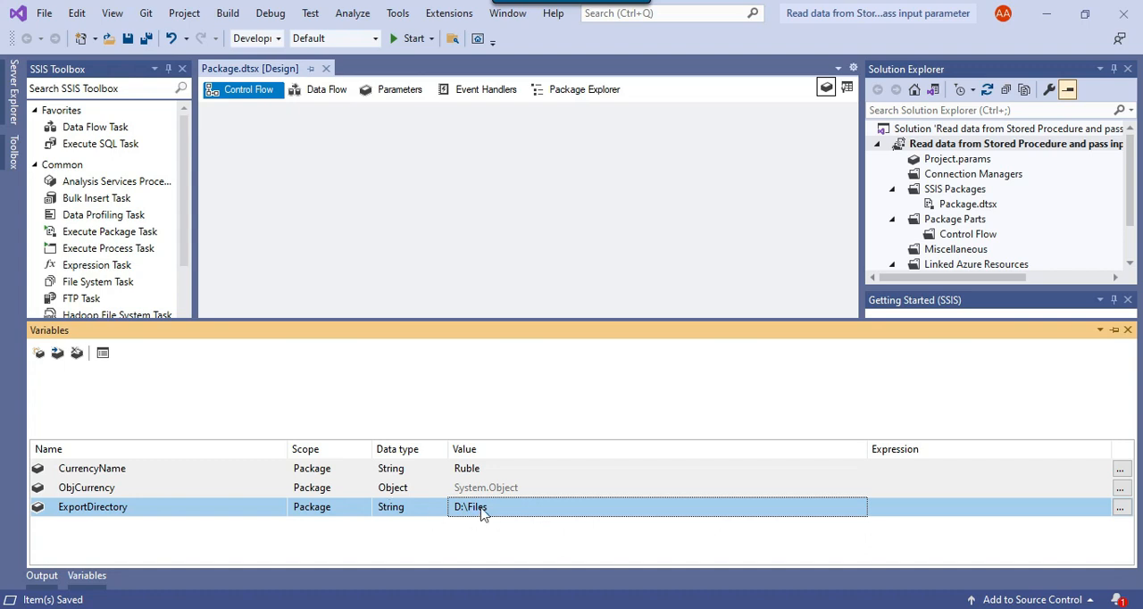
Add an Execute SQL Task to the control flow and rename it "return currency to export"
click(486, 250)
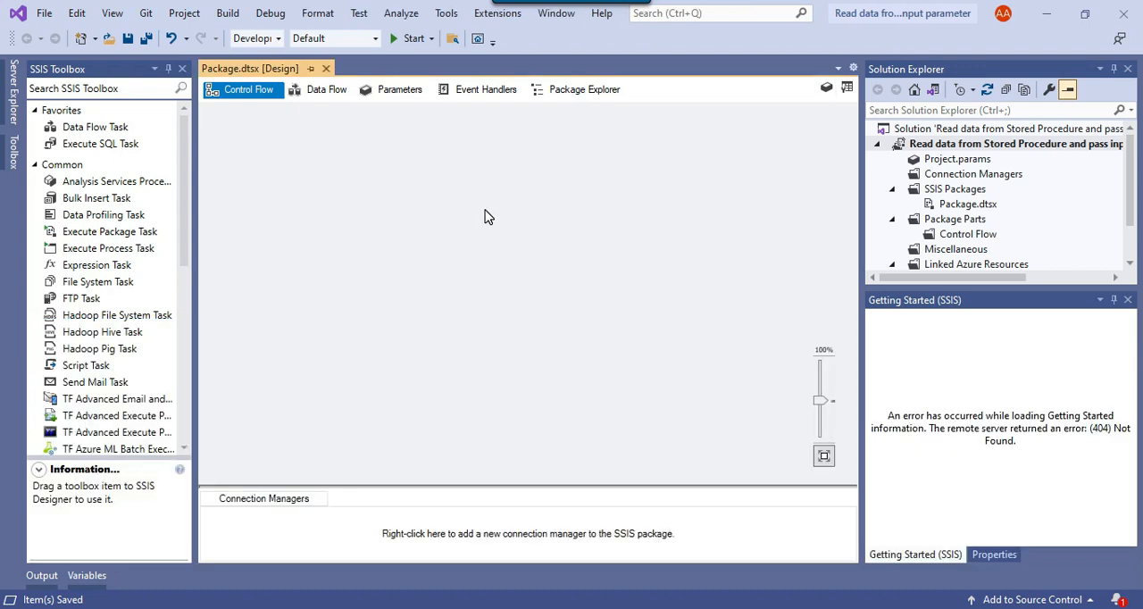
drag(113, 149, 398, 159)
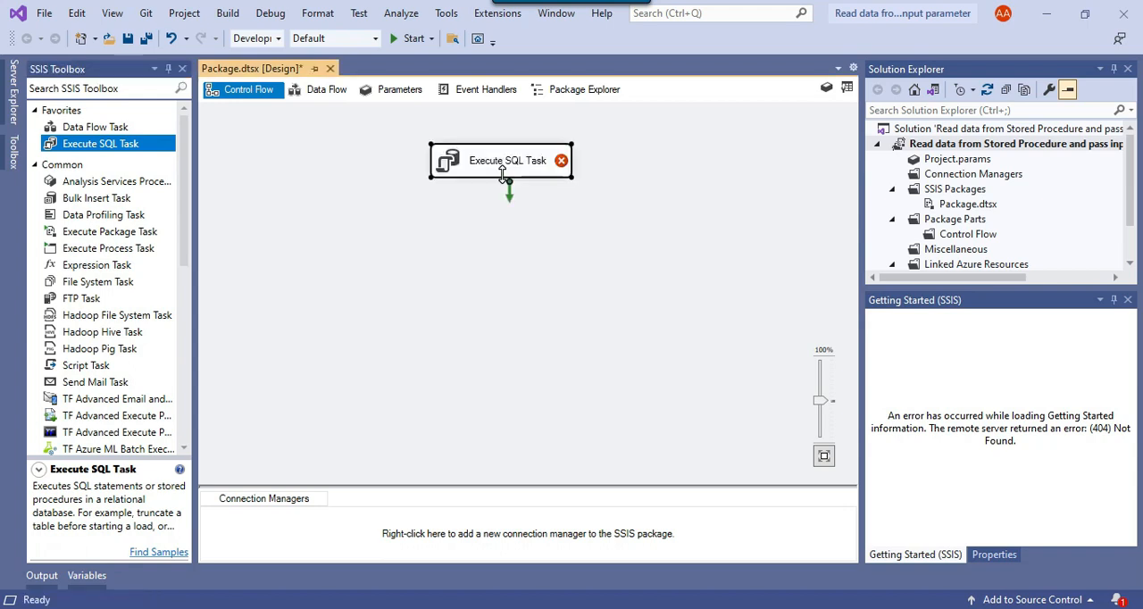
click(493, 170)
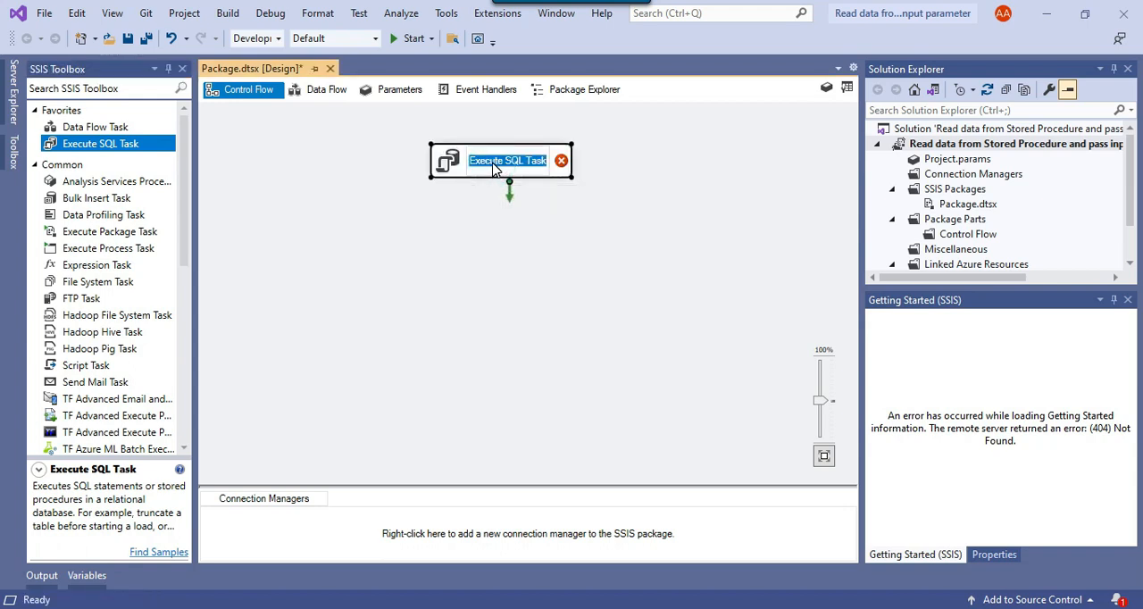
text(return currency to export)
click(542, 248)
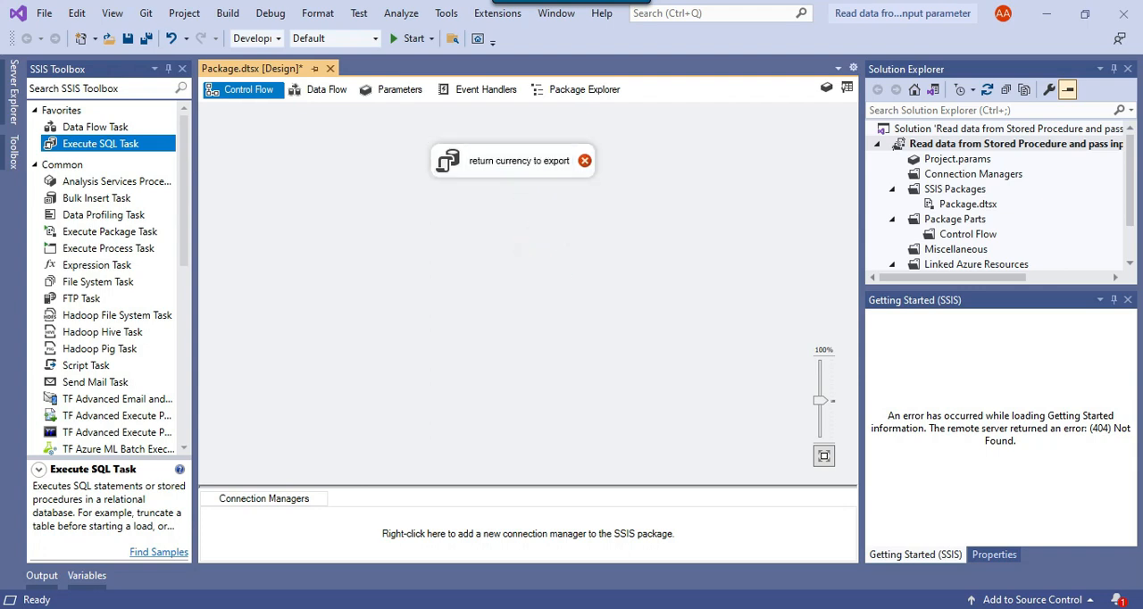
Copy the "select * from currency_To_Expot" statement from the query in SQL Server Management Studio and return to Visual Studio
key(alt+Tab)
drag(576, 292, 326, 292)
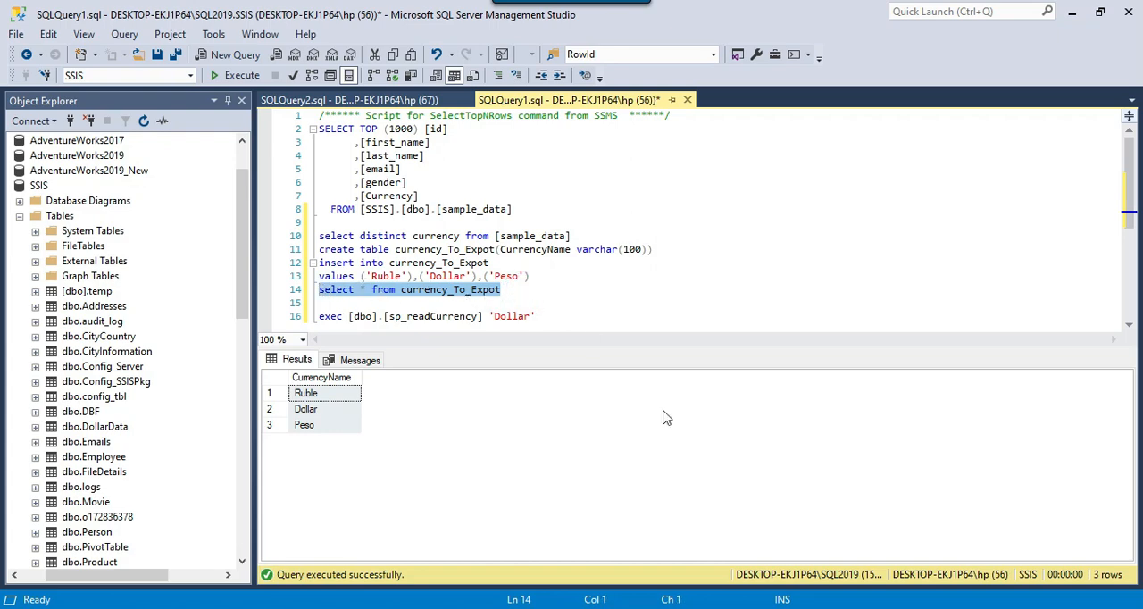
click(806, 608)
Edit the "return currency to export" task and create its OLE DB connection to DESKTOP-EKJ1P64\SQL2019.SSIS
right_click(470, 168)
click(527, 182)
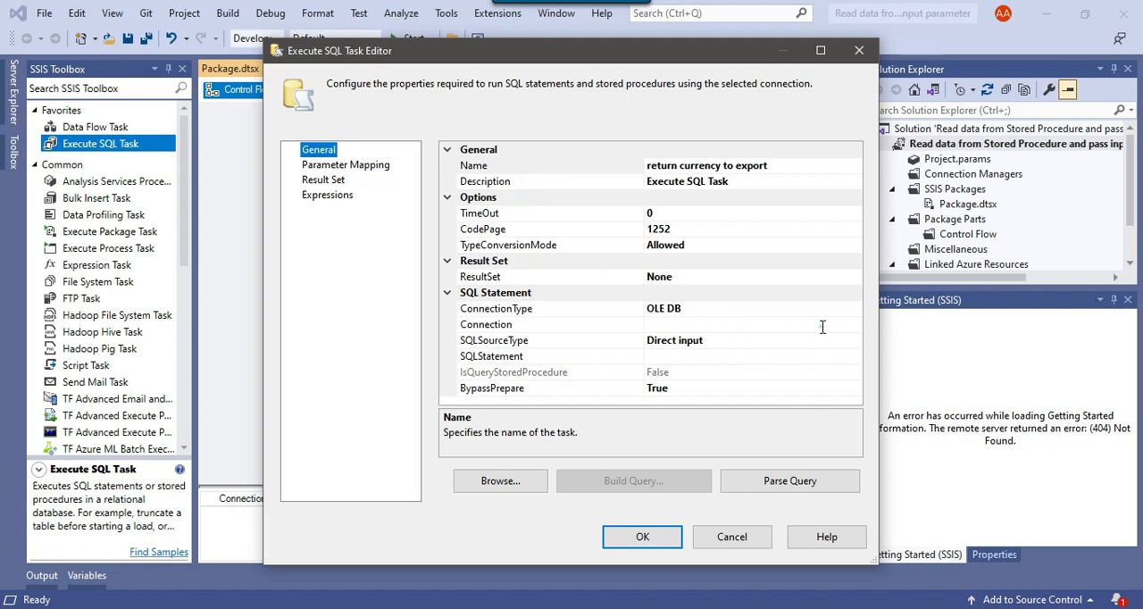
click(820, 323)
click(854, 325)
click(726, 340)
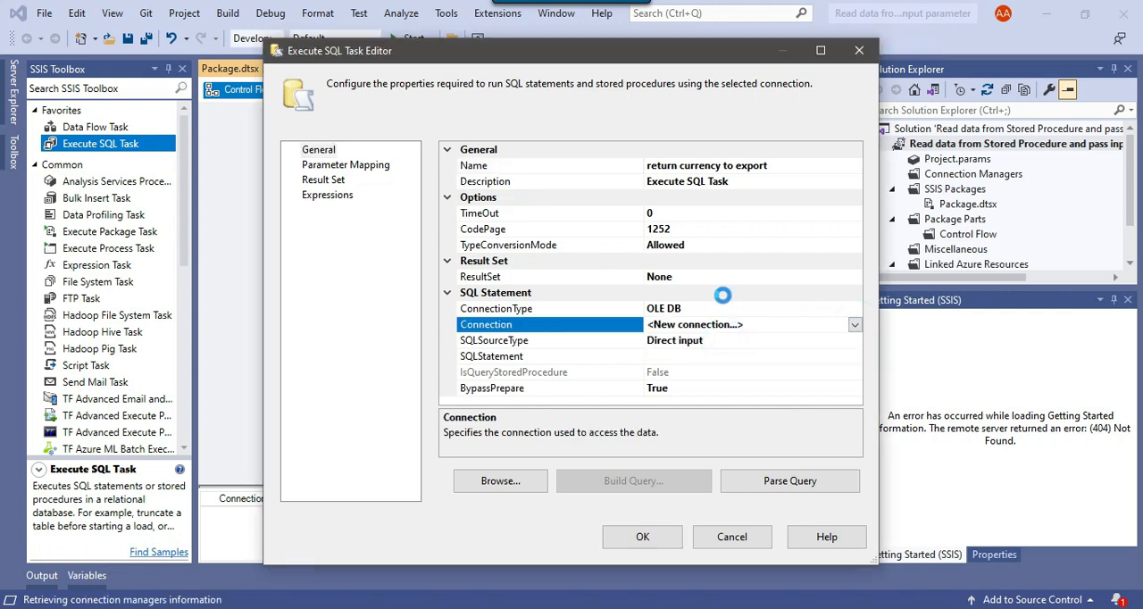
click(465, 267)
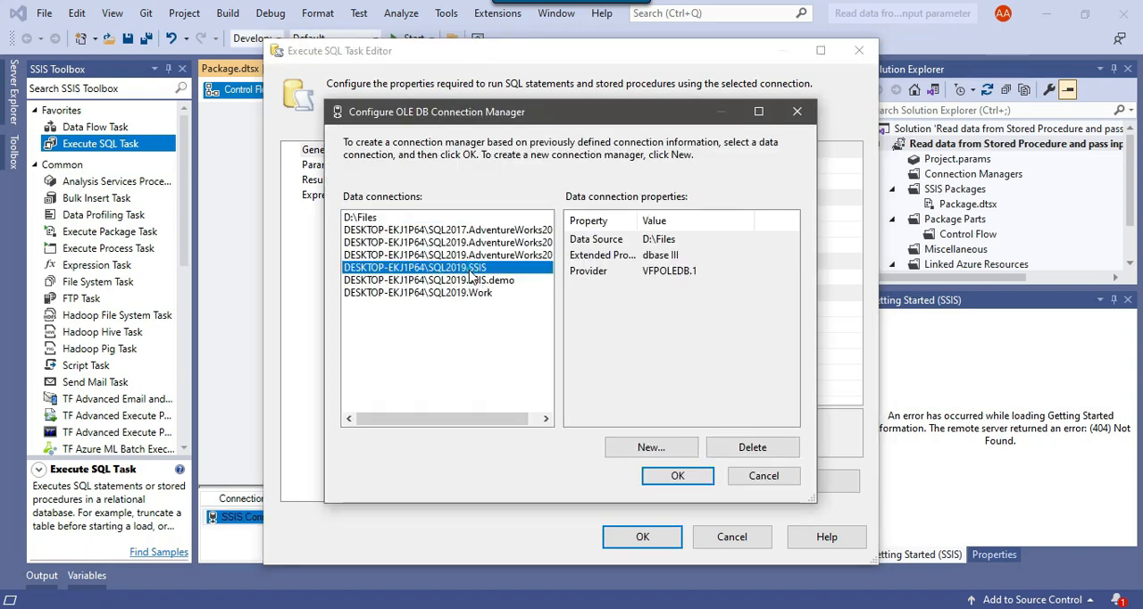
click(677, 475)
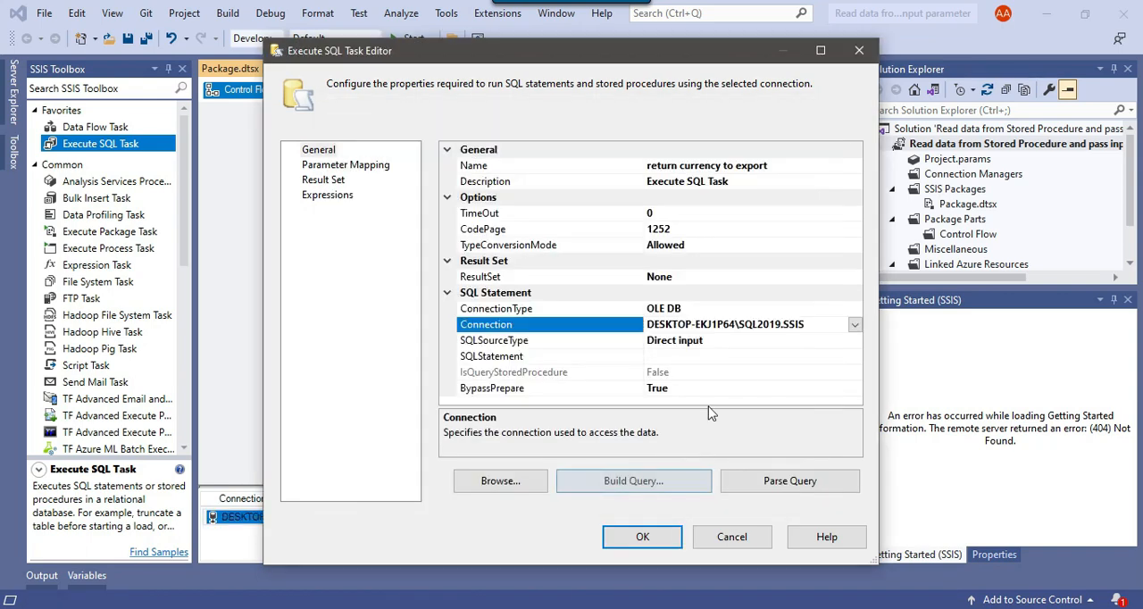
Enter "select * from currency_To_Expot" as the task's SQL statement
click(785, 356)
click(855, 356)
text(select * from currency_To_Expot)
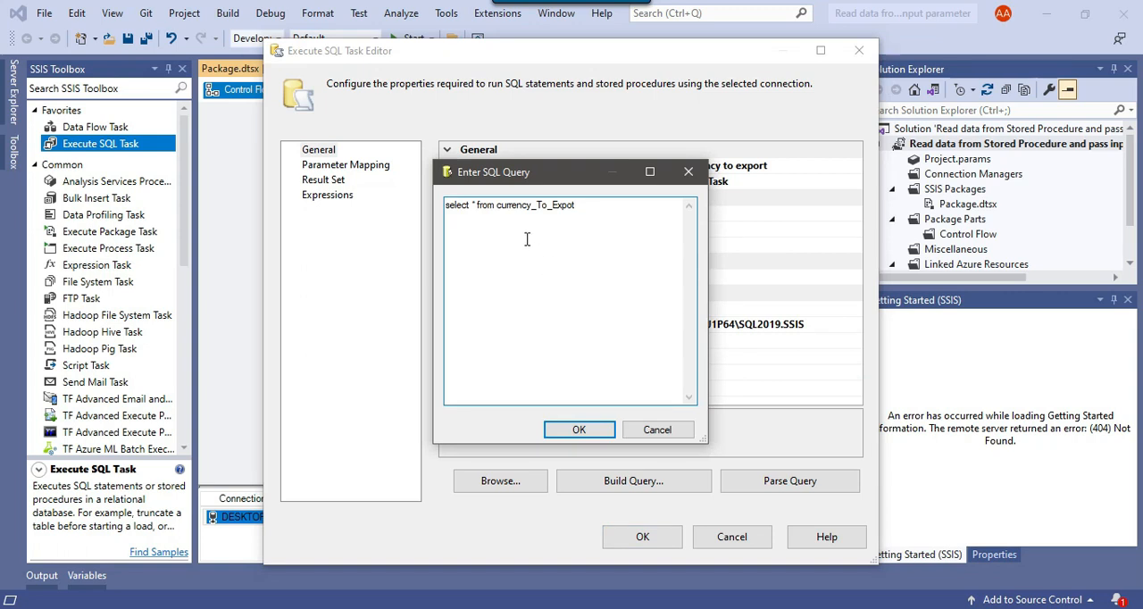
click(582, 430)
Change the result set type of the "return currency to export" task
click(523, 278)
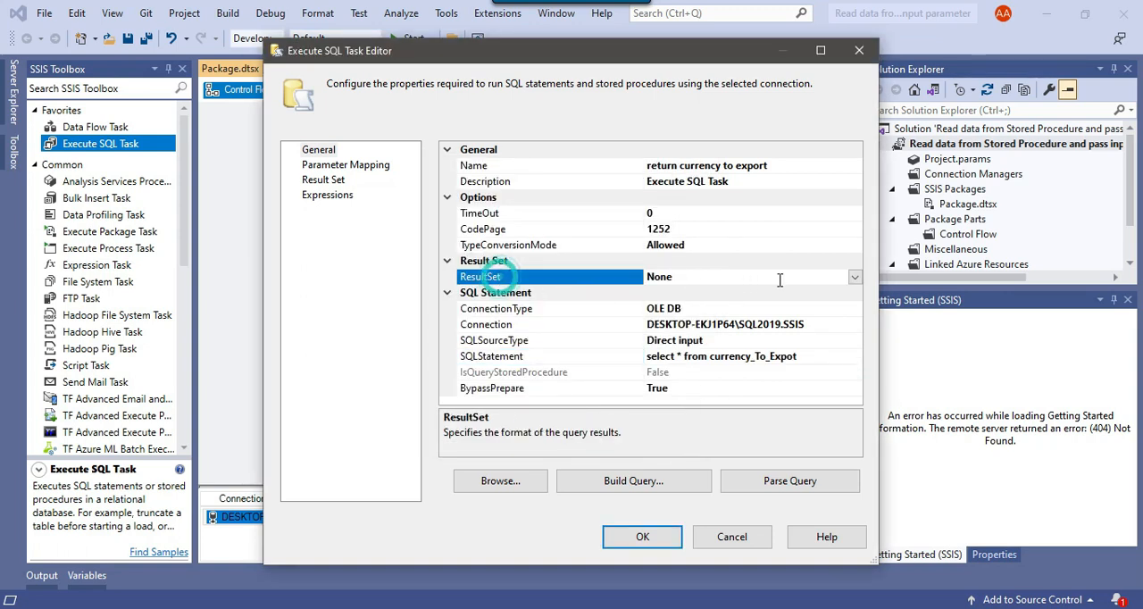
click(856, 280)
click(679, 324)
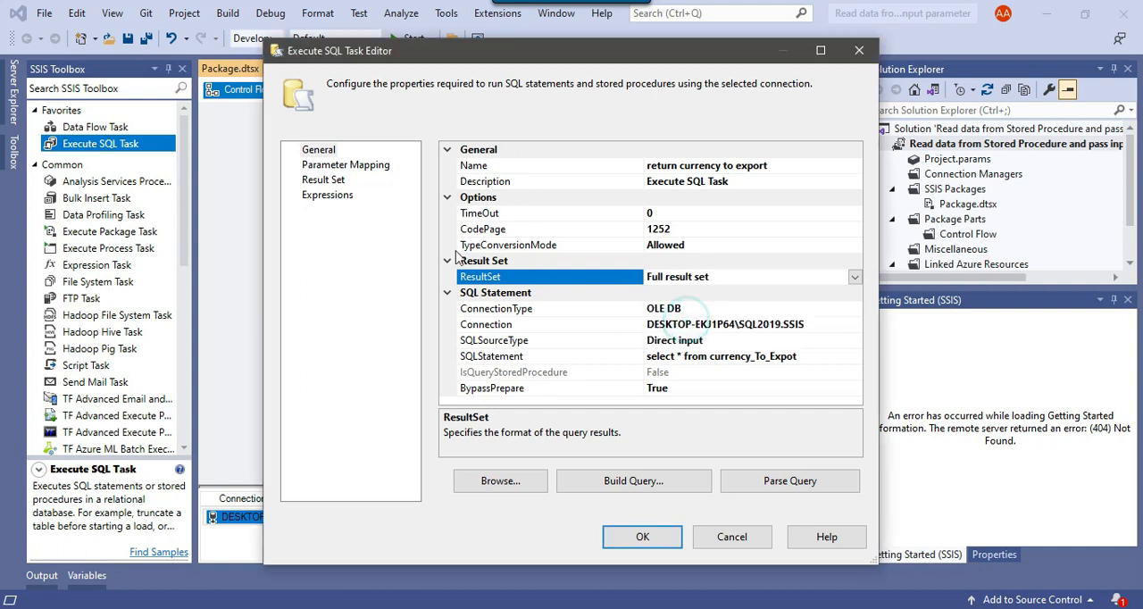
Add a result set mapping with result name 0 and variable User::ObjCurrency, and accept the task settings
click(323, 181)
click(743, 484)
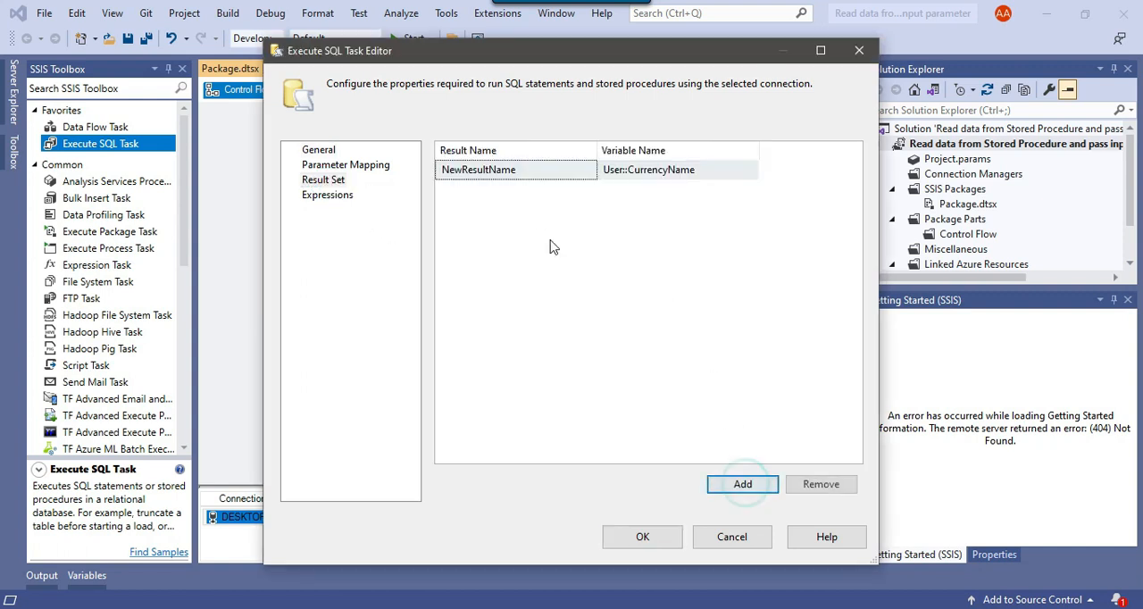
click(544, 169)
key(ctrl+a)
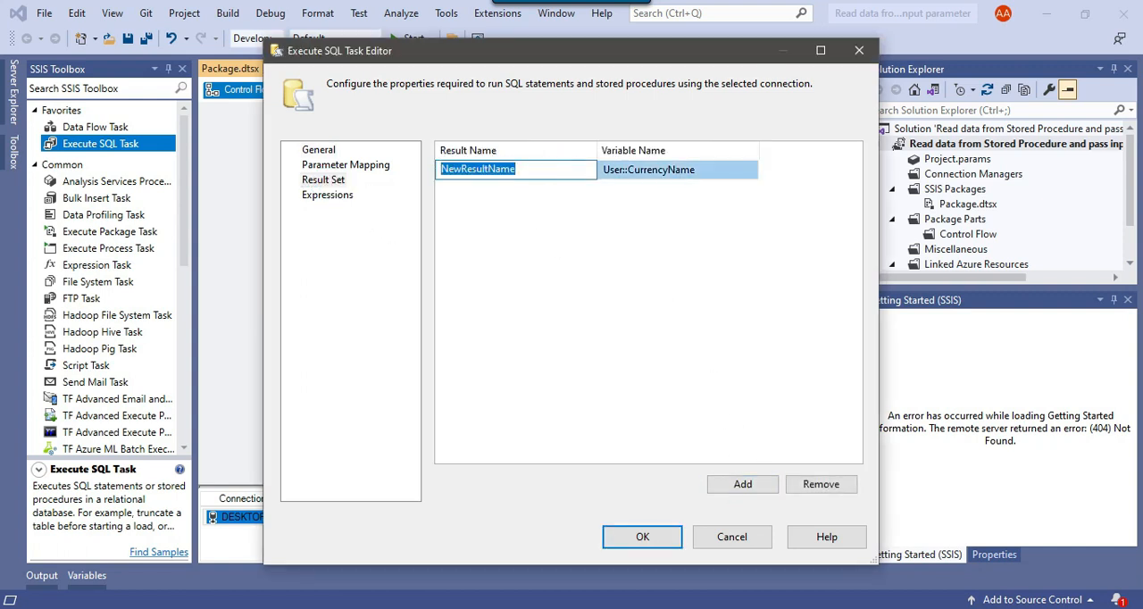
text(0)
click(746, 169)
click(750, 169)
click(681, 234)
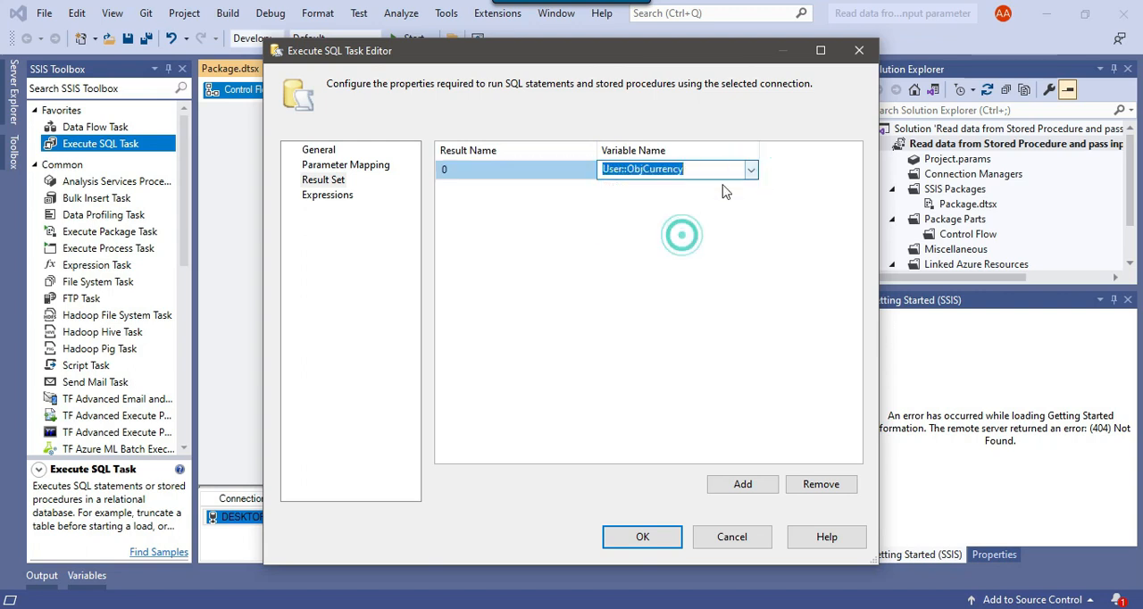
click(642, 535)
click(616, 322)
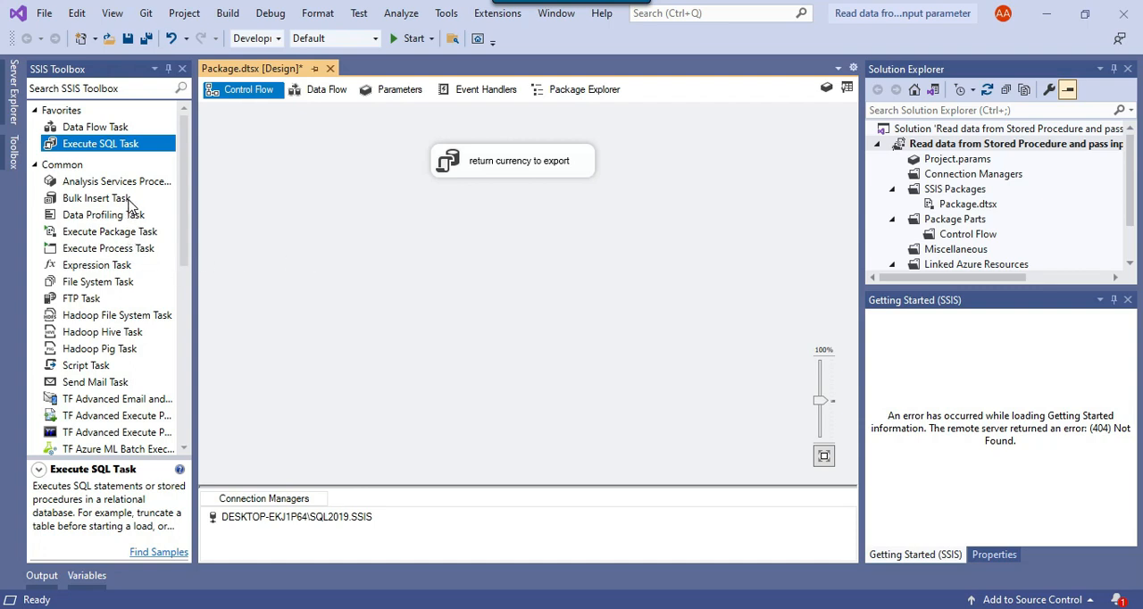
Add a Foreach Loop Container below the "return currency to export" task and connect the task to it
click(128, 90)
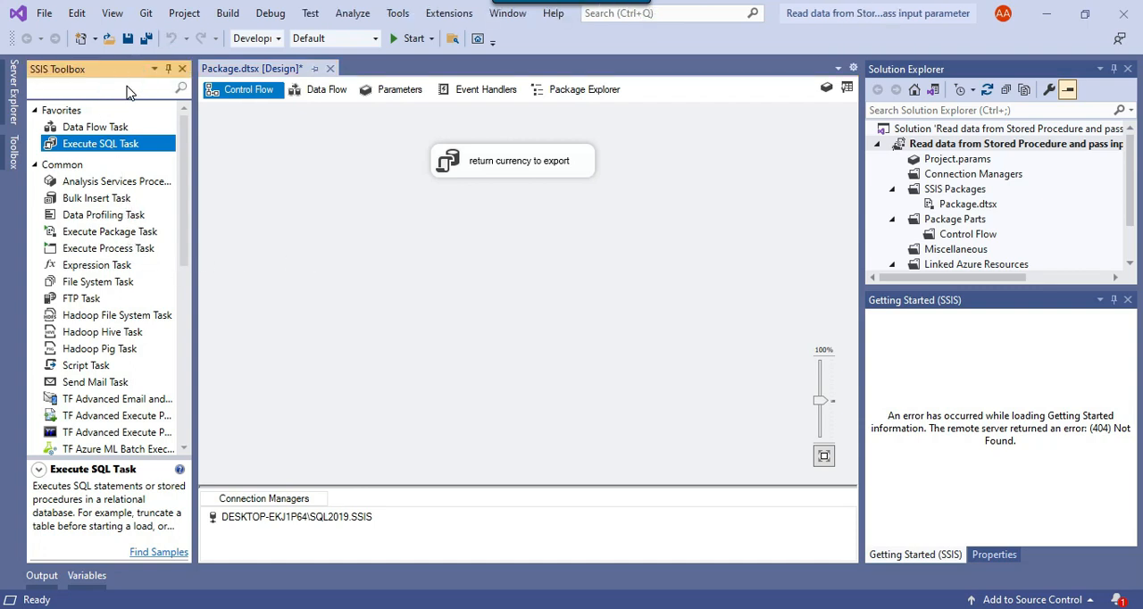
text(for)
drag(107, 207, 467, 229)
click(494, 163)
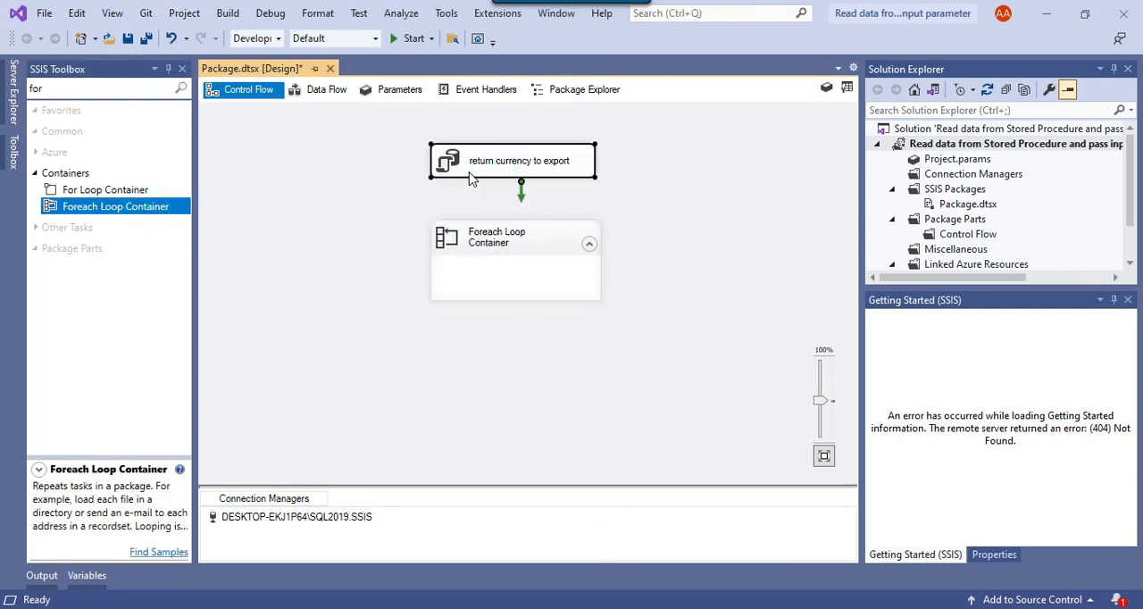
drag(522, 198, 516, 237)
click(490, 239)
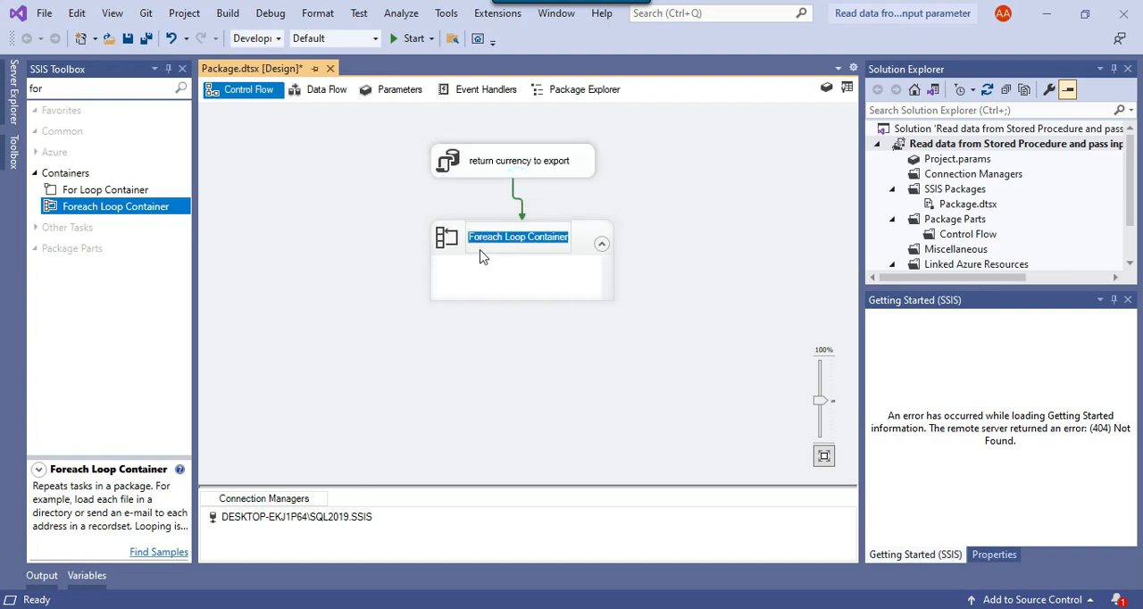
click(690, 314)
Edit the Foreach Loop Container to use the Foreach ADO Enumerator with User::ObjCurrency as its source variable
right_click(582, 247)
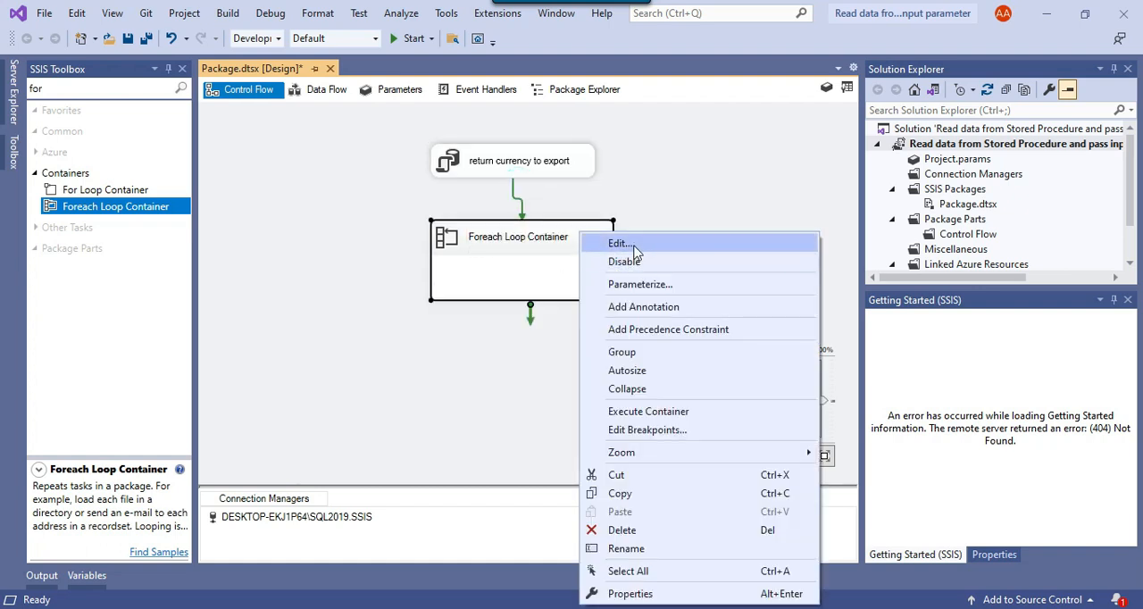
click(634, 242)
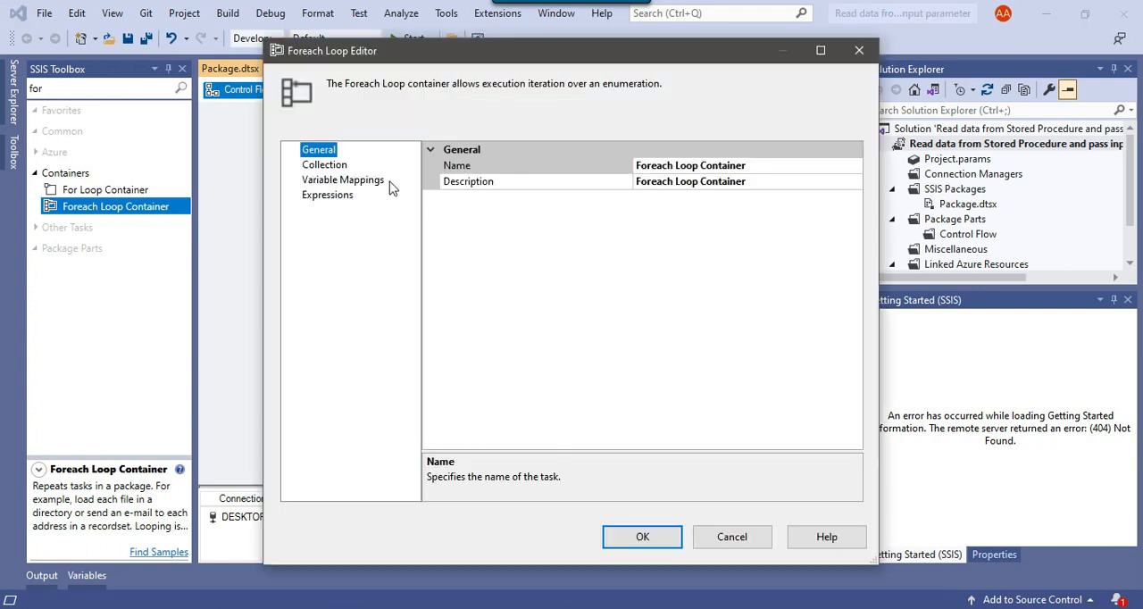
click(326, 166)
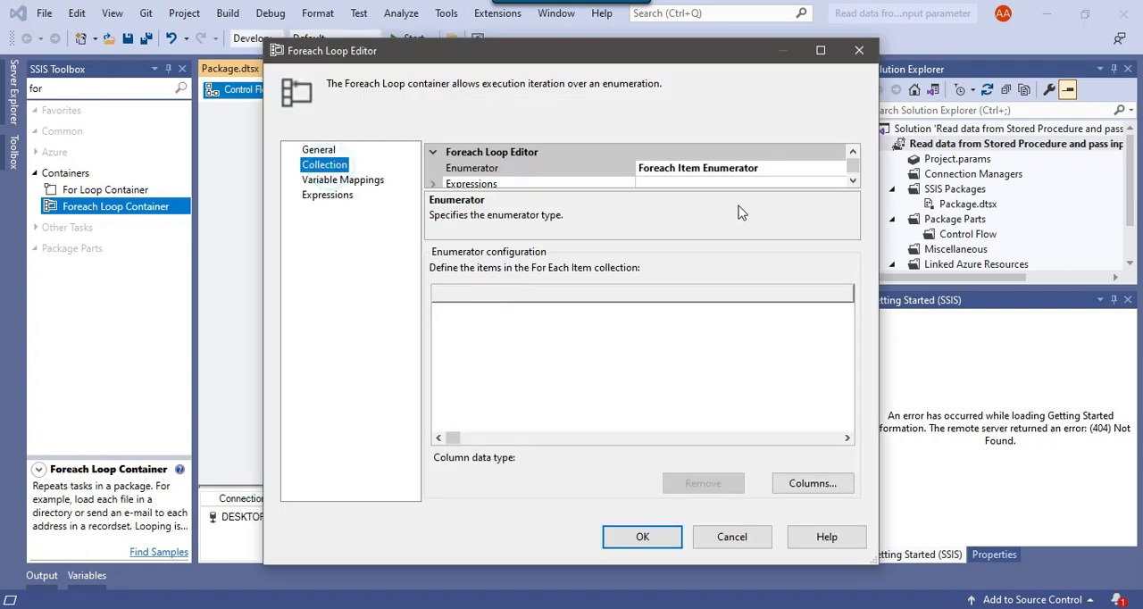
click(836, 169)
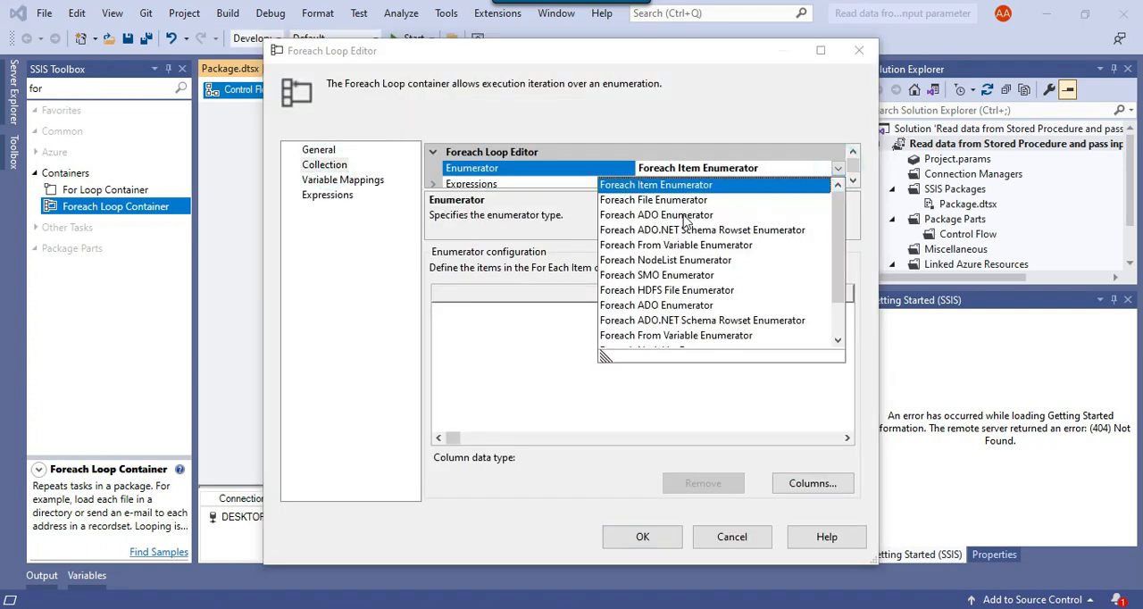
click(684, 215)
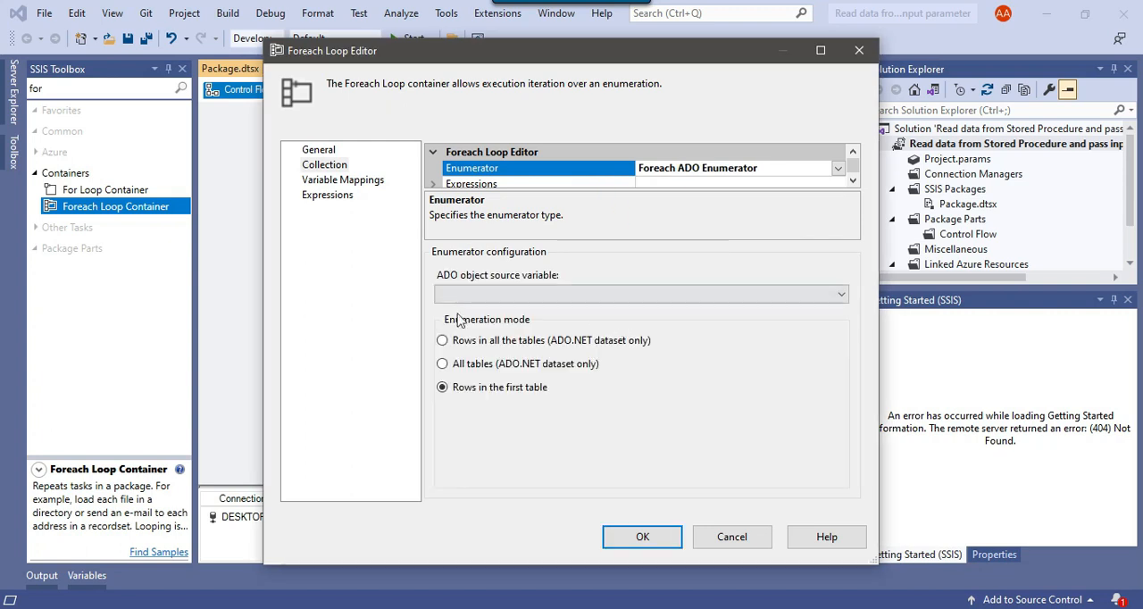
click(538, 297)
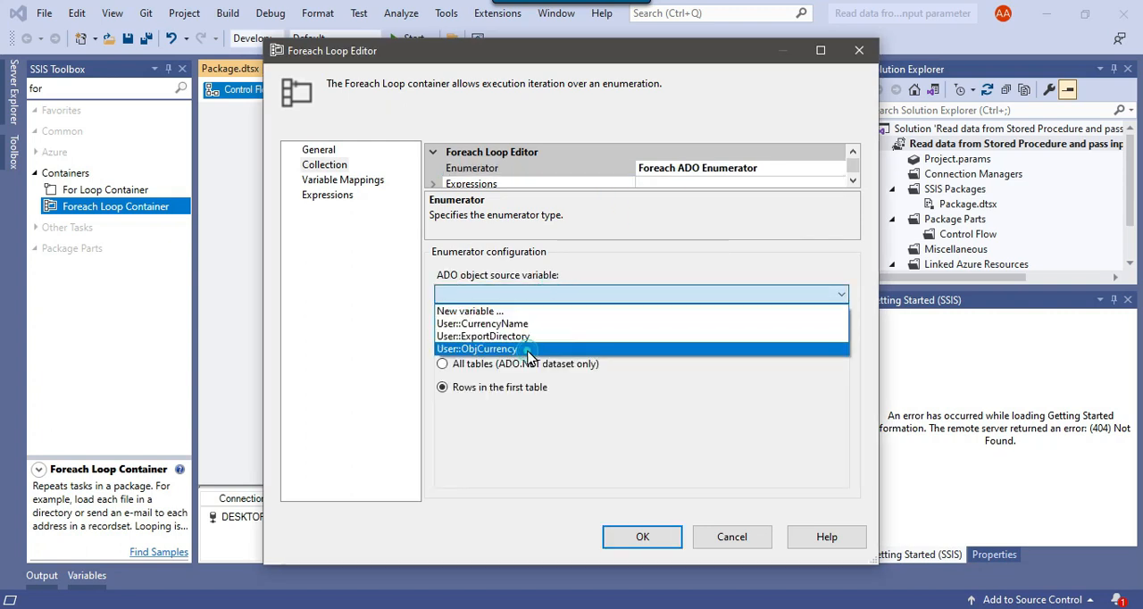
click(527, 354)
Map User::CurrencyName to index 0 in the Foreach loop's variable mappings
click(343, 179)
click(497, 198)
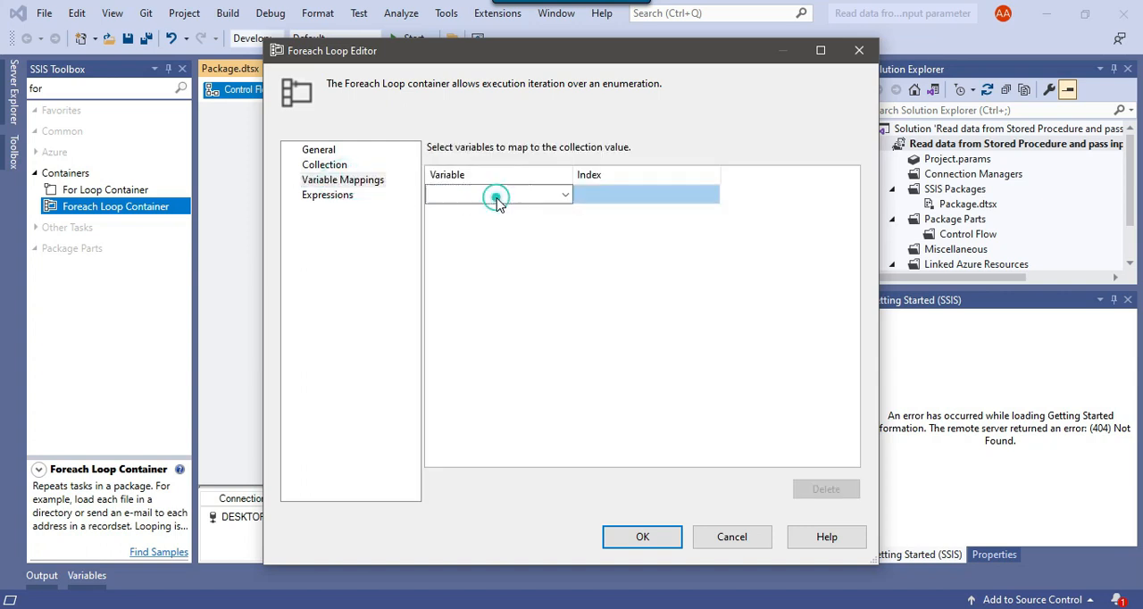
click(498, 198)
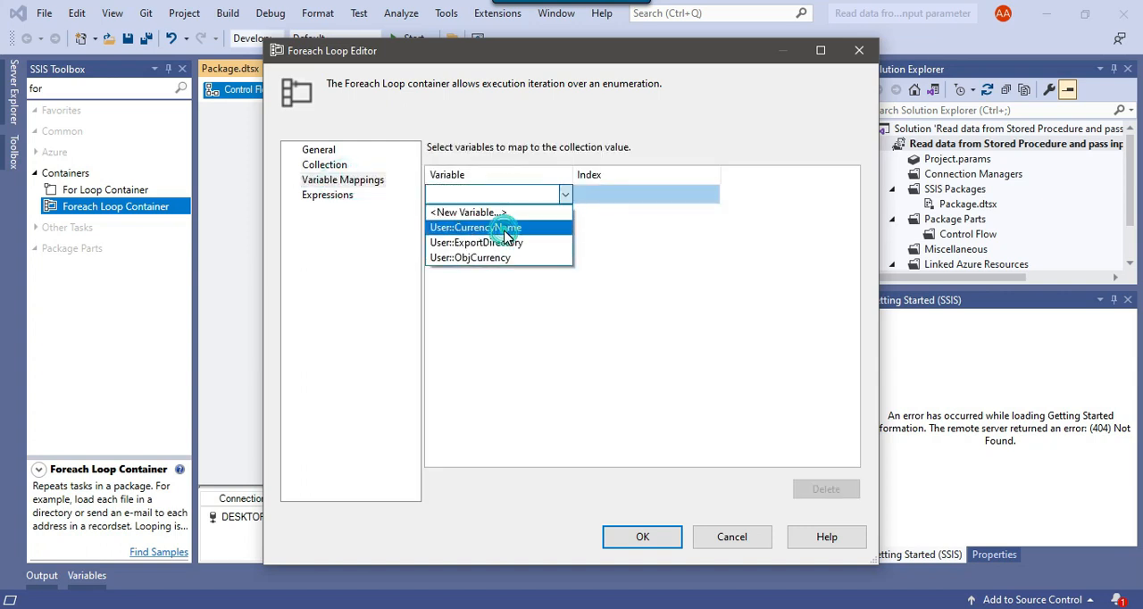
click(506, 229)
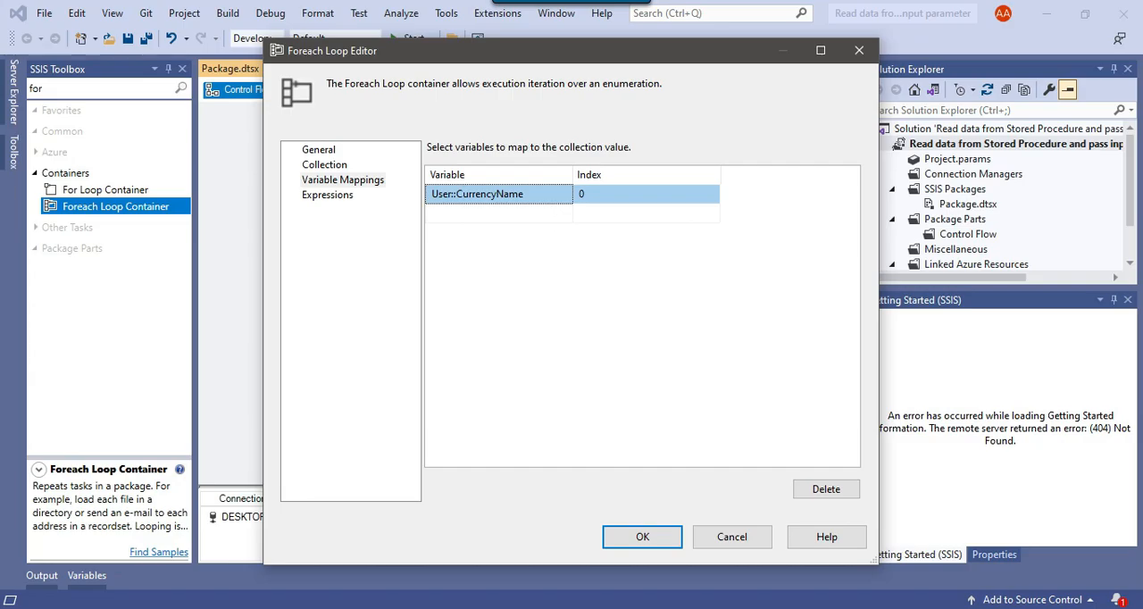
Examine the CurrencyName query results in SQL Server Management Studio, then return to Visual Studio and accept the Foreach loop settings
click(625, 608)
click(328, 424)
drag(324, 394, 327, 423)
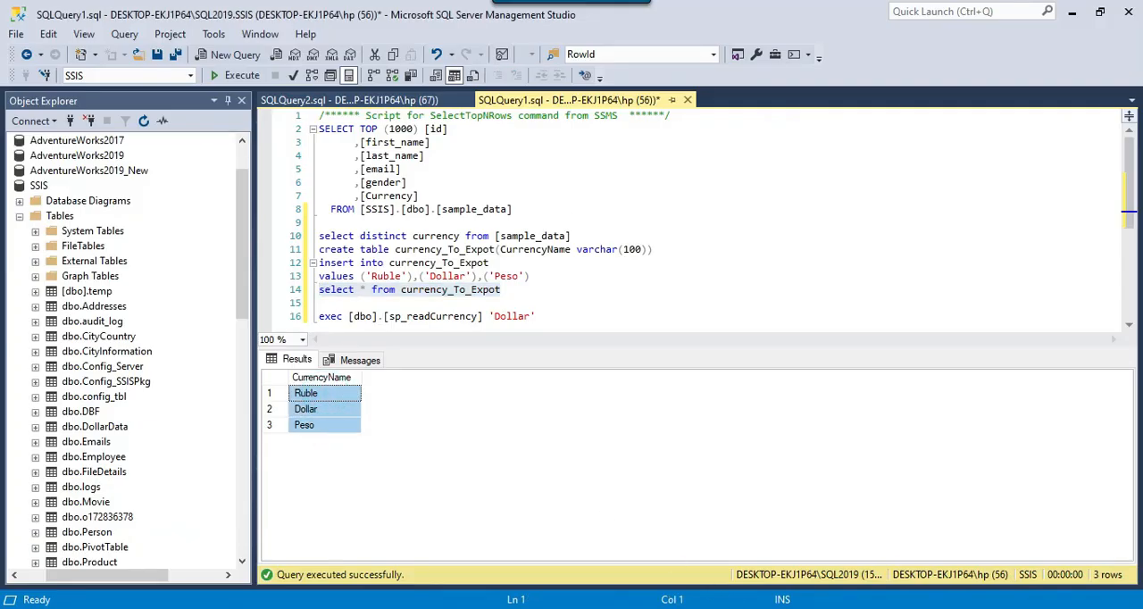
click(316, 395)
key(alt+Tab)
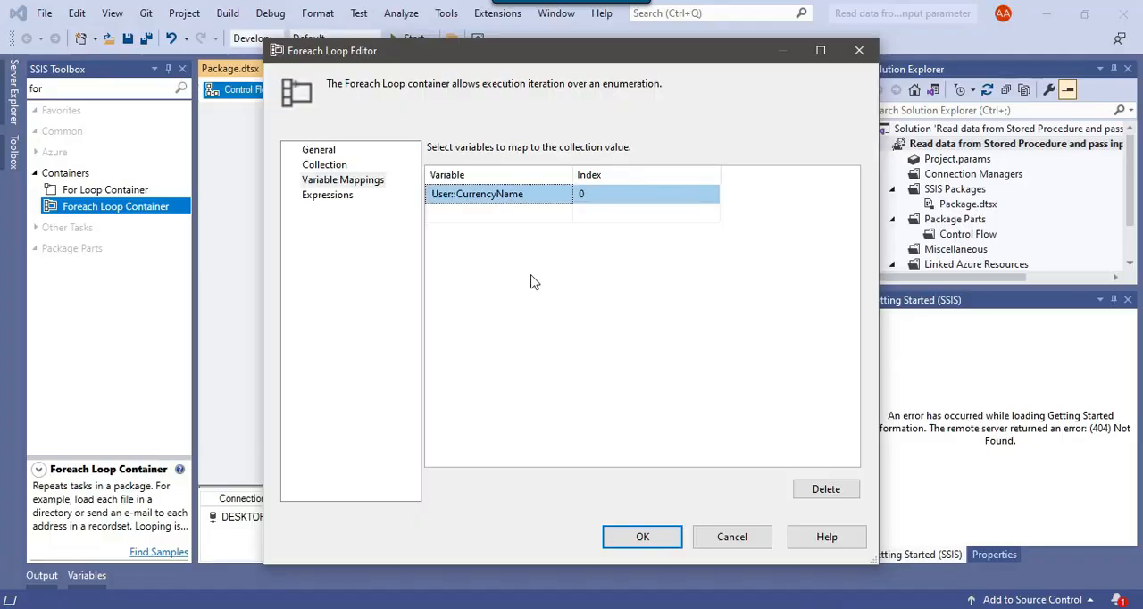
click(646, 536)
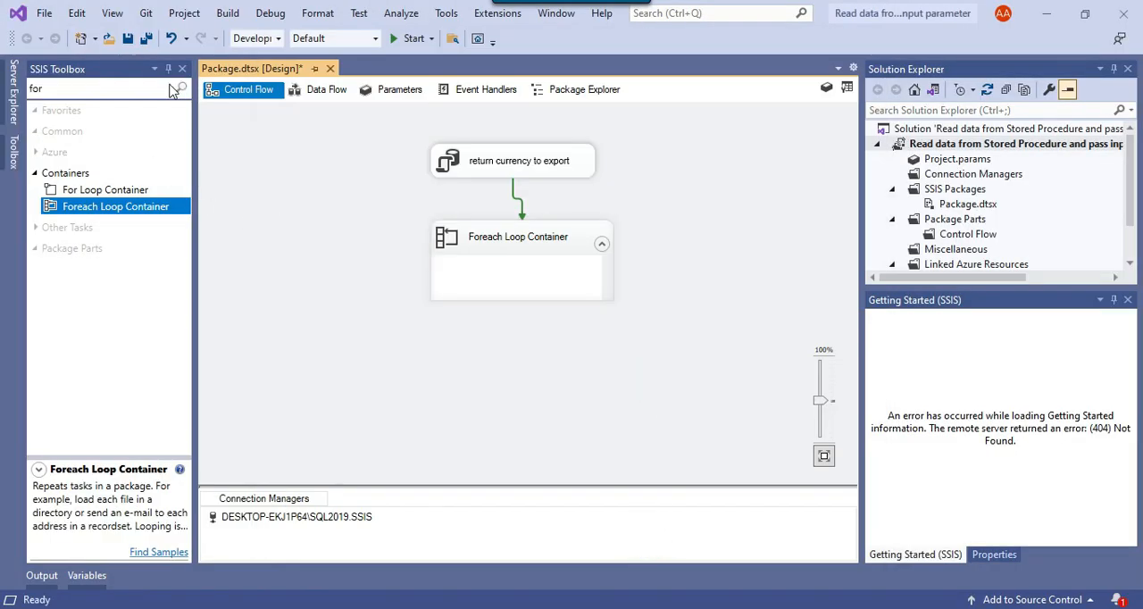
Find the Data Flow Task among the SSIS components and place it inside the Foreach Loop Container
click(116, 90)
text(data)
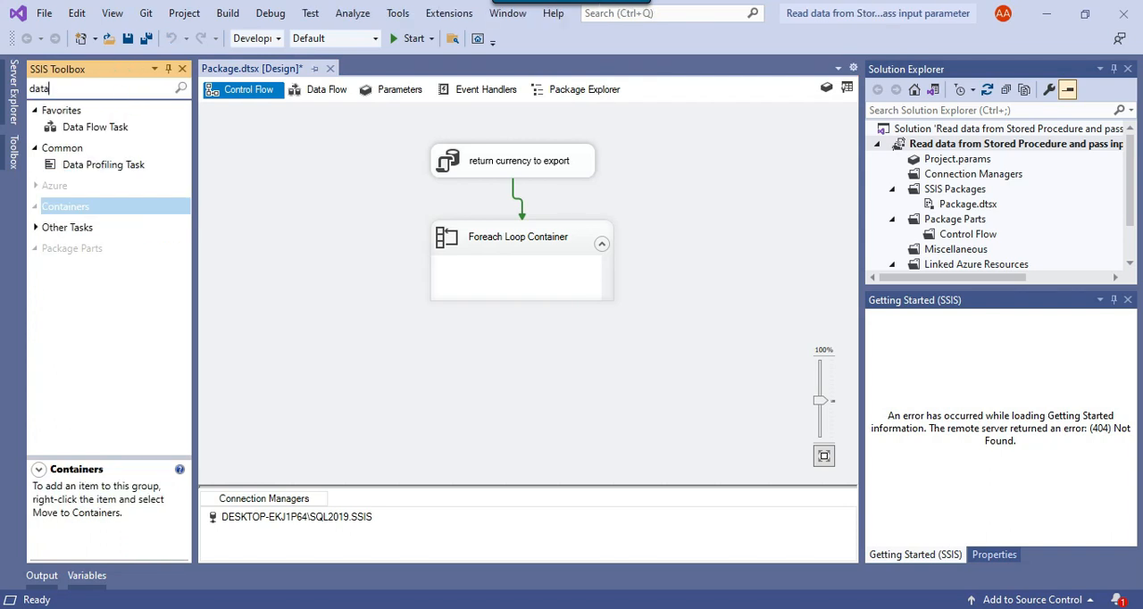
text( fow)
key(BackSpace)
key(BackSpace)
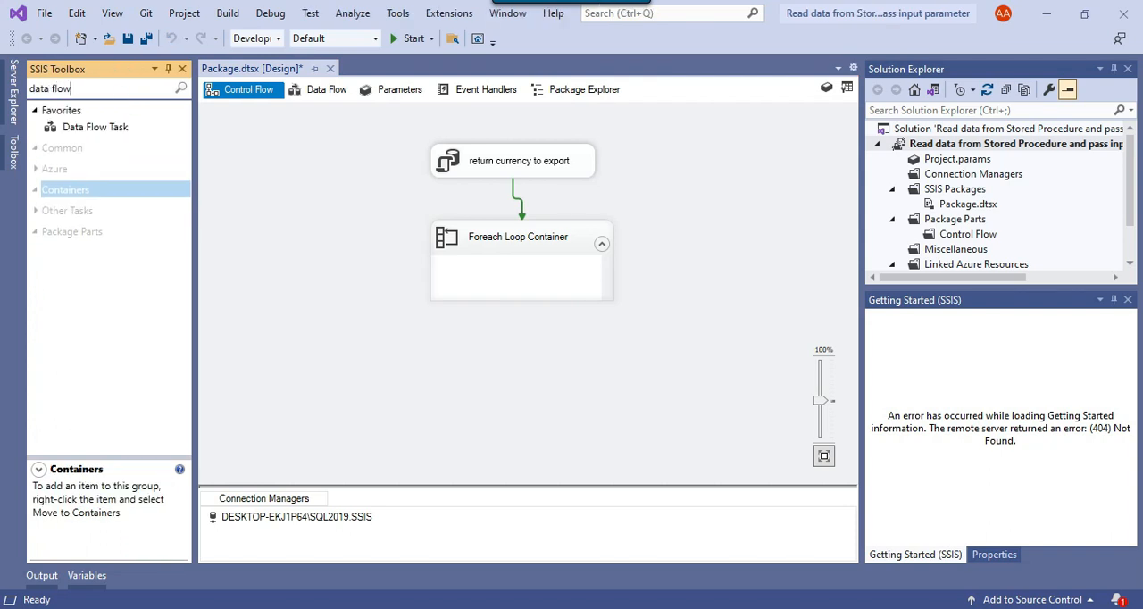
drag(130, 128, 273, 214)
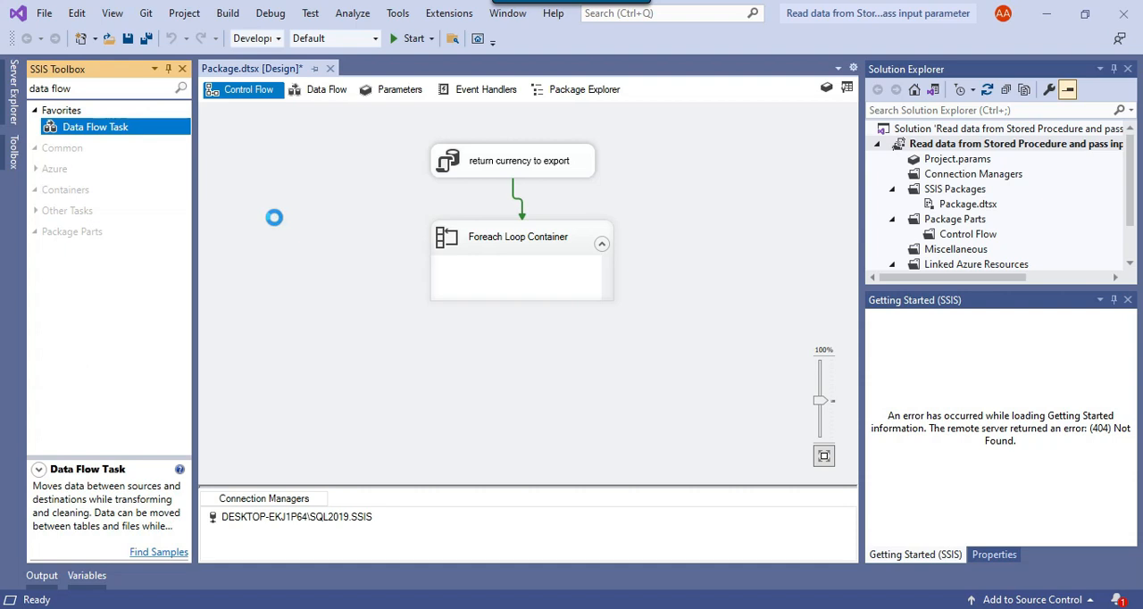
drag(287, 251, 470, 292)
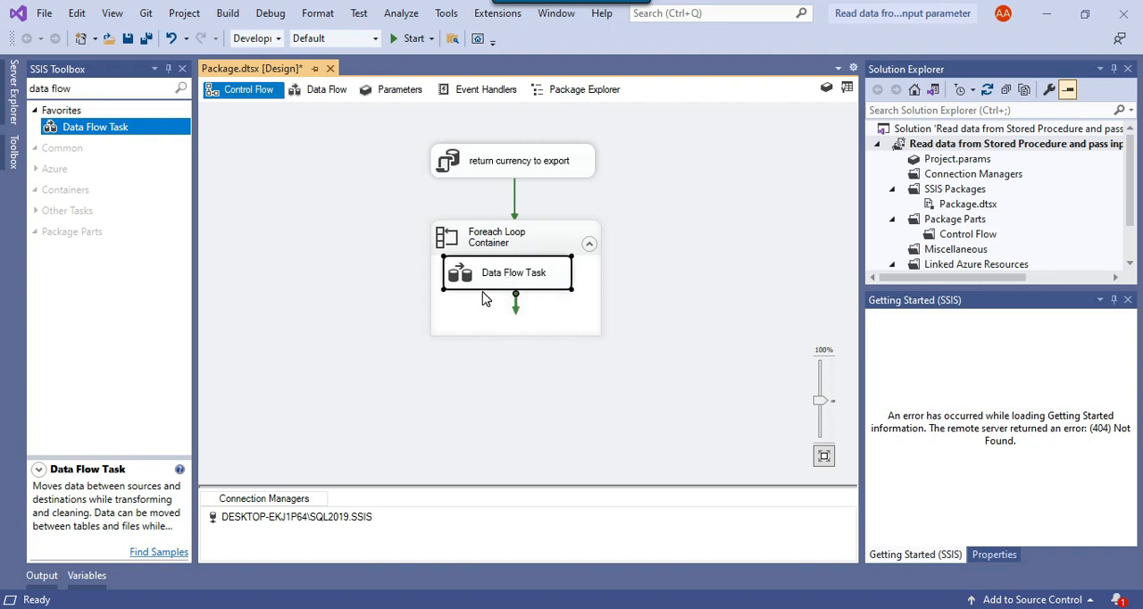
Open the Data Flow Task and add an OLE DB Source to it
double_click(474, 284)
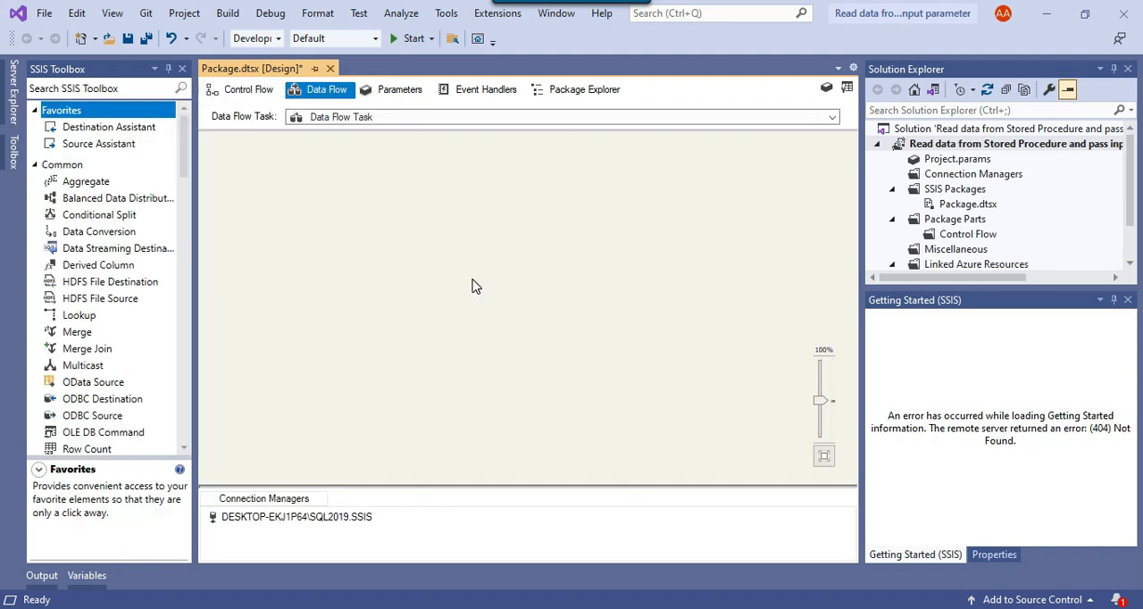
click(111, 89)
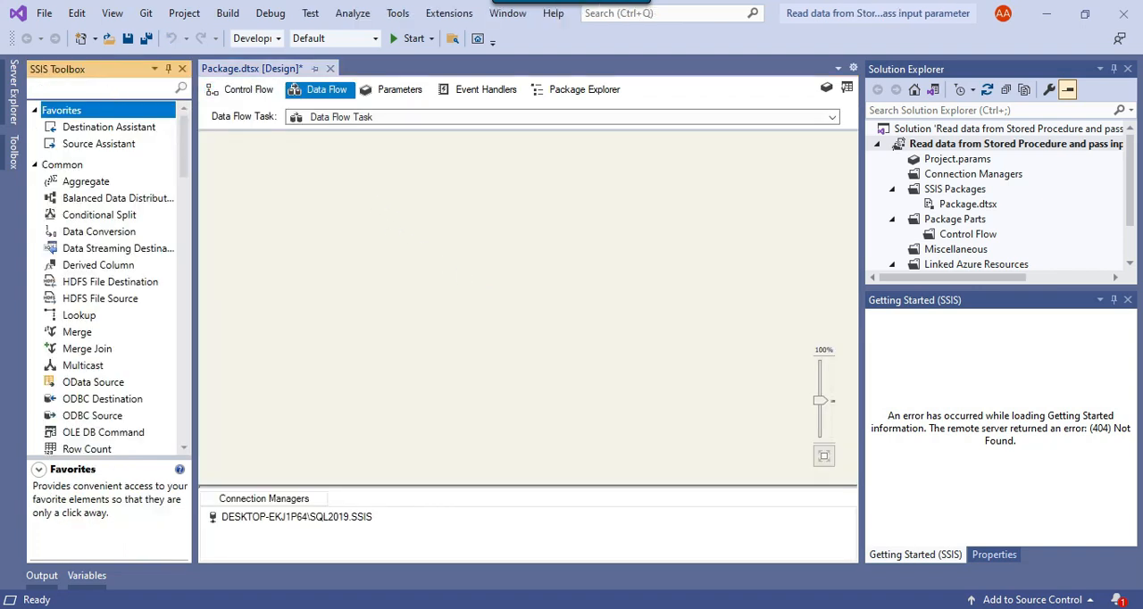
text(ole)
drag(125, 234, 423, 179)
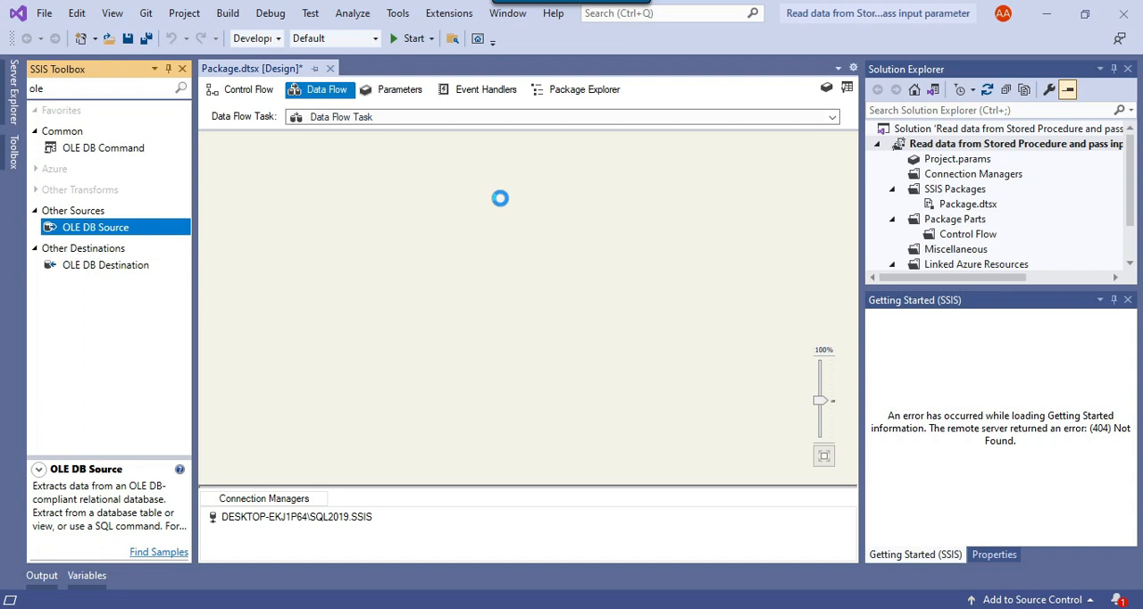
Edit the OLE DB Source and set its data access mode to SQL command
right_click(463, 185)
click(522, 198)
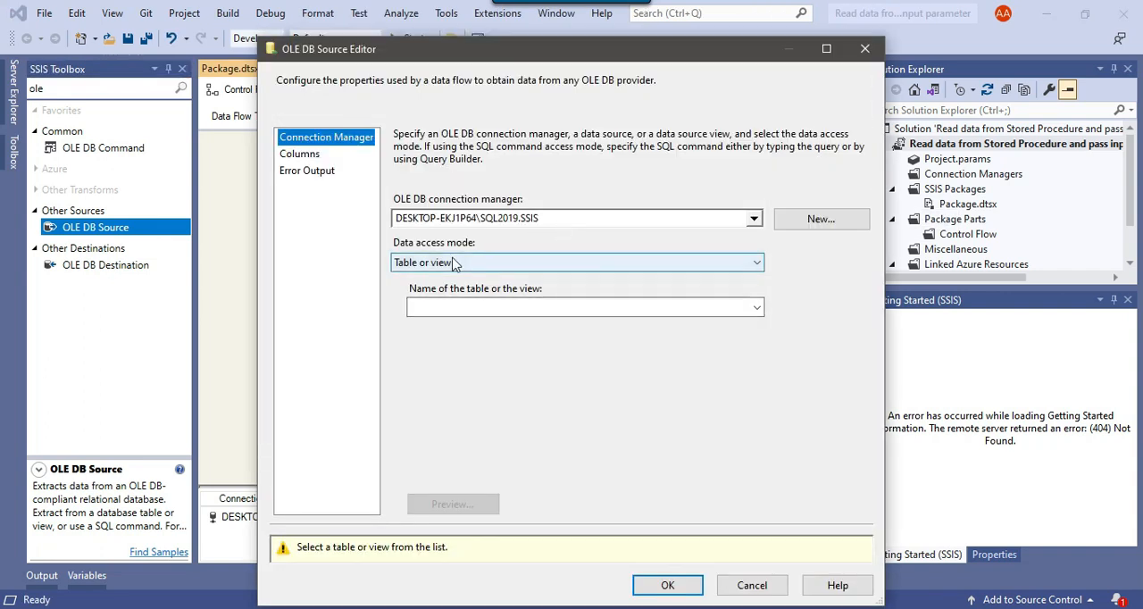
click(490, 264)
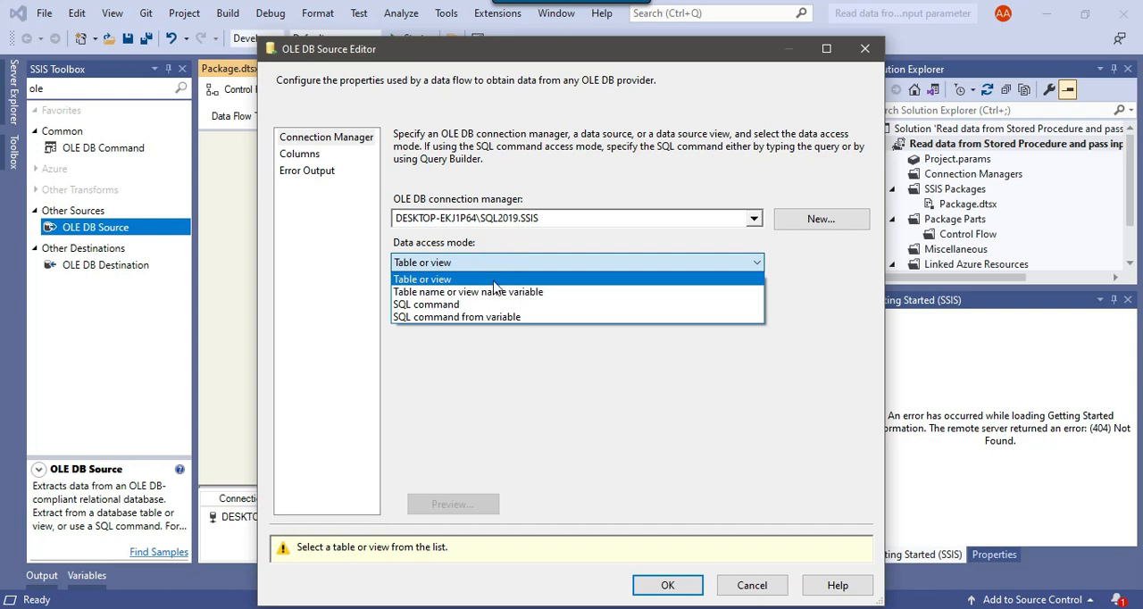
click(493, 304)
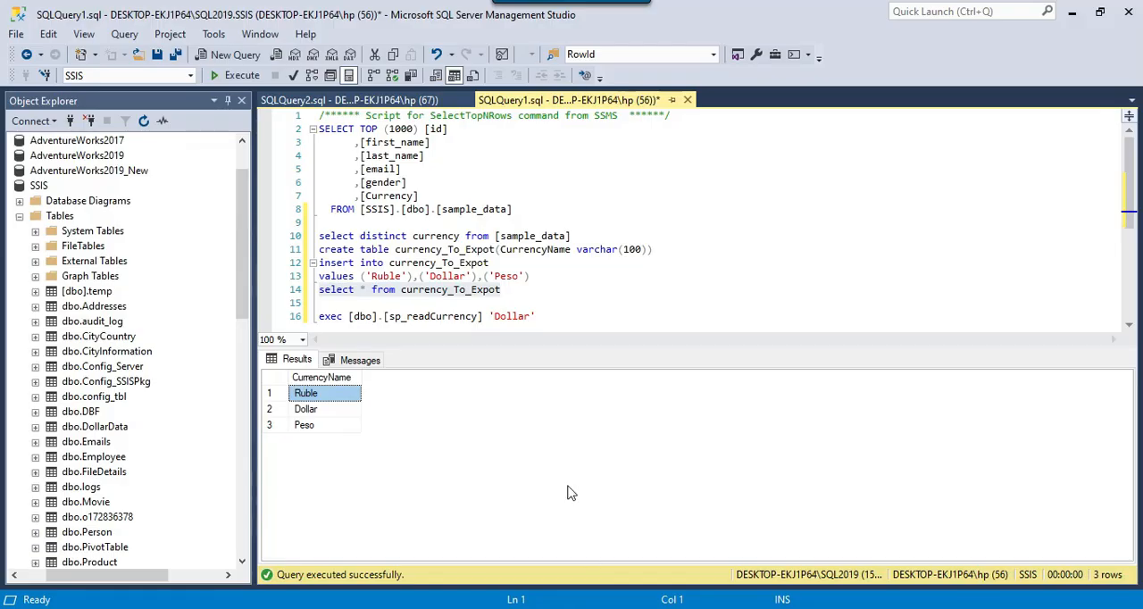
Copy the sp_readCurrency call from SQL Server Management Studio and enter "exec [dbo].[sp_readCurrency] ?" as the source's SQL command in Visual Studio
drag(541, 316, 315, 316)
key(ctrl+c)
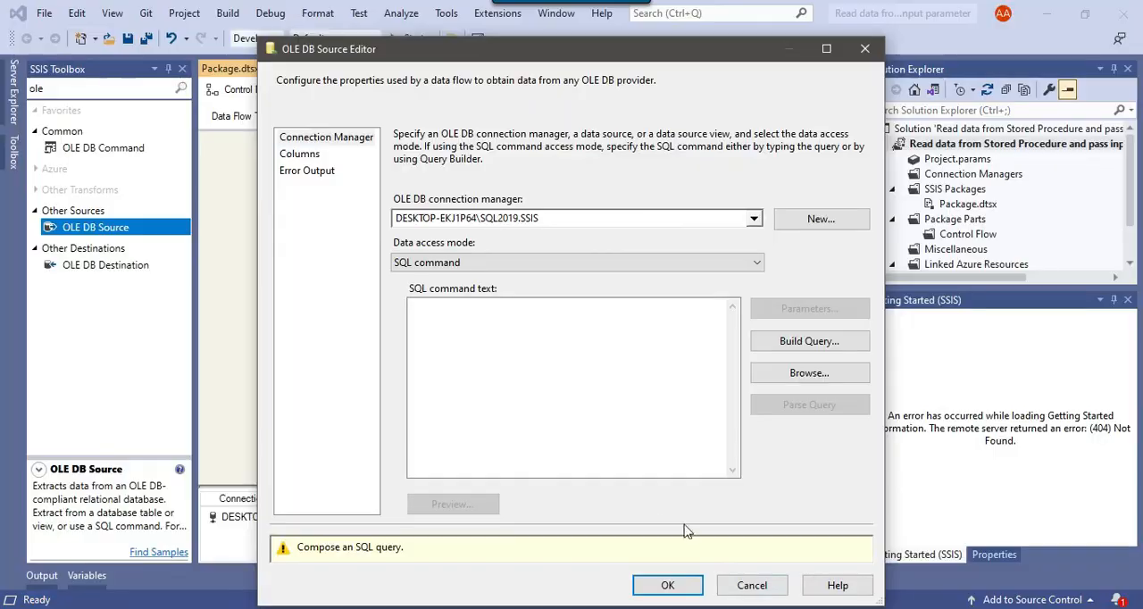
click(570, 362)
key(ctrl+v)
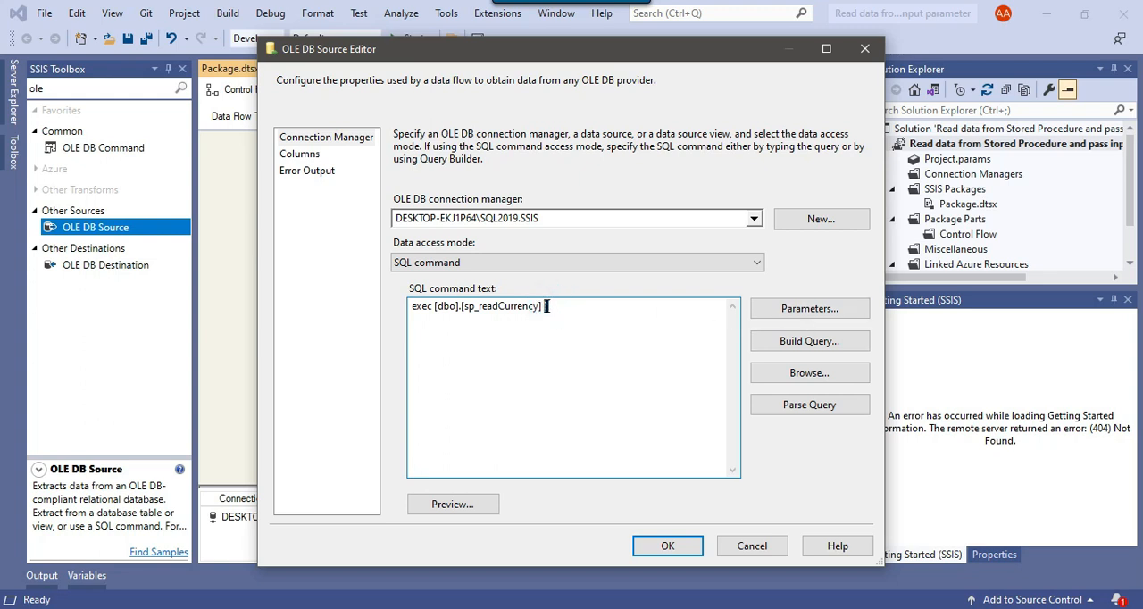
Map Parameter0 of the source's SQL command to the variable User::CurrencyName
click(813, 310)
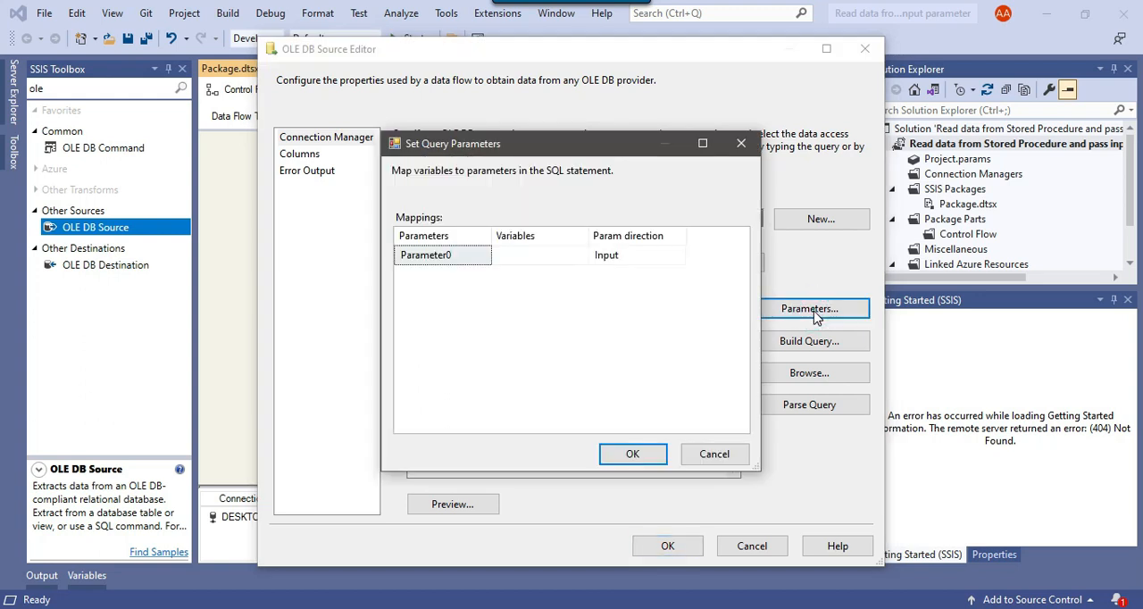
click(556, 254)
click(558, 256)
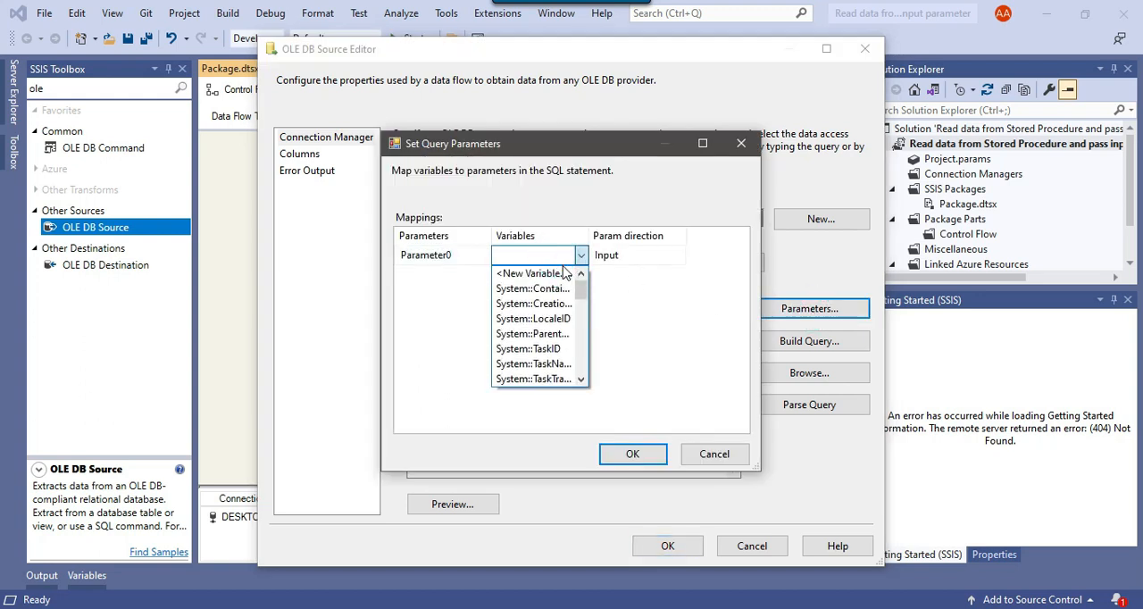
click(589, 235)
drag(590, 235, 662, 235)
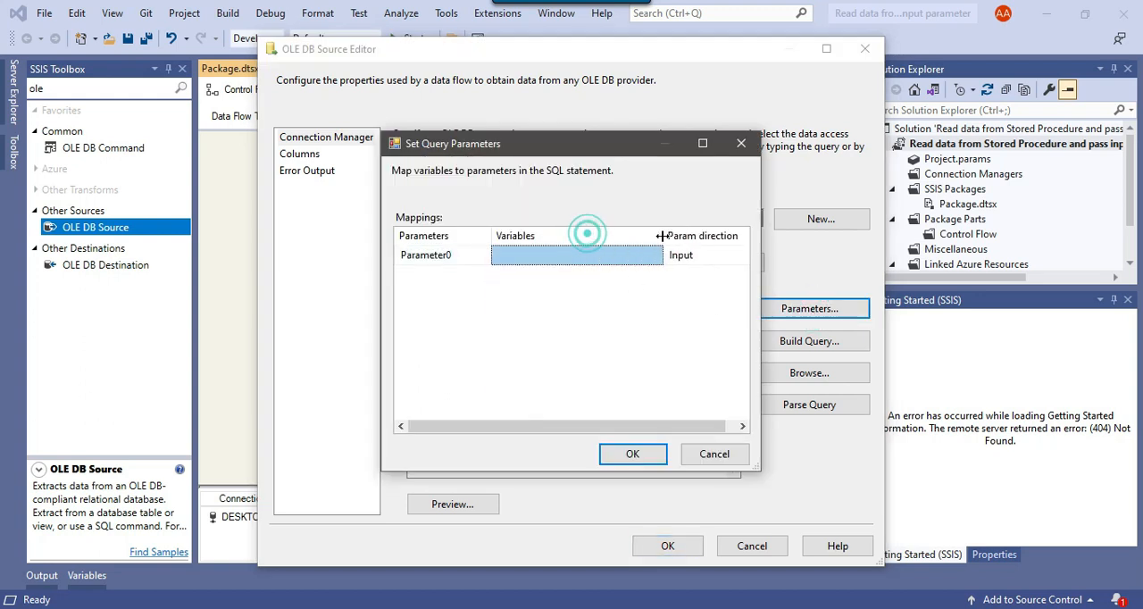
click(603, 257)
scroll(578, 333, down, 10)
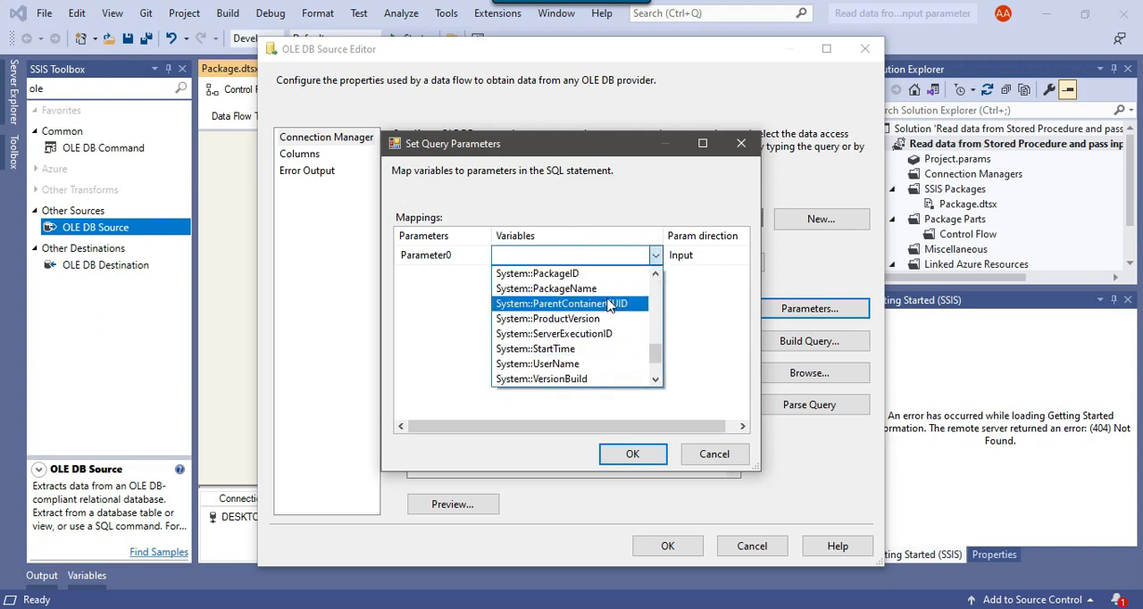
click(579, 319)
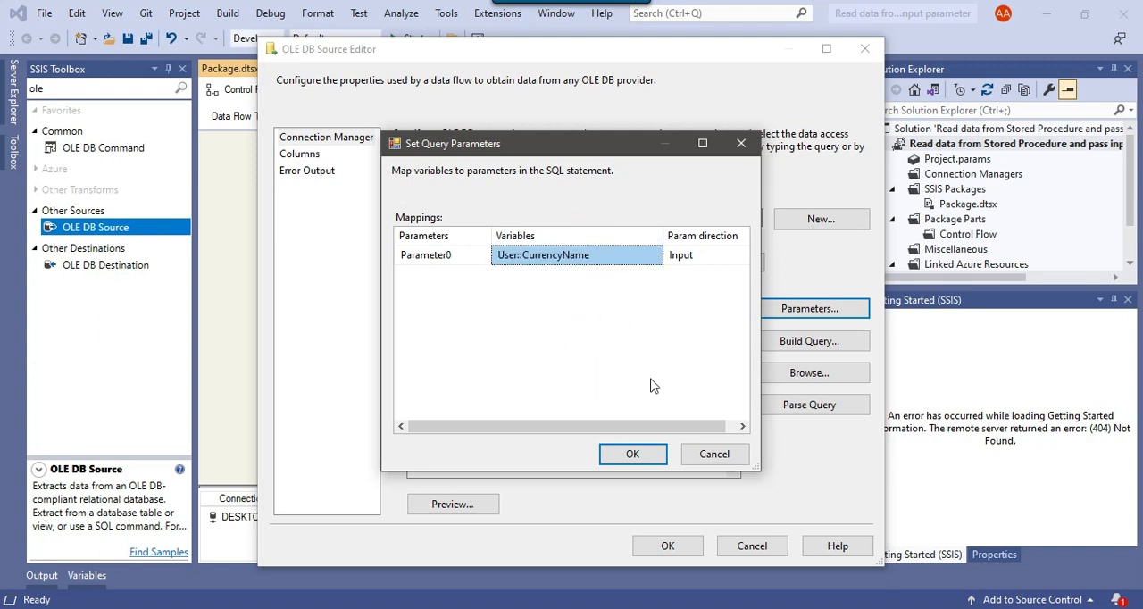
click(633, 454)
Check the output columns of the OLE DB Source and accept its settings
click(309, 158)
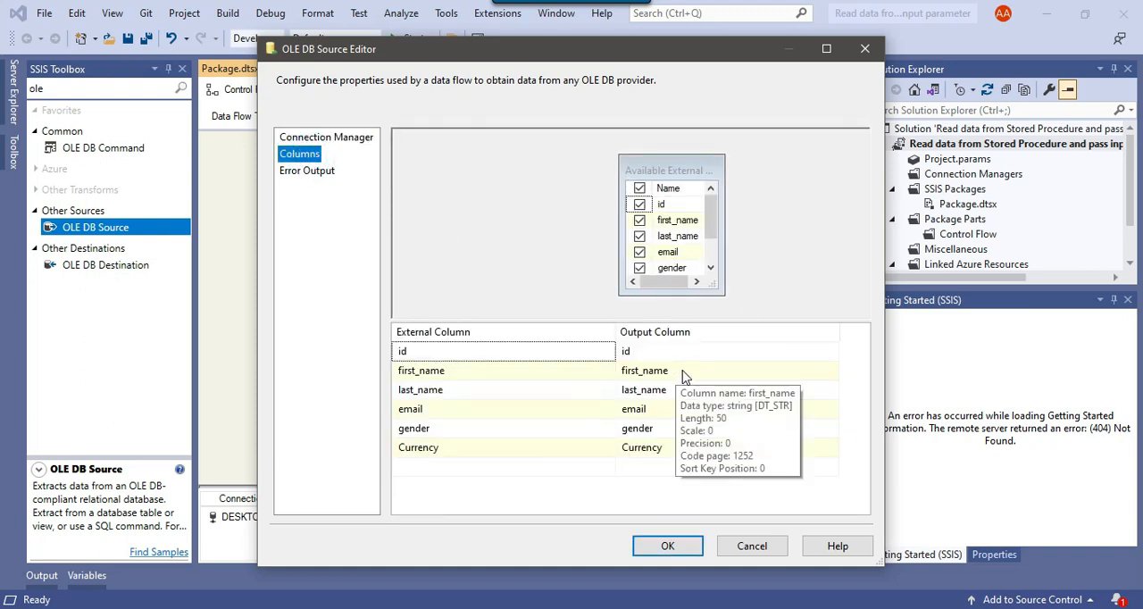
click(674, 551)
click(613, 358)
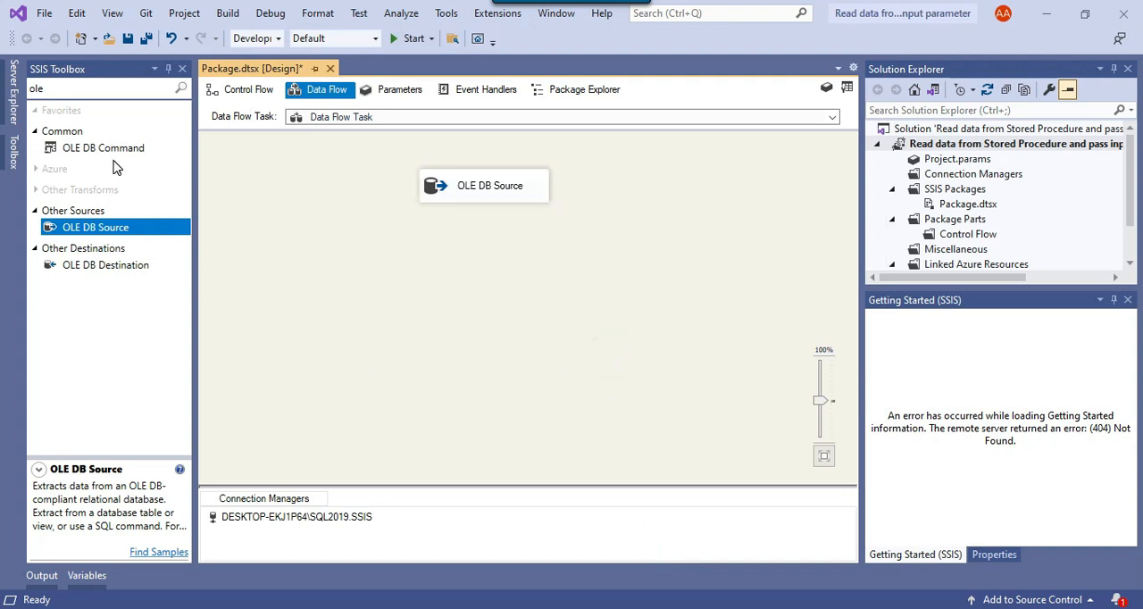
Find the Flat File Destination component, place it below the OLE DB Source, and connect the source's output to it
click(85, 92)
key(ctrl+a)
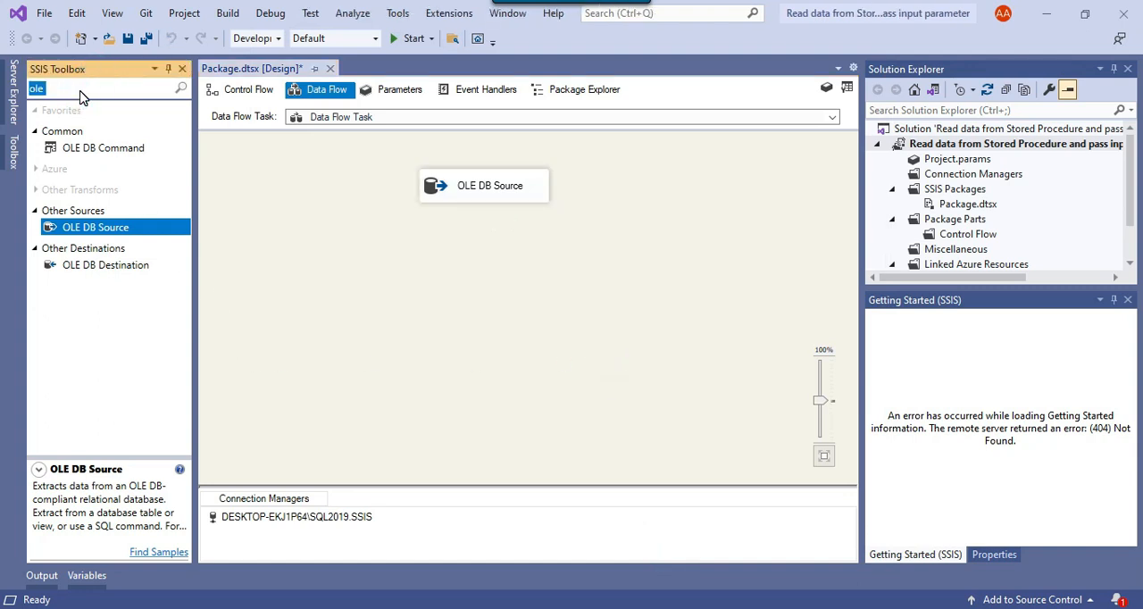
text(flat)
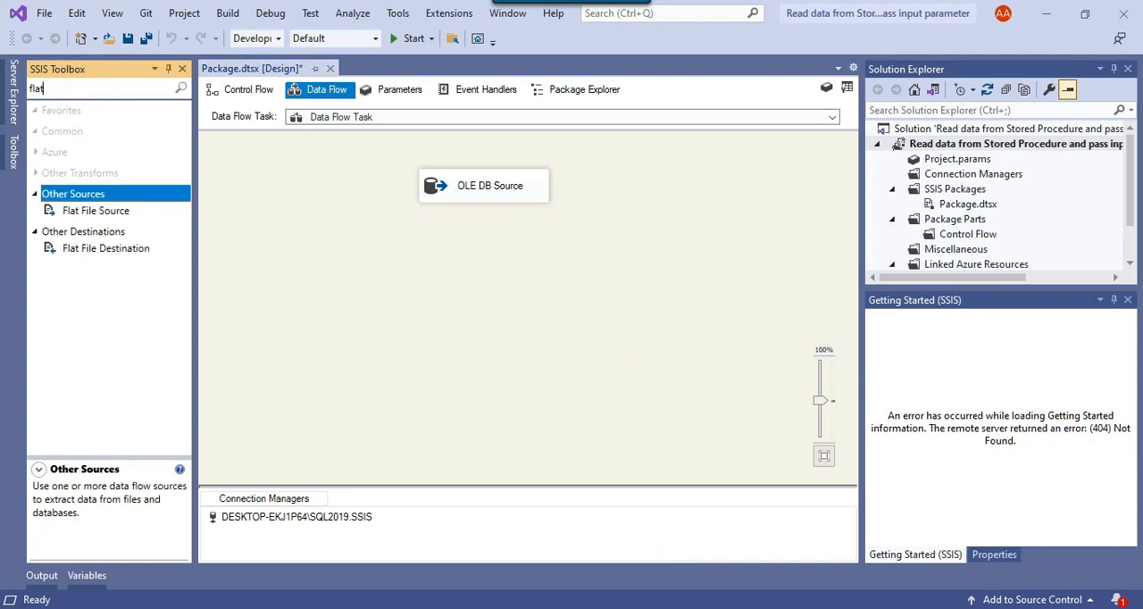
drag(72, 248, 390, 282)
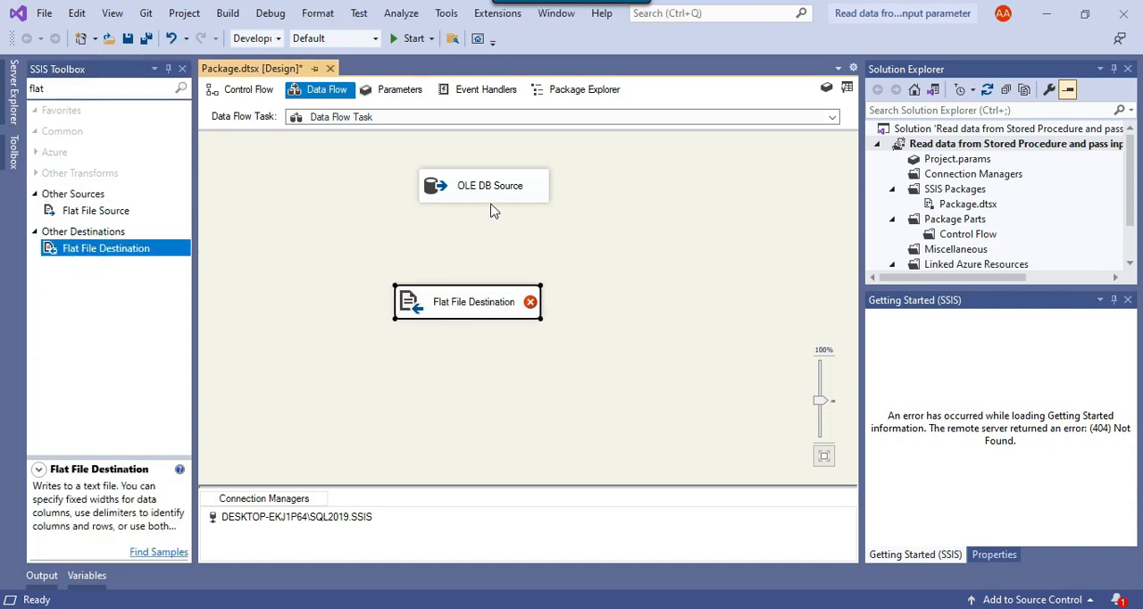
click(486, 184)
drag(492, 216, 471, 307)
Edit the Flat File Destination and start a new Delimited flat file connection manager named "flat file"
right_click(505, 313)
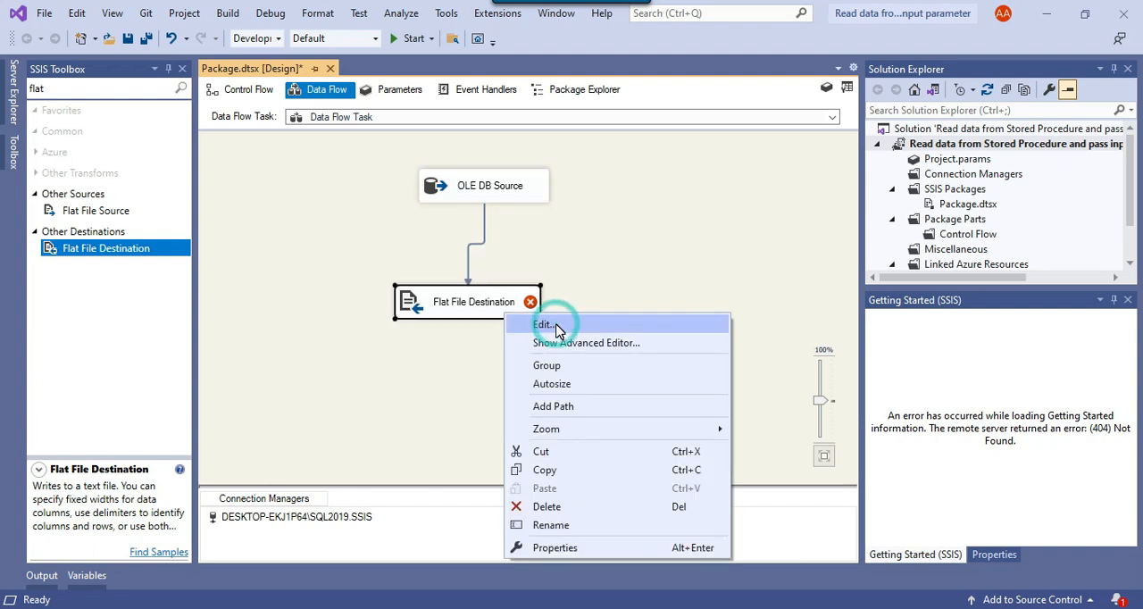
click(556, 326)
click(829, 167)
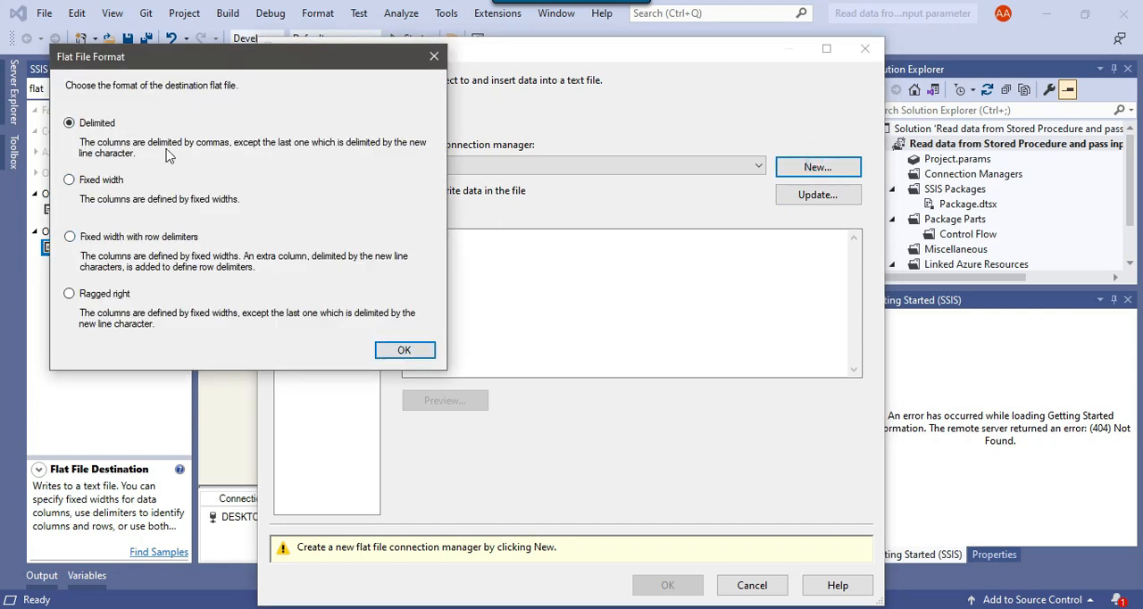
click(424, 354)
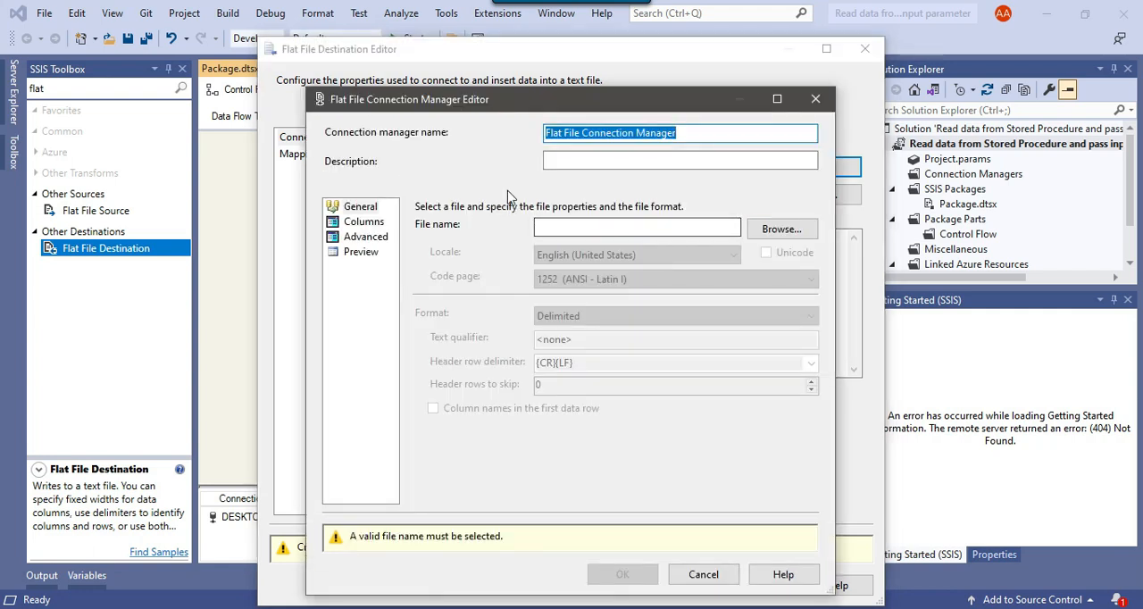
text(flat file)
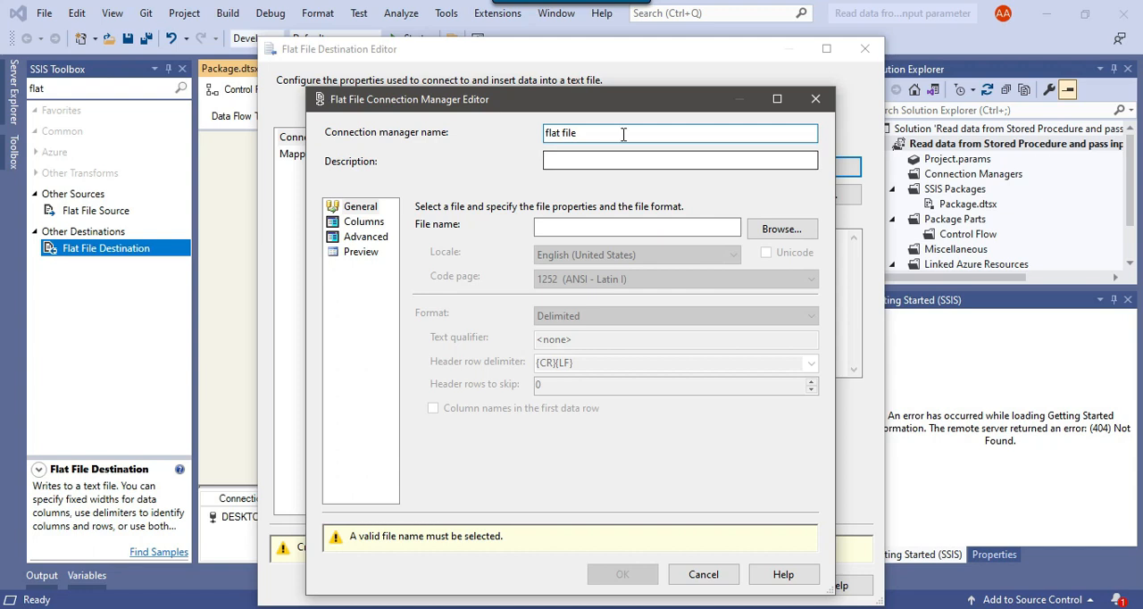
Browse to the D:\Files folder for the flat file connection's file
click(793, 230)
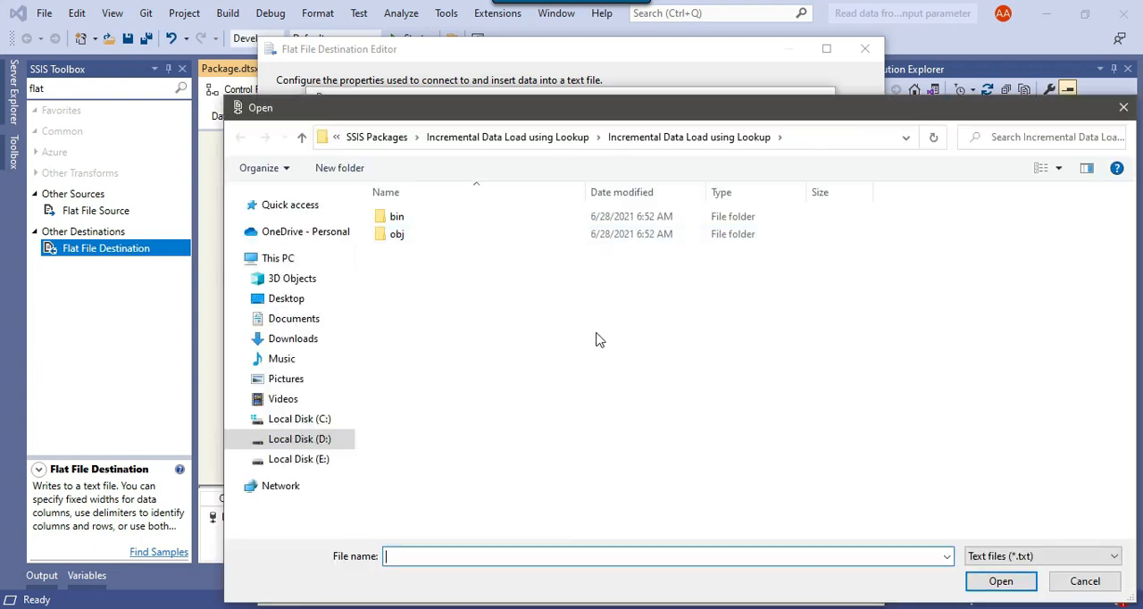
click(303, 440)
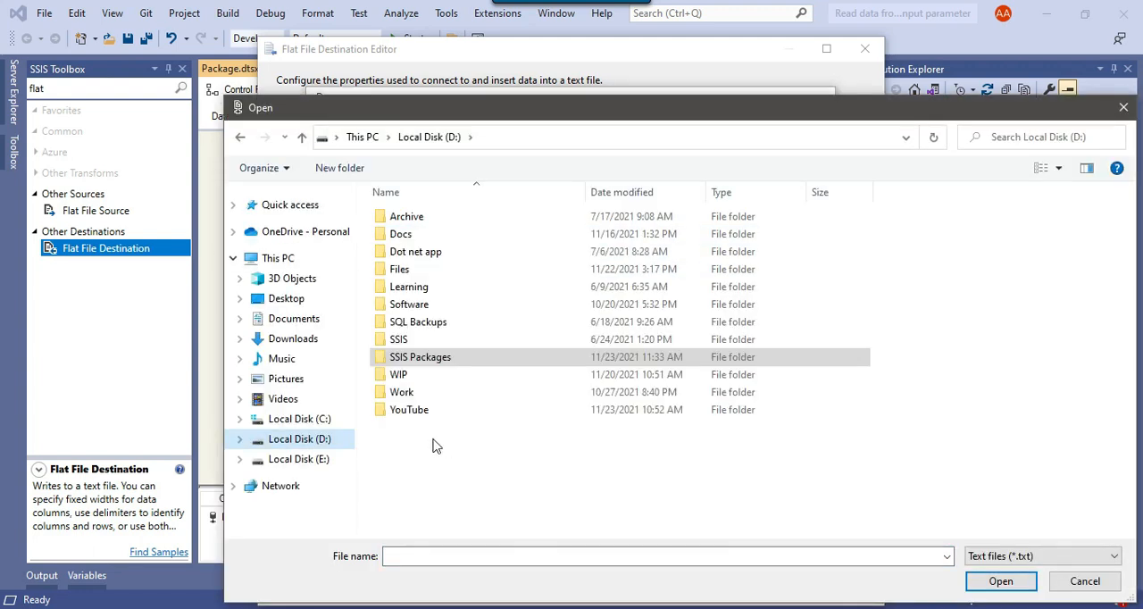
double_click(400, 269)
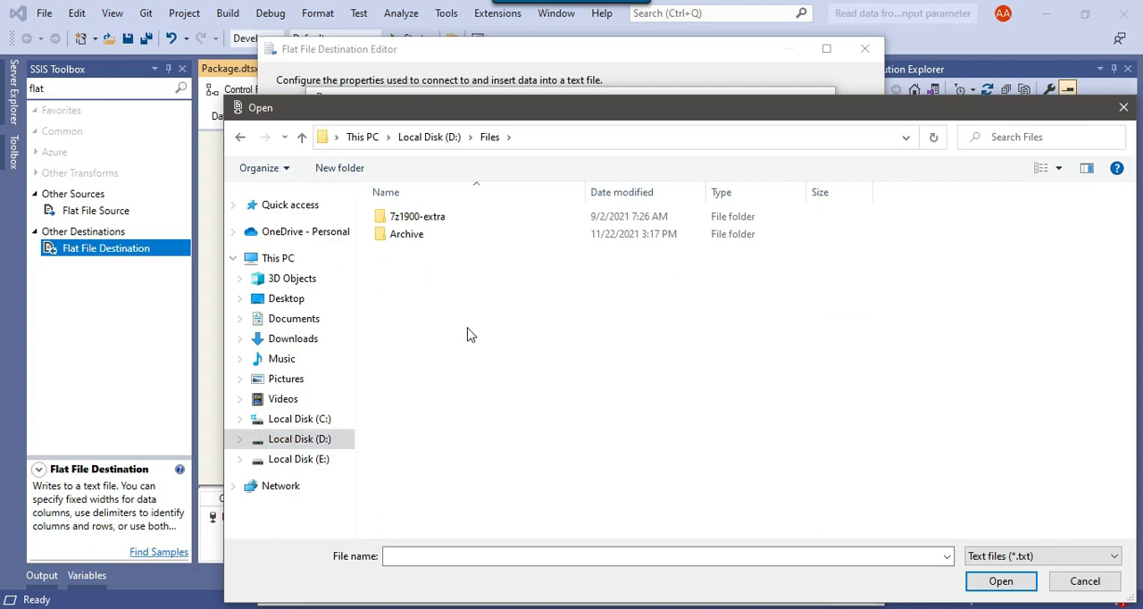
right_click(582, 460)
click(516, 465)
Switch to File Explorer and create an empty file named Ripple.CSV in the D:\Files folder
click(586, 137)
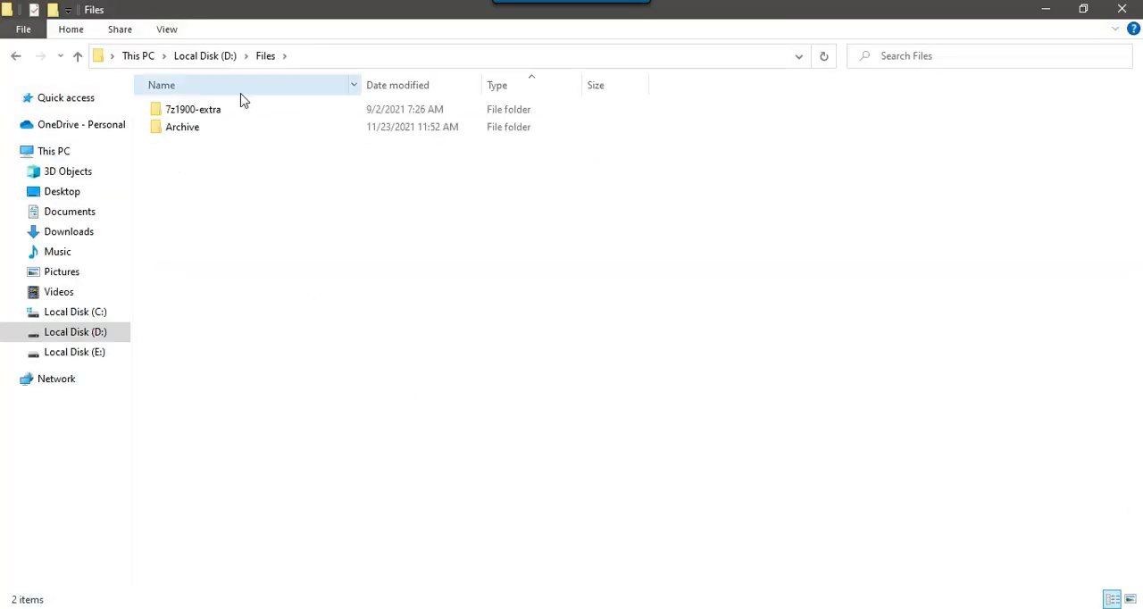
right_click(329, 382)
mouse_move(408, 330)
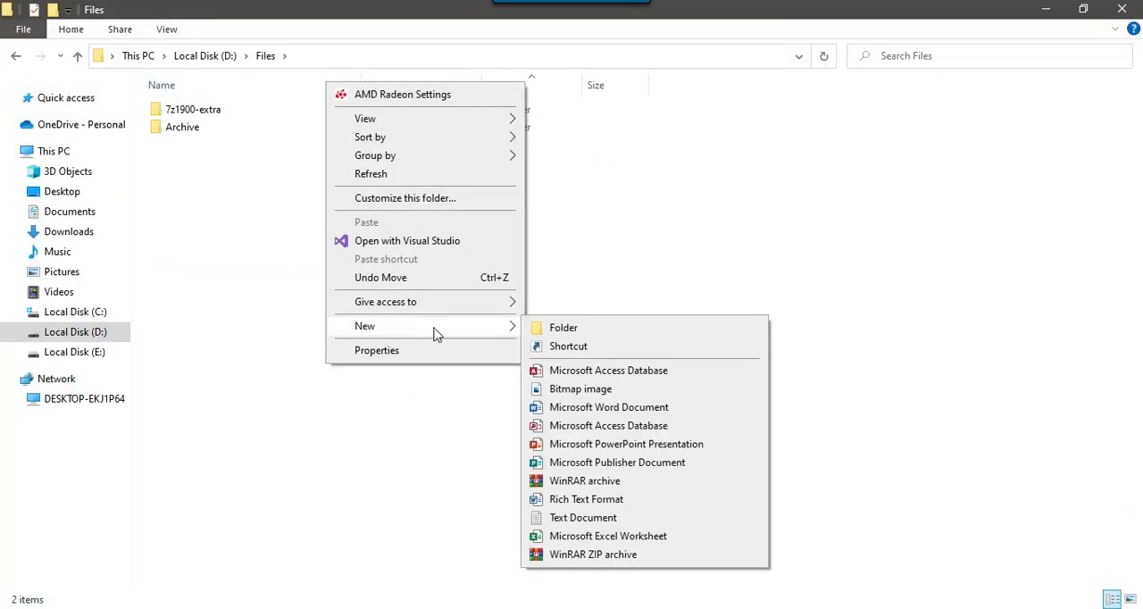
click(586, 518)
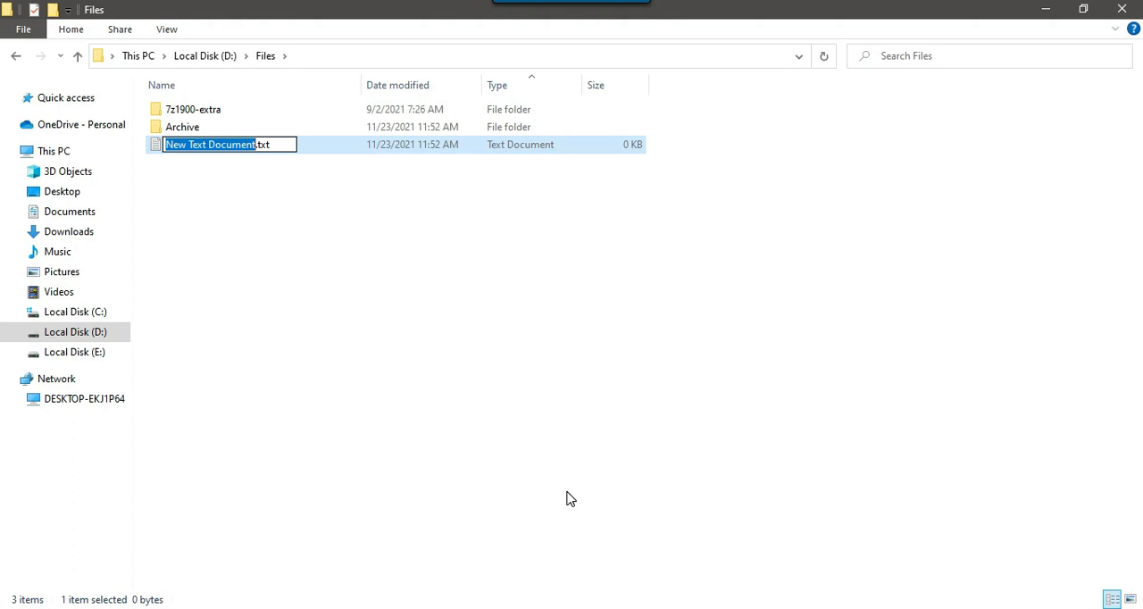
text(Ri)
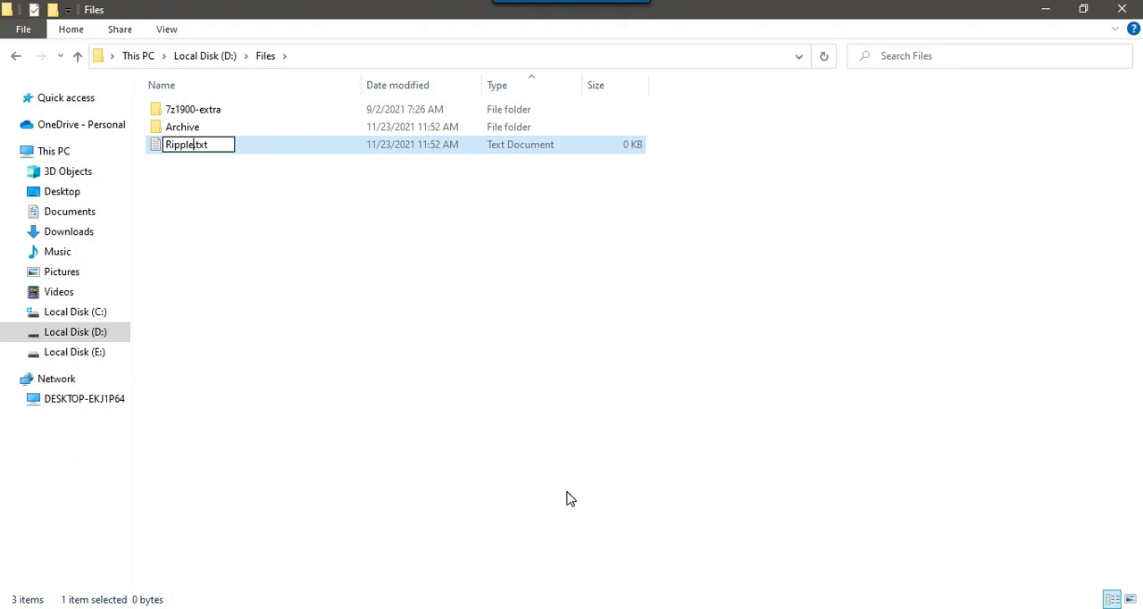
text(pple.CSV)
key(Return)
key(Return)
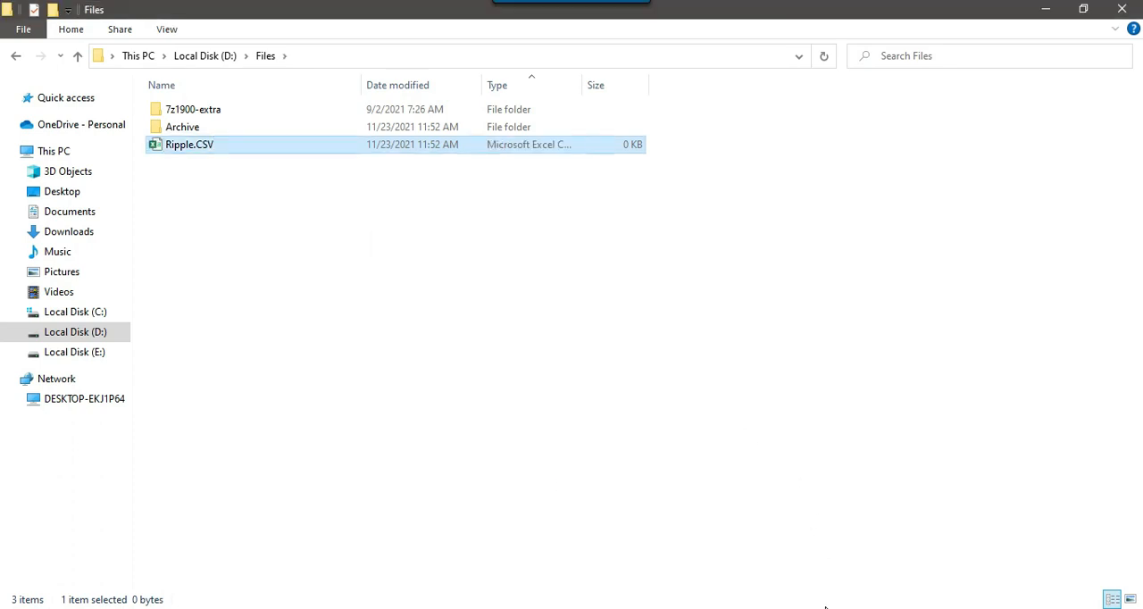
Back in Visual Studio, choose the CSV file Ripple.CSV for the connection and enable column names in the first data row
click(825, 608)
click(1041, 555)
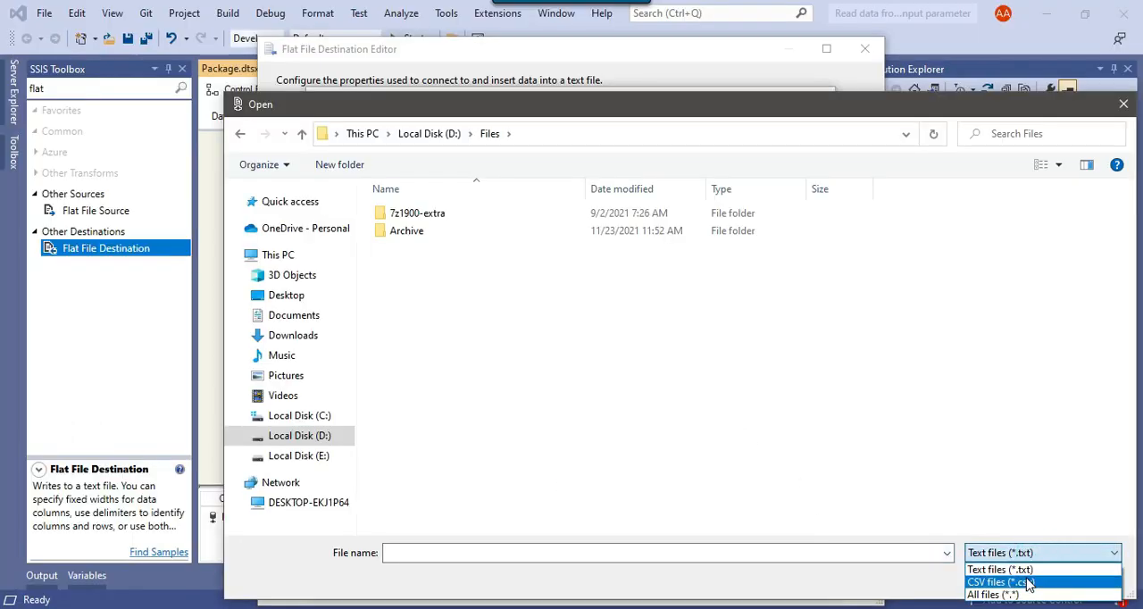
click(1030, 582)
click(415, 252)
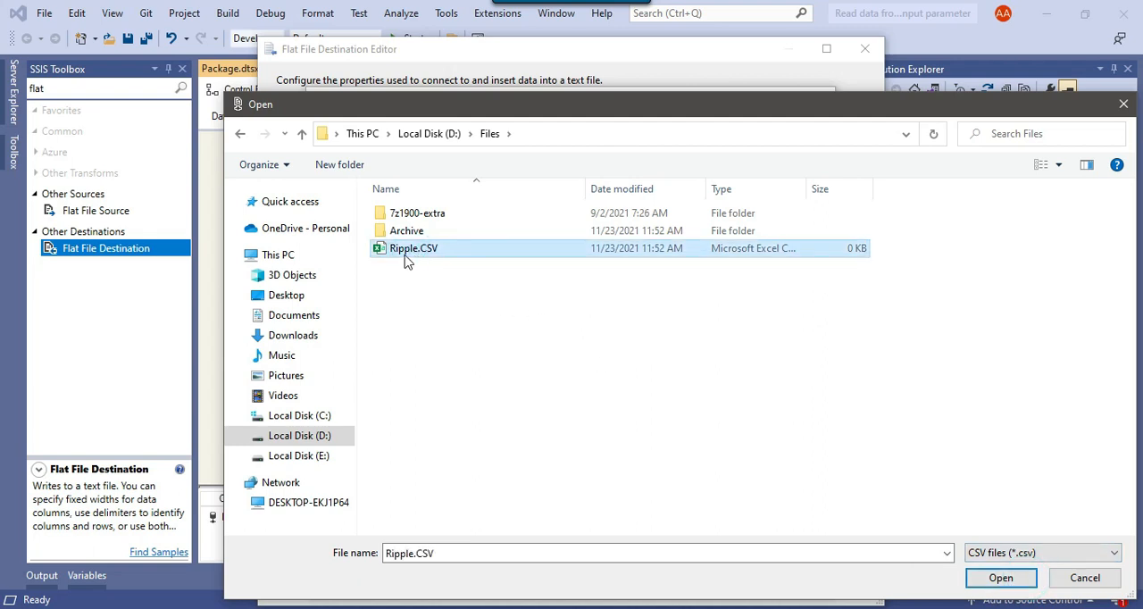
click(1012, 579)
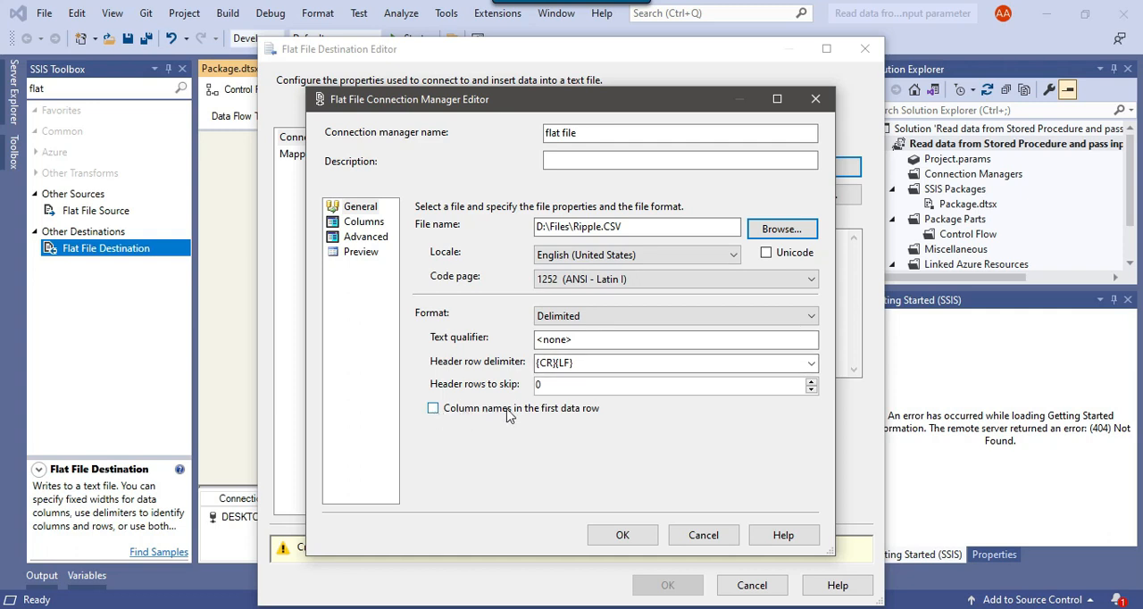
click(433, 410)
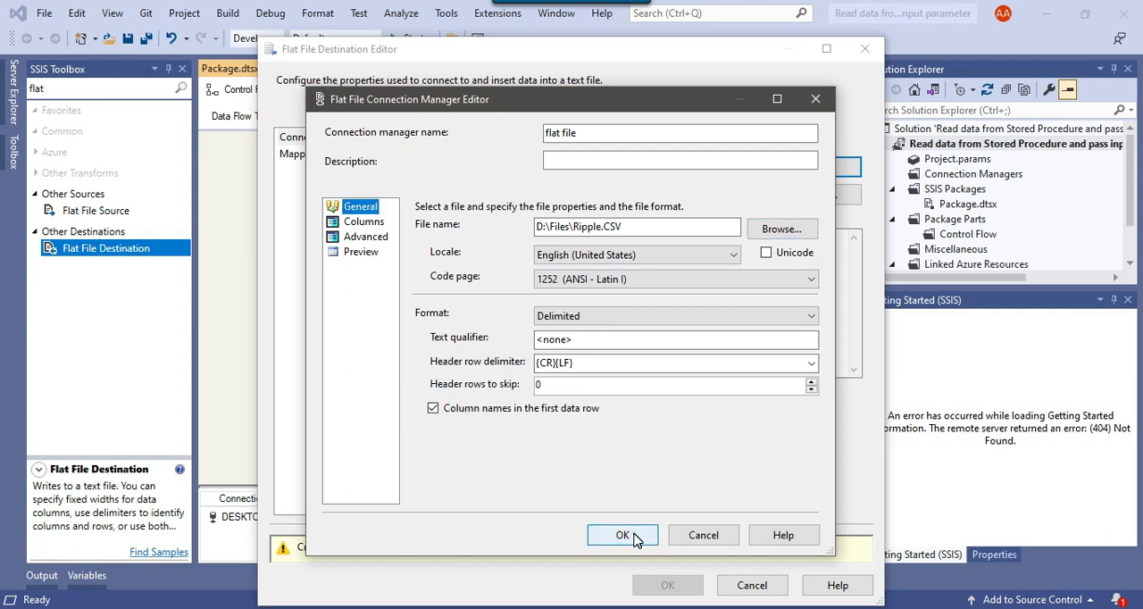
click(632, 534)
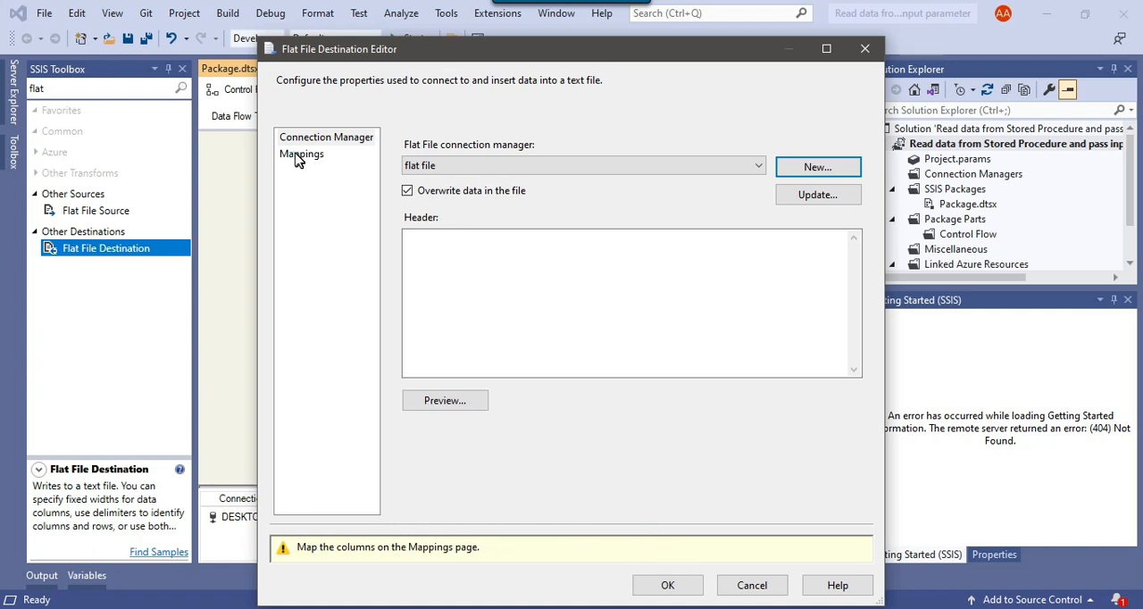
Map the input columns to the destination columns and accept the Flat File Destination settings
click(300, 155)
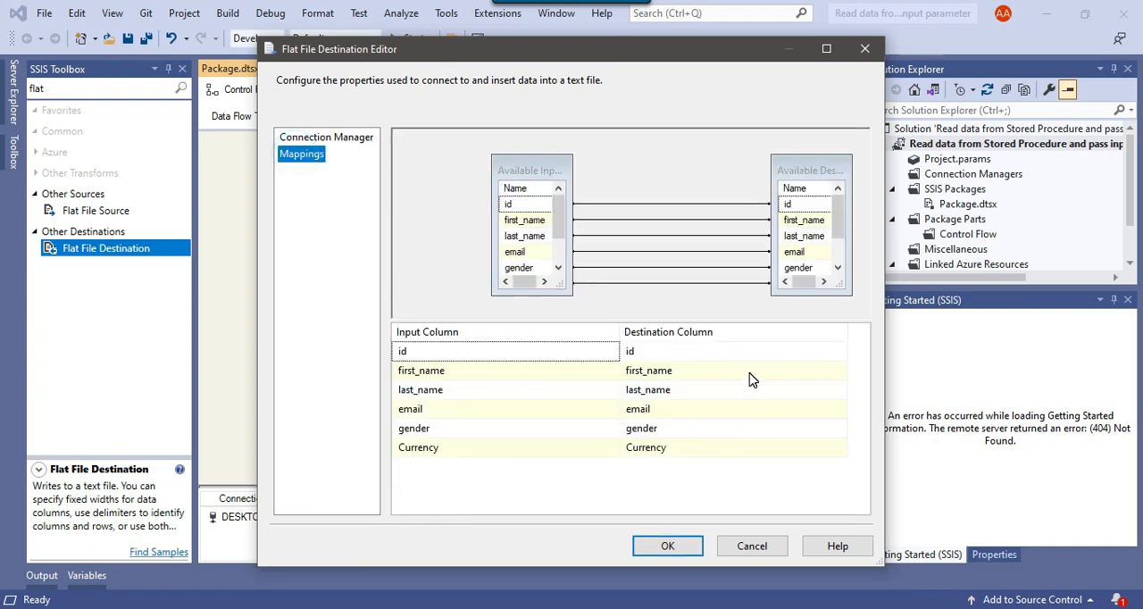
click(678, 543)
click(554, 423)
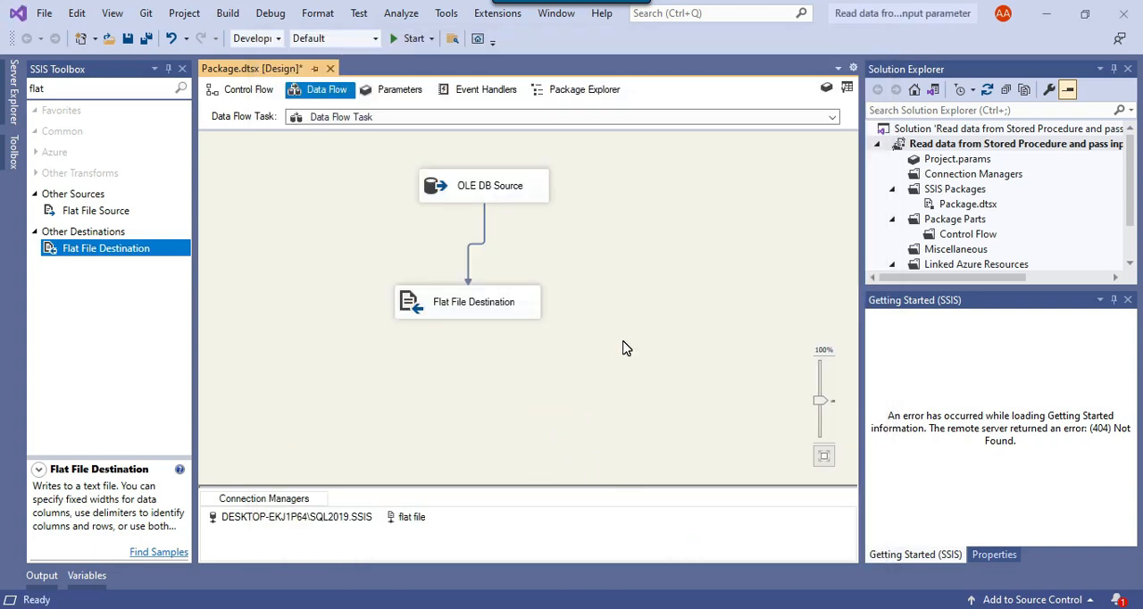
Open the property expressions of the flat file connection manager and add the ConnectionString property
click(415, 526)
right_click(427, 525)
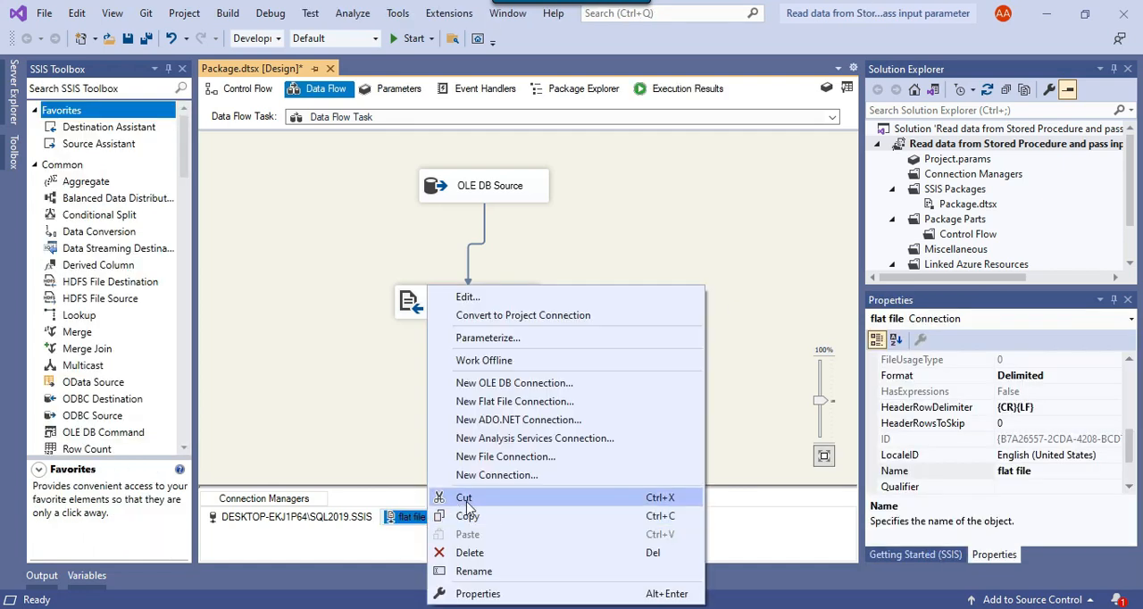
click(508, 592)
scroll(962, 454, up, 1)
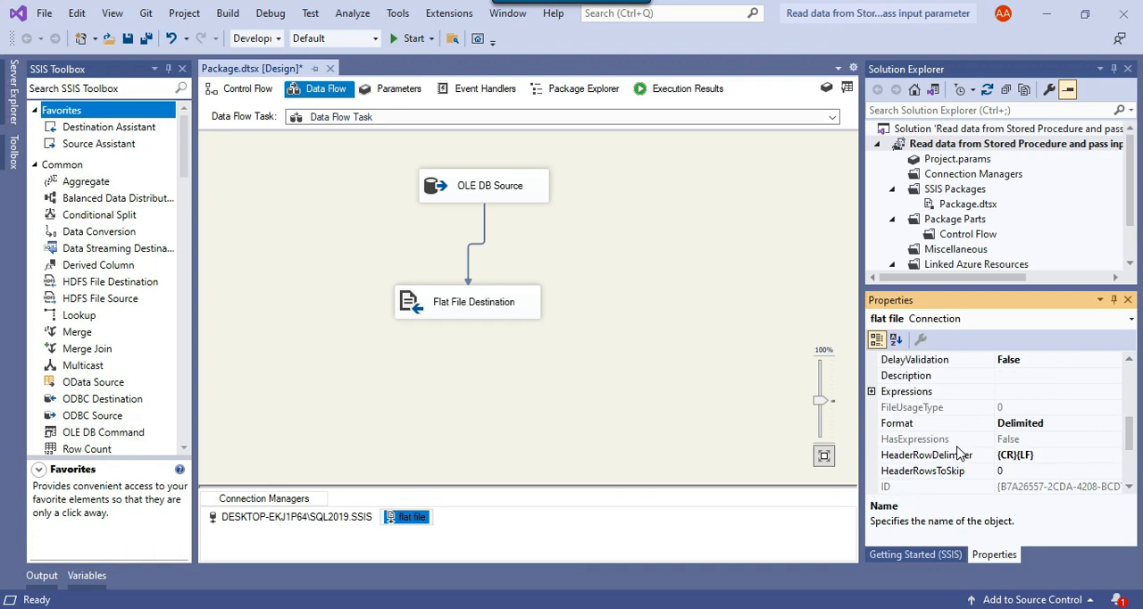
click(876, 393)
click(1115, 392)
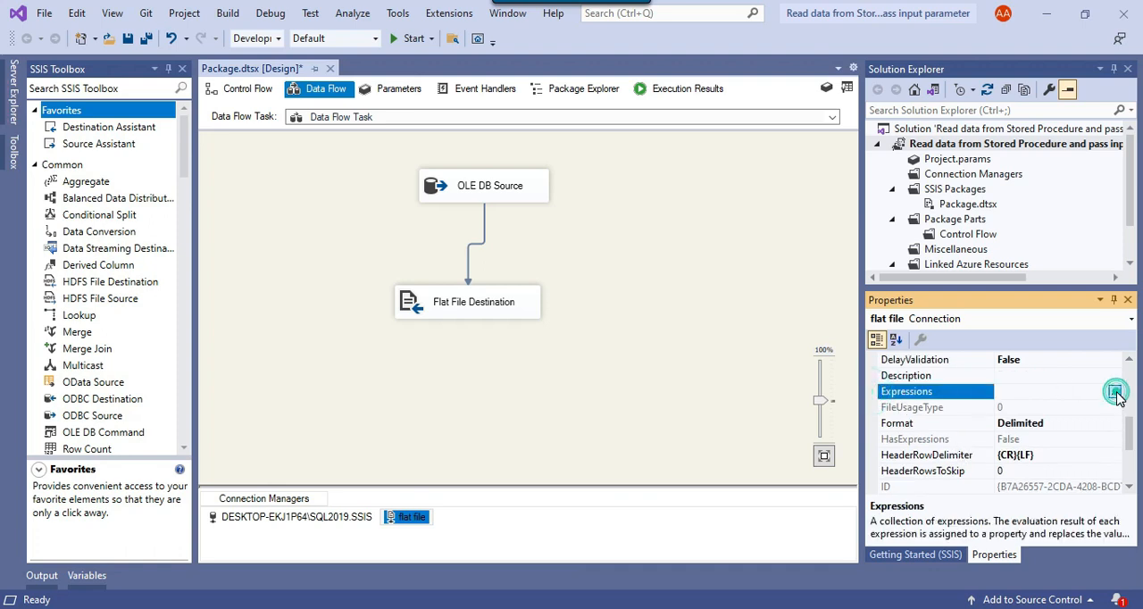
click(510, 235)
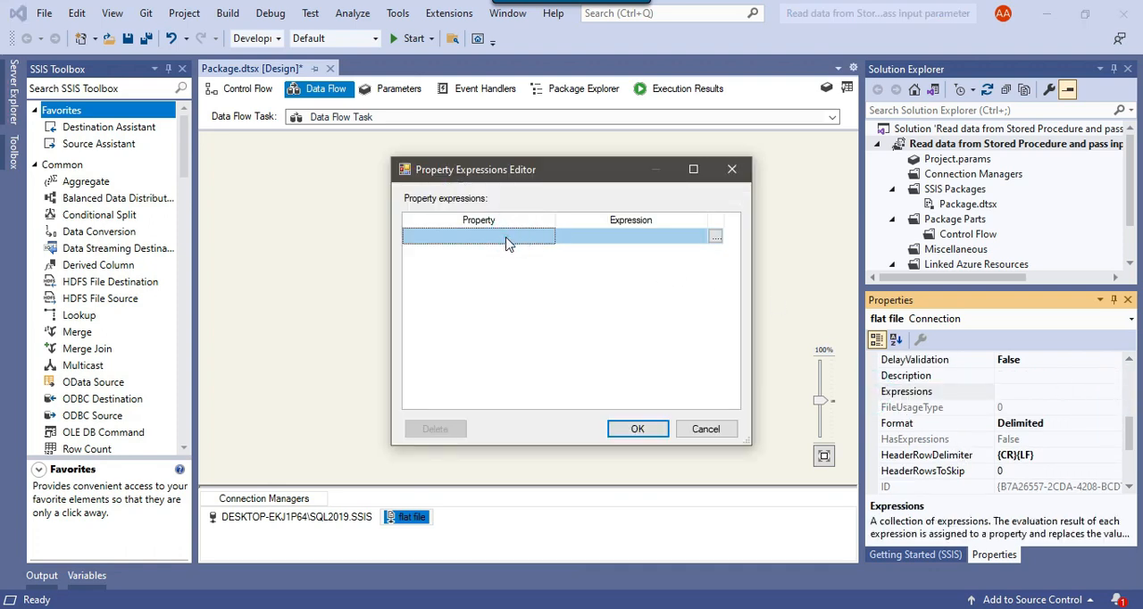
click(508, 237)
click(465, 304)
Build the ConnectionString expression from the User::ExportDirectory variable and evaluate it
click(668, 236)
click(715, 236)
drag(246, 68, 437, 77)
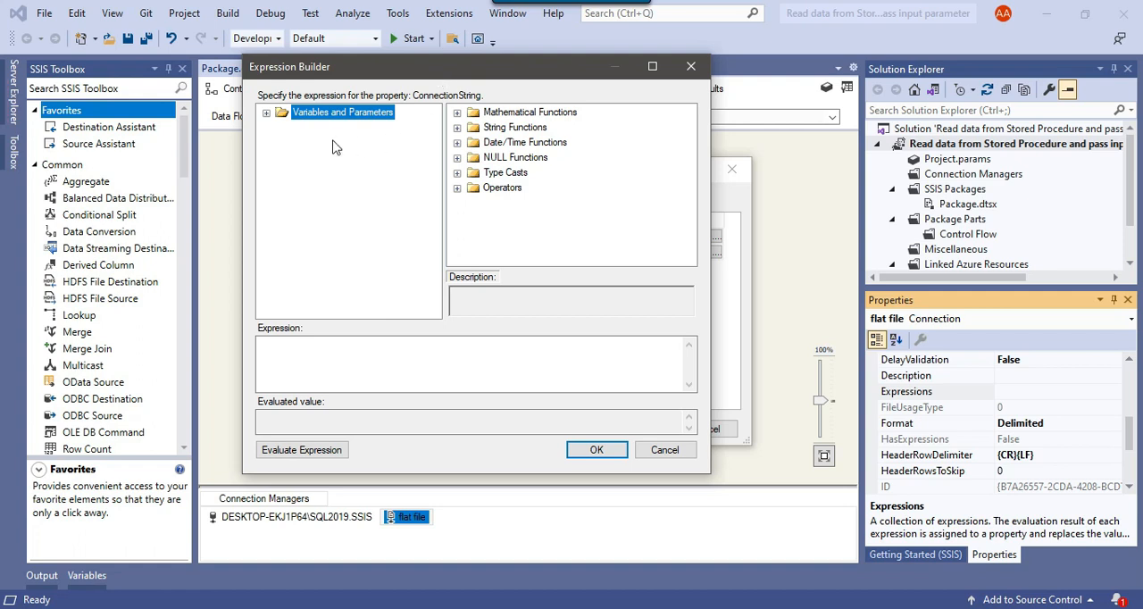
click(267, 114)
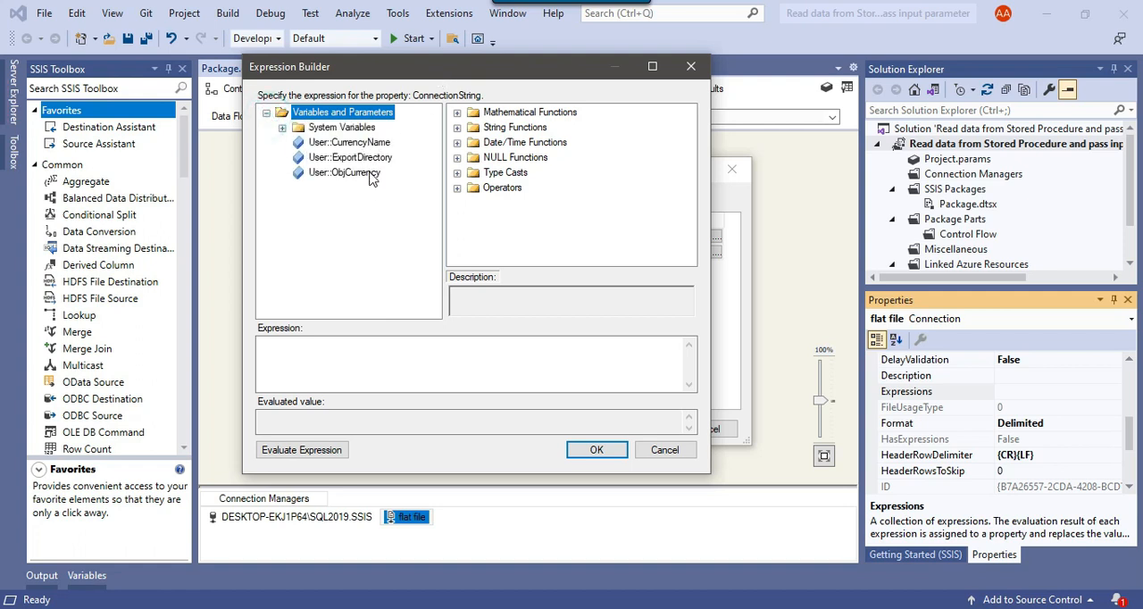
drag(373, 161, 368, 393)
click(420, 355)
click(293, 452)
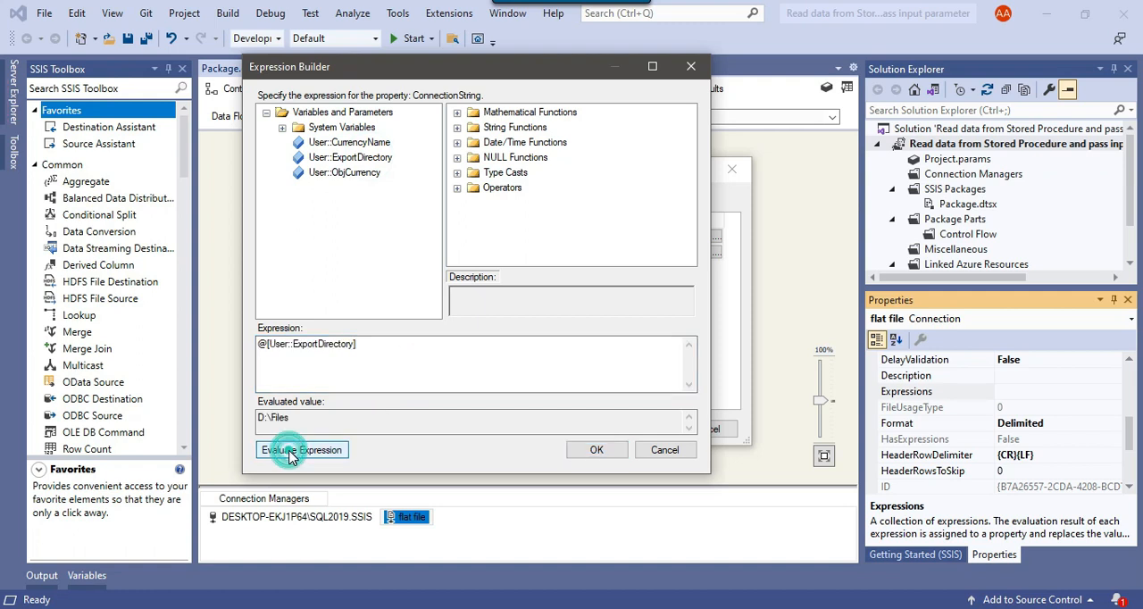
Append "\\" and the User::CurrencyName variable to the ConnectionString expression and evaluate it
click(296, 418)
mouse_move(296, 417)
mouse_down()
mouse_move(259, 420)
mouse_move(290, 417)
mouse_up()
click(264, 418)
click(317, 417)
click(403, 350)
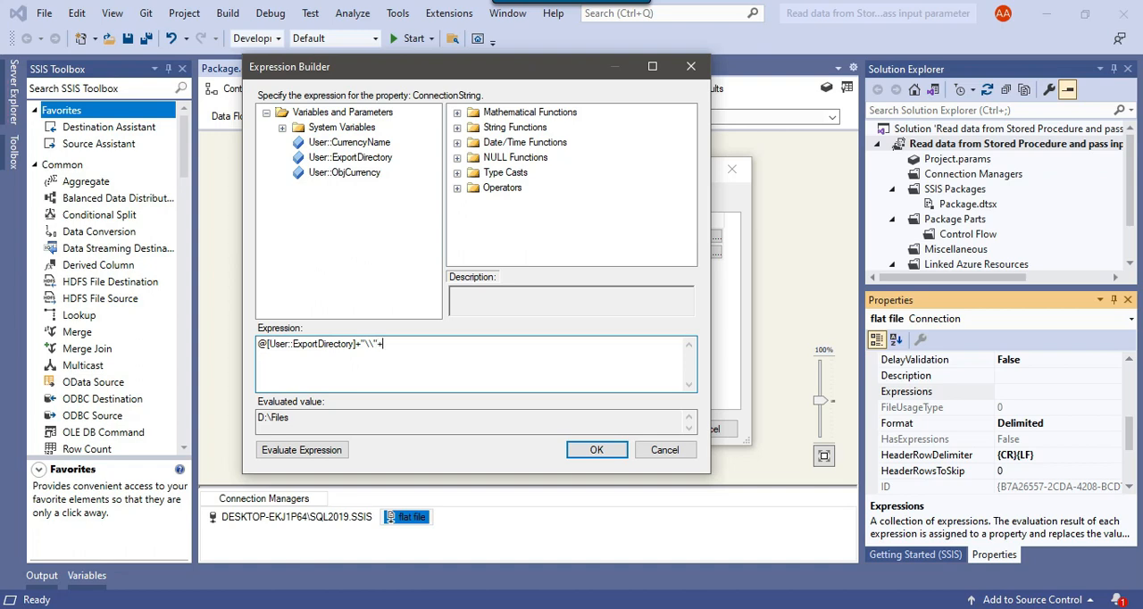
text("+)
drag(366, 147, 455, 373)
click(330, 453)
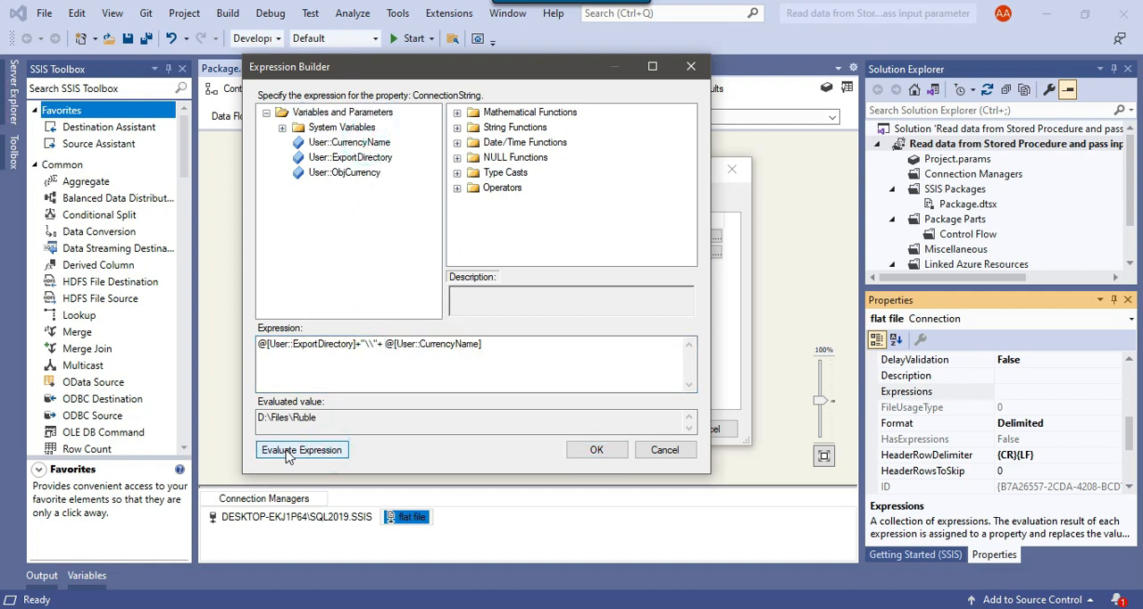
Append ".CSV" to the end of the ConnectionString expression and evaluate it
click(259, 417)
click(486, 346)
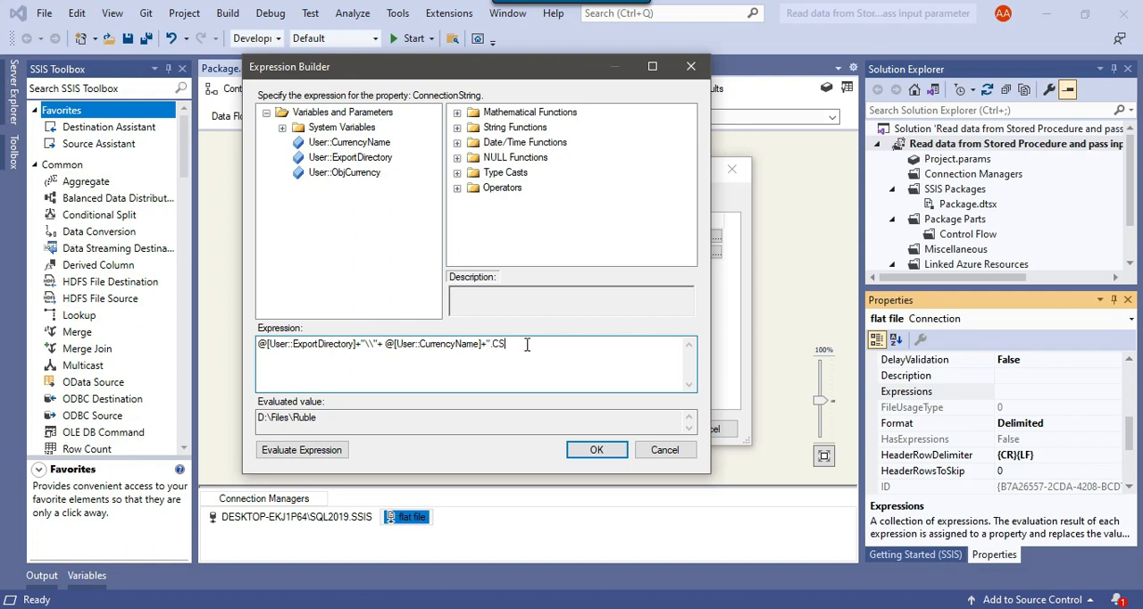
click(287, 451)
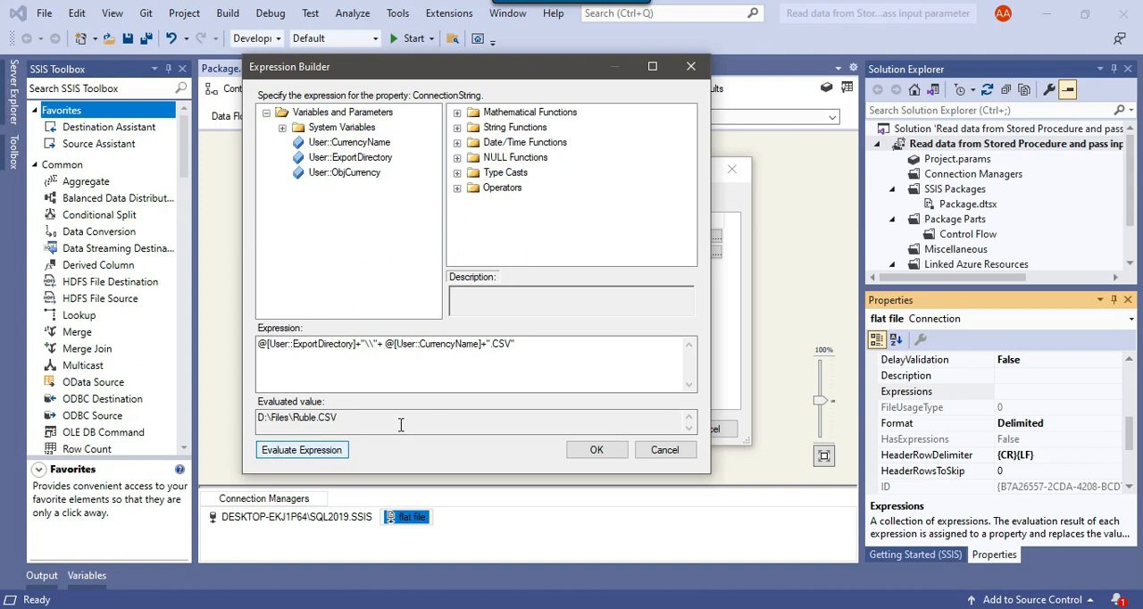
Compare each part of the ConnectionString expression with the evaluated file path and with the currency names in SQL Server Management Studio
drag(544, 346, 243, 344)
click(352, 369)
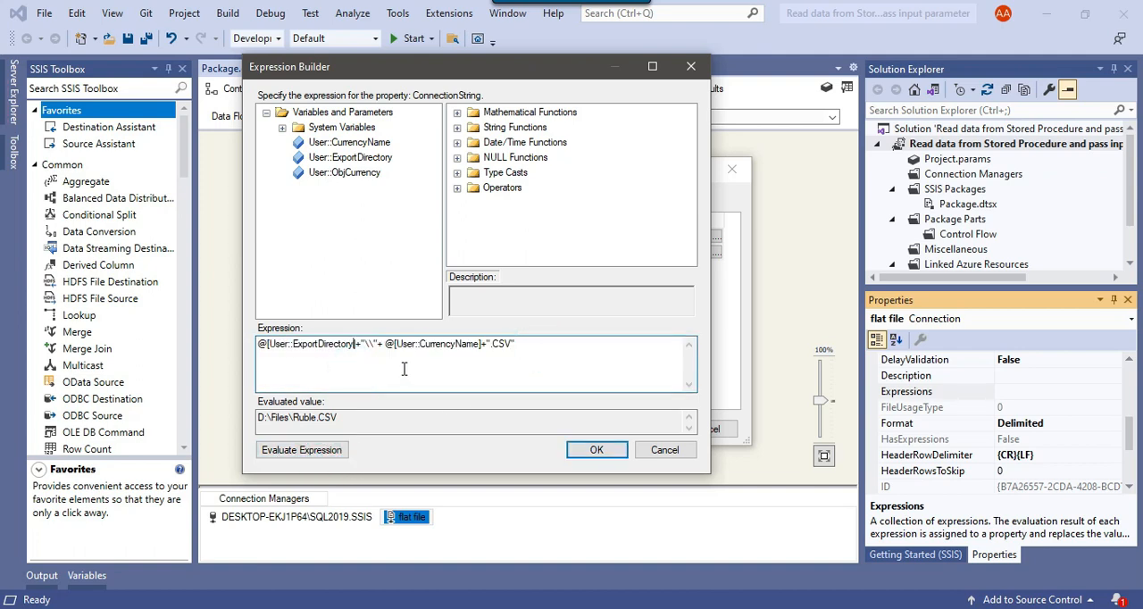
click(355, 421)
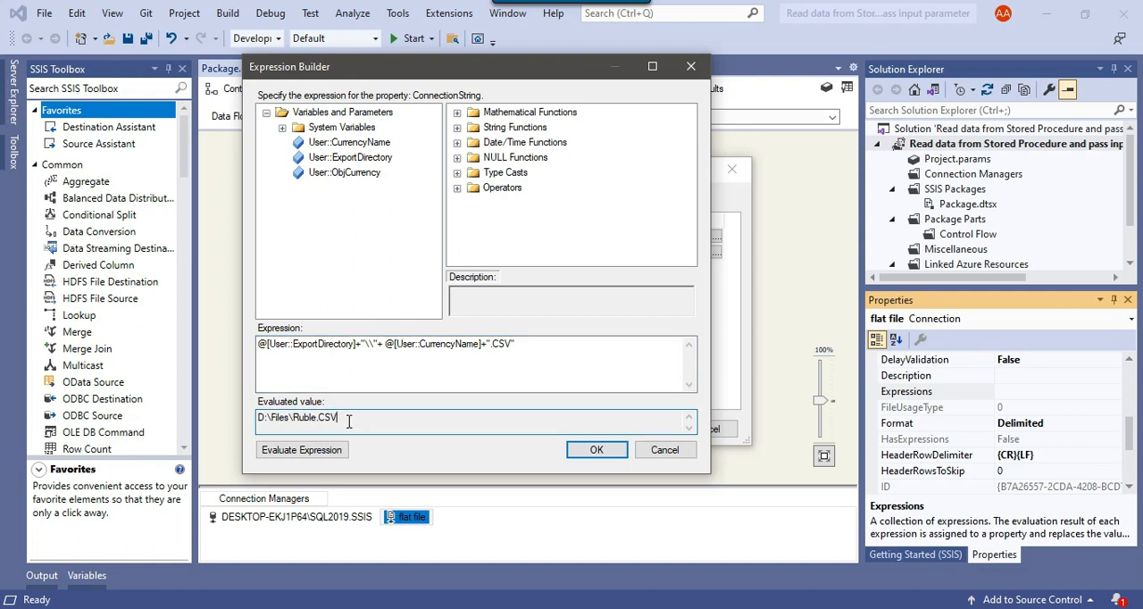
drag(259, 420, 348, 418)
click(348, 418)
drag(291, 418, 258, 418)
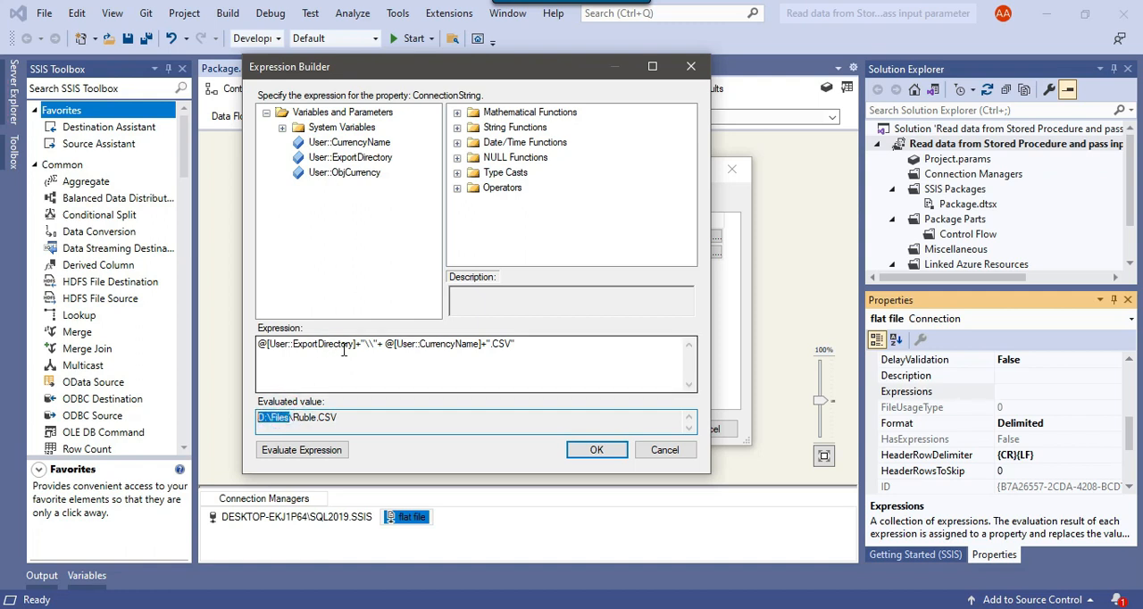
drag(363, 342, 381, 343)
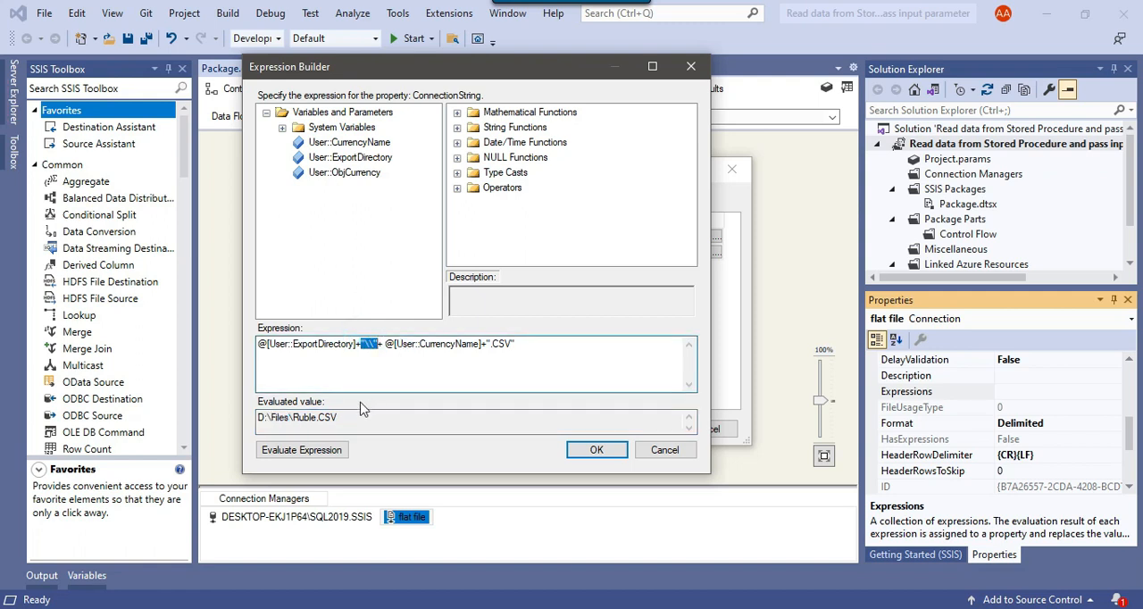
drag(292, 418, 319, 418)
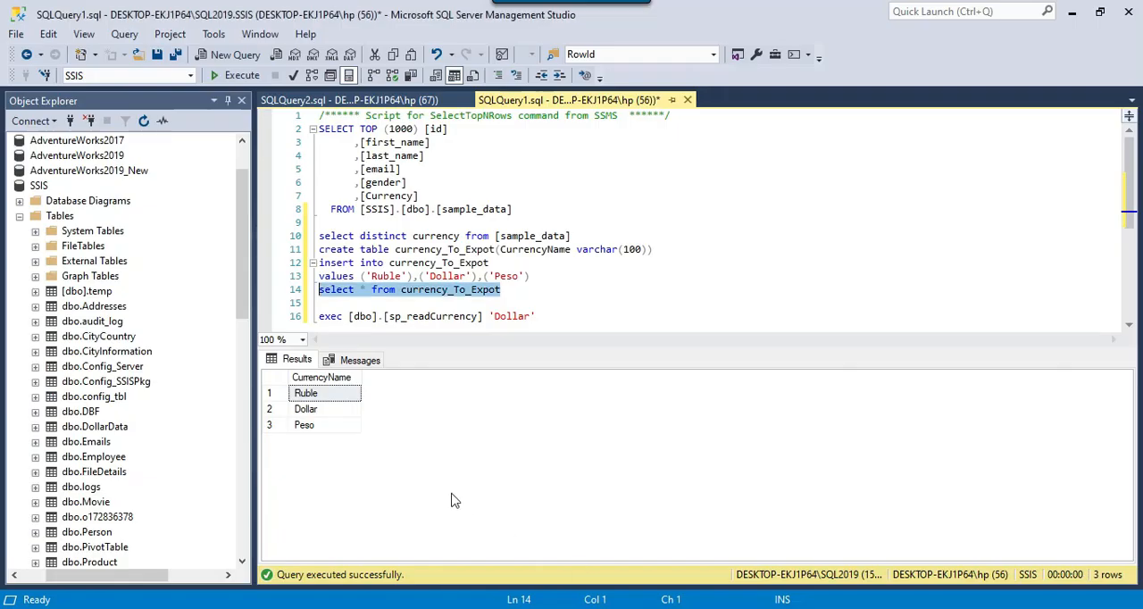
click(332, 409)
click(332, 394)
drag(335, 399, 338, 433)
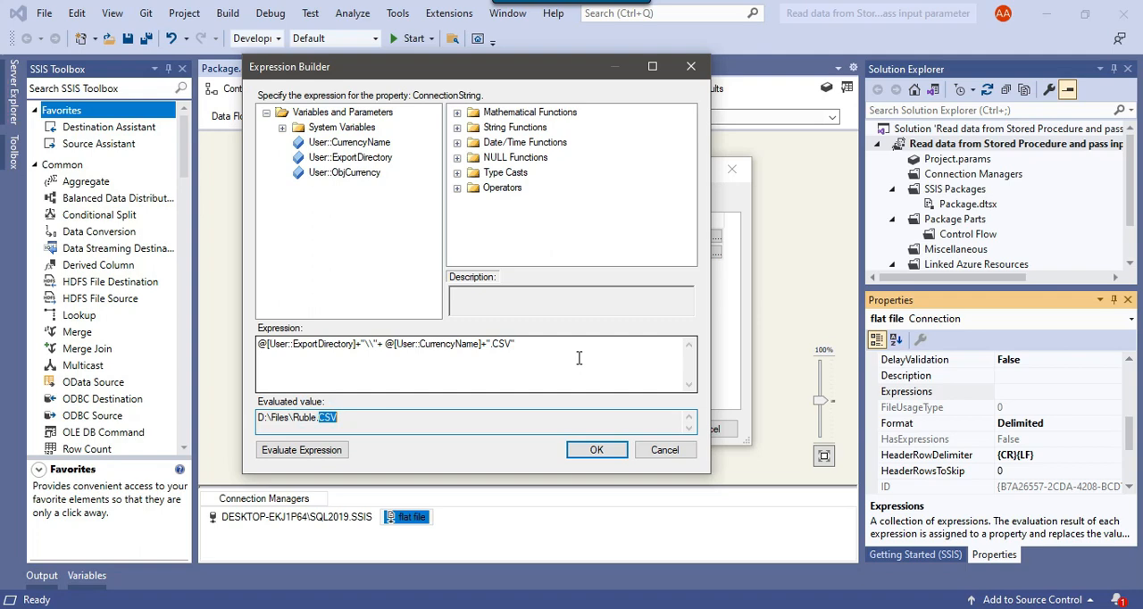
drag(544, 344, 502, 348)
Accept the ConnectionString expression and the flat file connection's property expressions
click(593, 449)
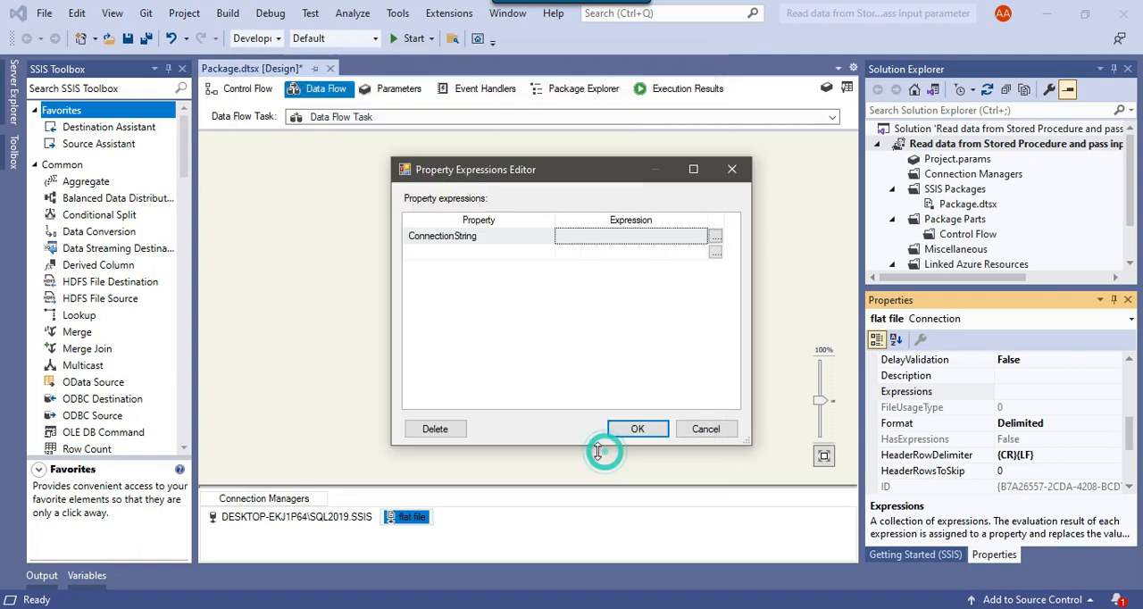
click(644, 433)
click(643, 272)
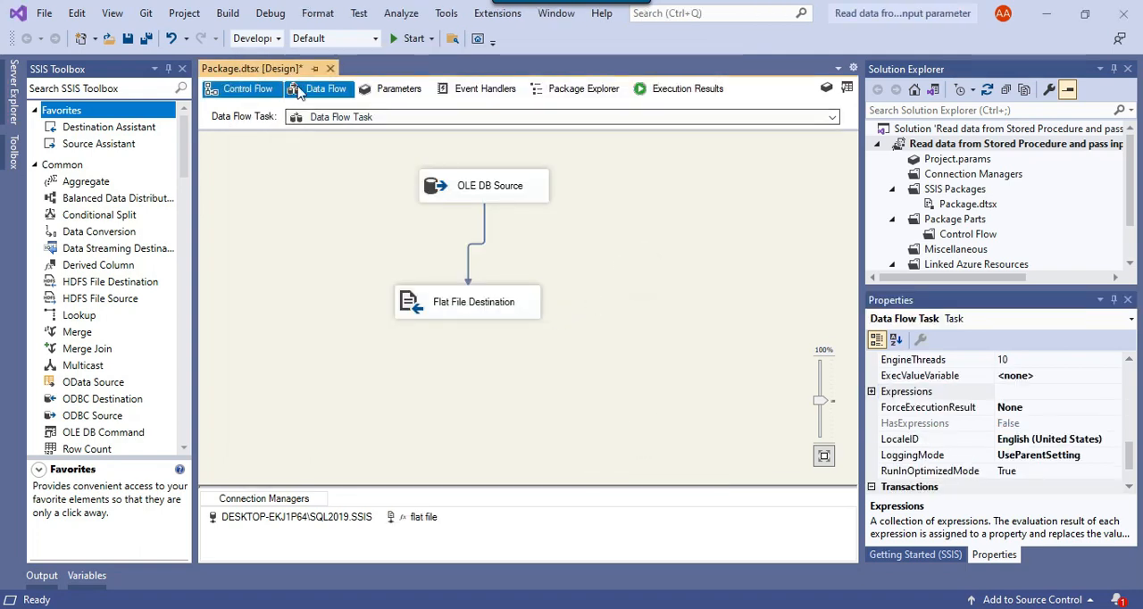
Run the package, examine the debug output for the OLE DB Source, and stop debugging
click(404, 40)
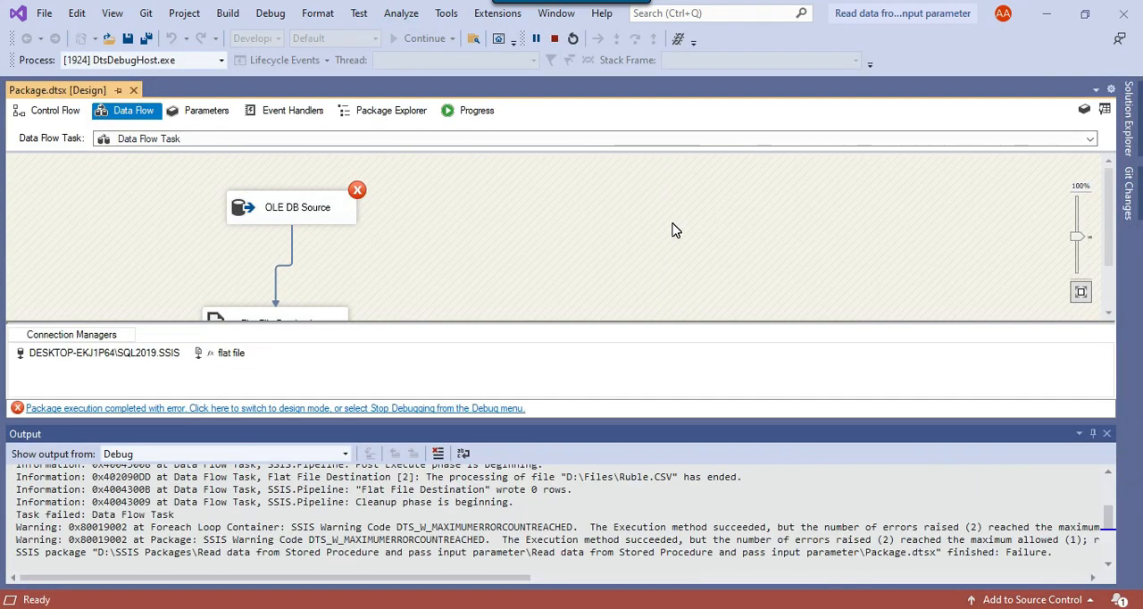
scroll(706, 546, up, 2)
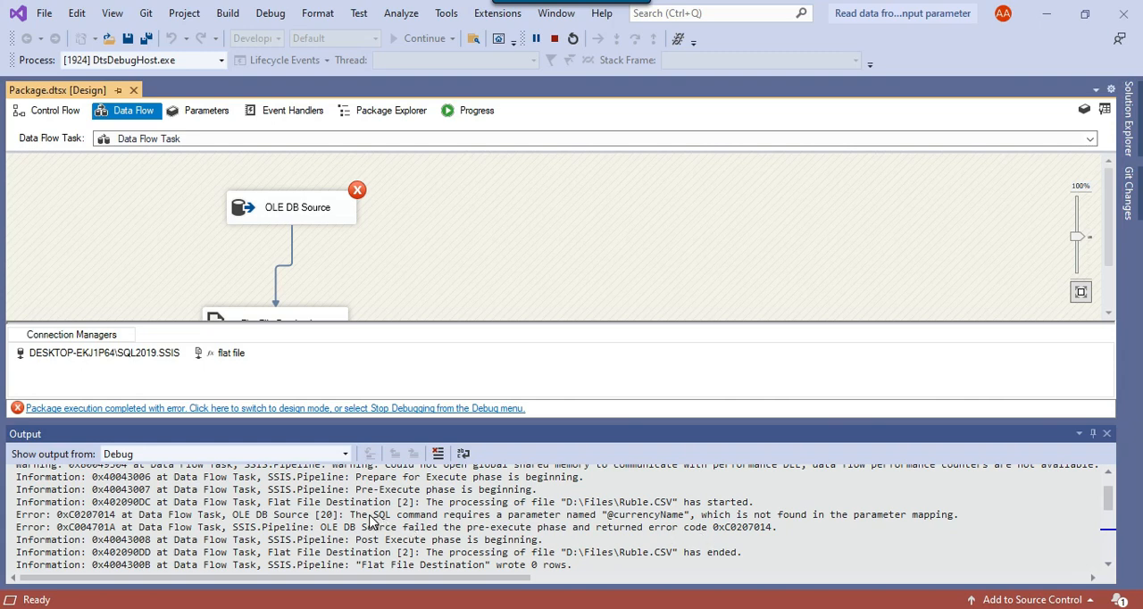
drag(353, 518, 949, 523)
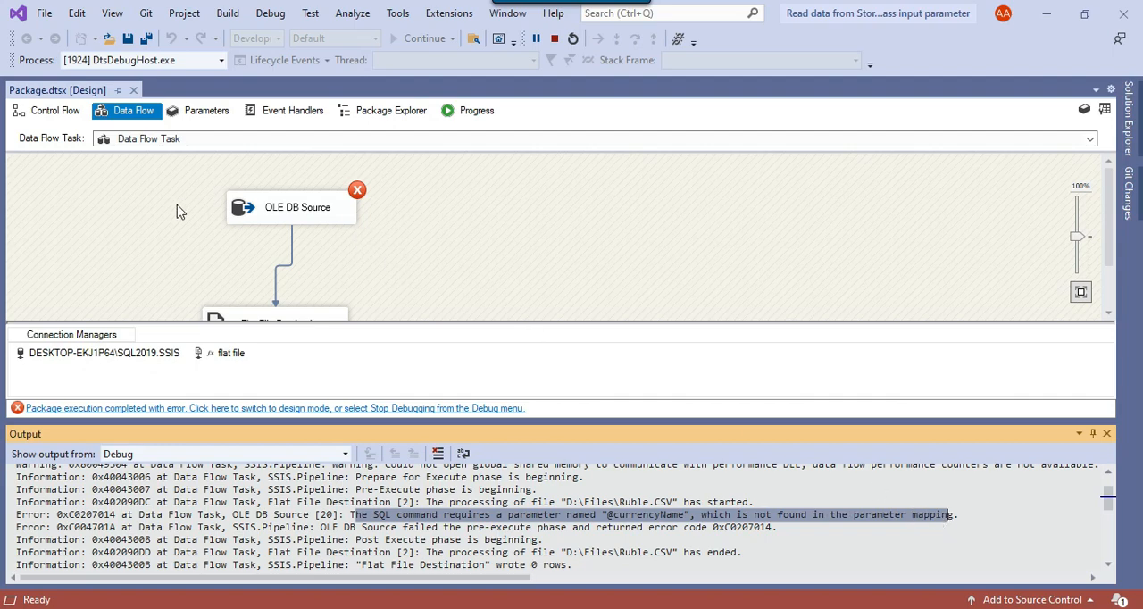
right_click(320, 213)
click(585, 301)
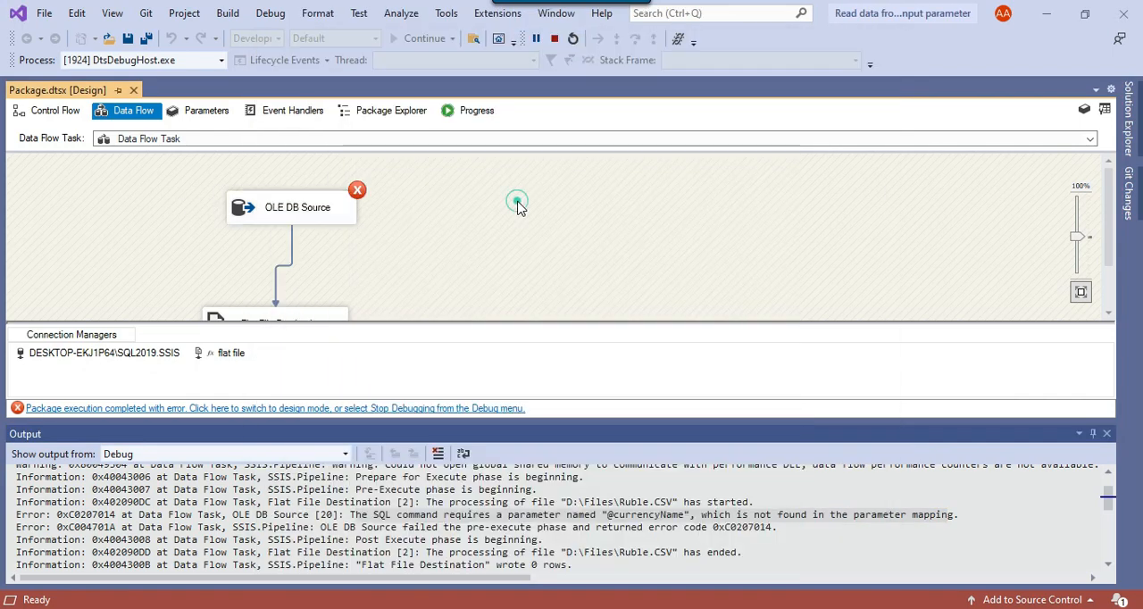
click(555, 38)
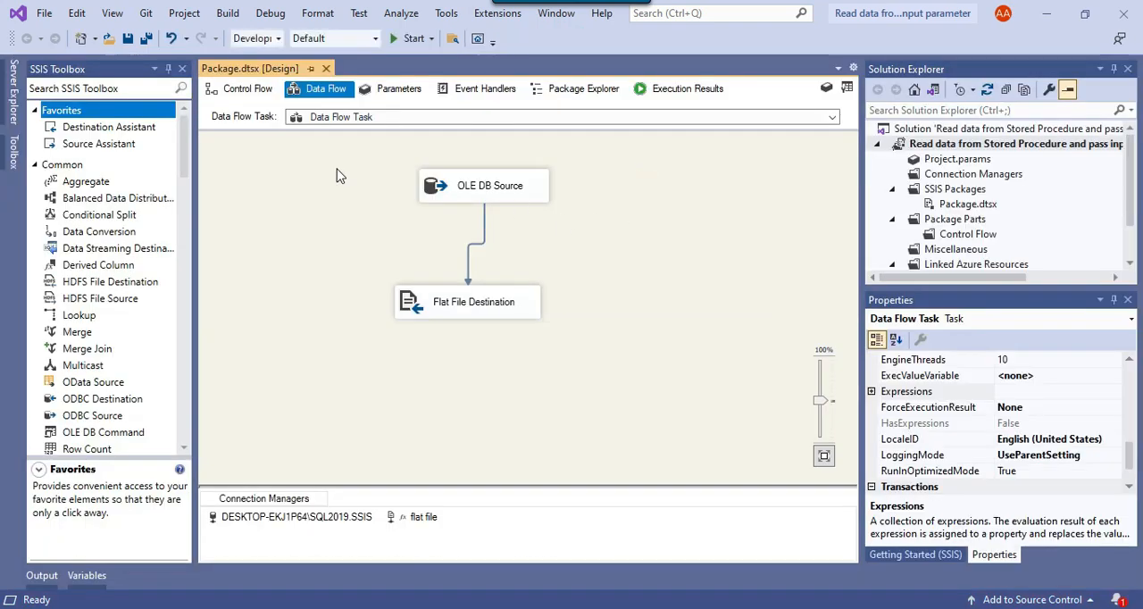
Add a package-scope variable named SQLQuery
click(245, 89)
click(691, 208)
click(826, 87)
click(38, 353)
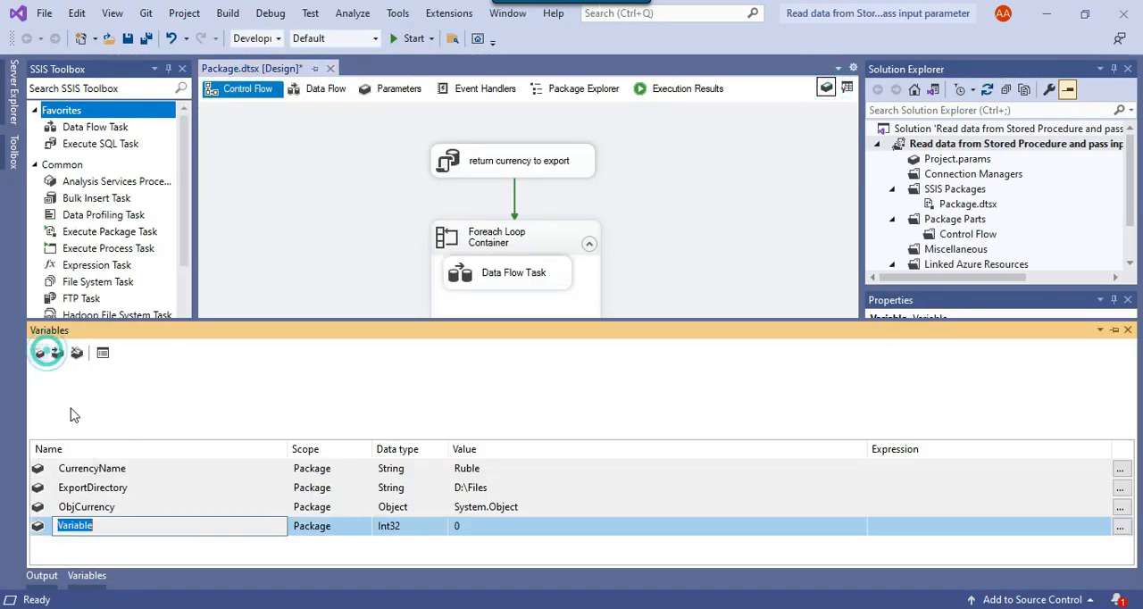
text(SQ)
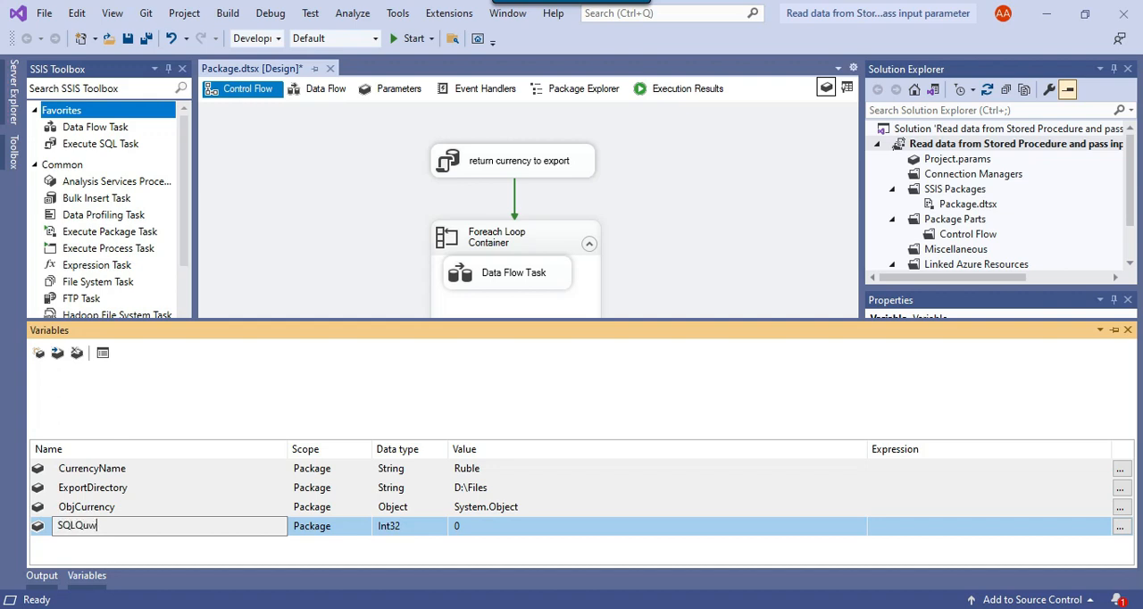
text(LQuery)
key(Return)
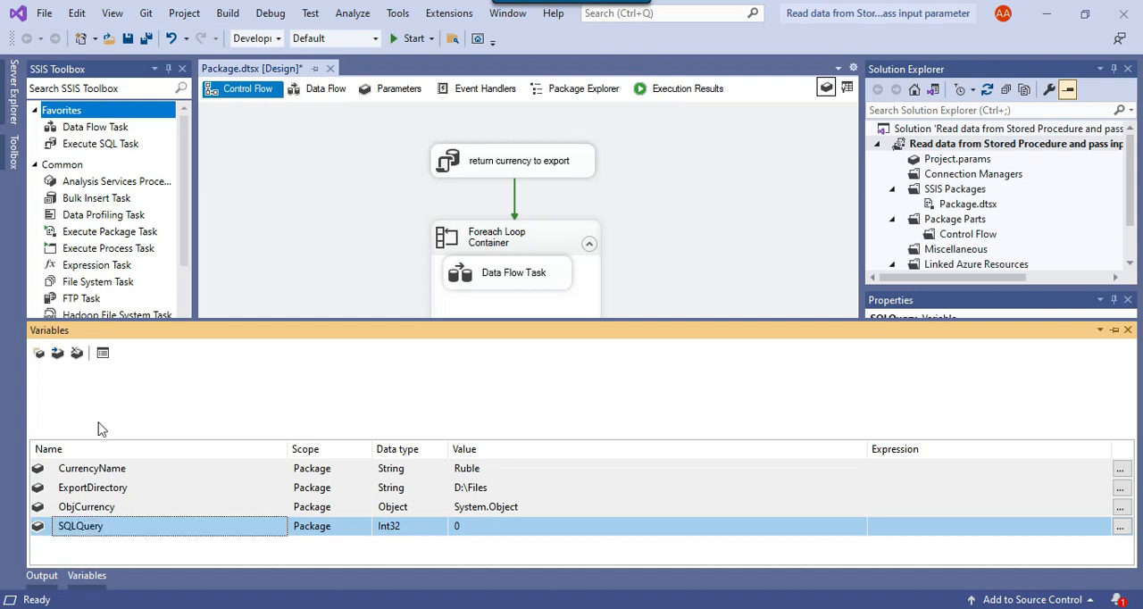
Delete the OLE DB Source from the Data Flow Task
double_click(516, 277)
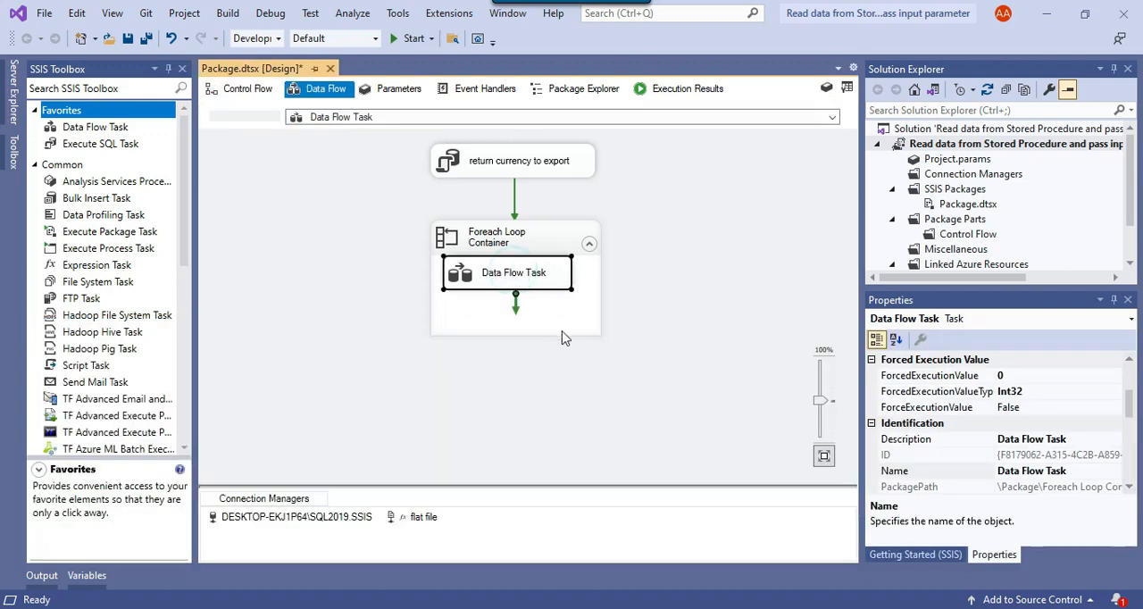
right_click(521, 200)
click(561, 207)
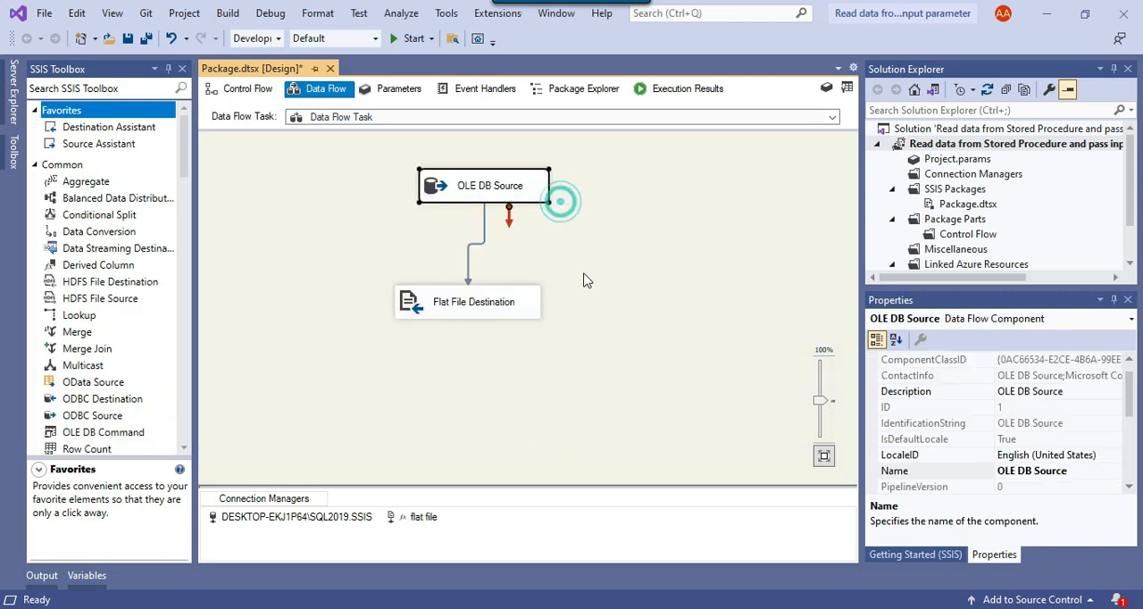
drag(588, 311, 406, 306)
click(577, 358)
drag(575, 313, 410, 309)
key(ctrl+c)
click(753, 546)
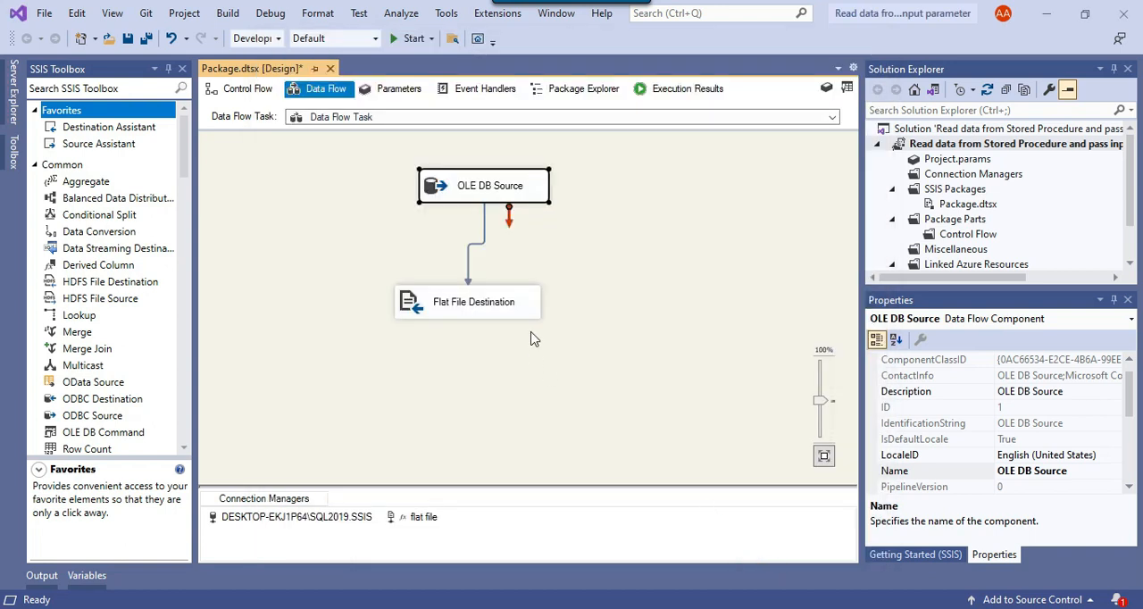
key(Delete)
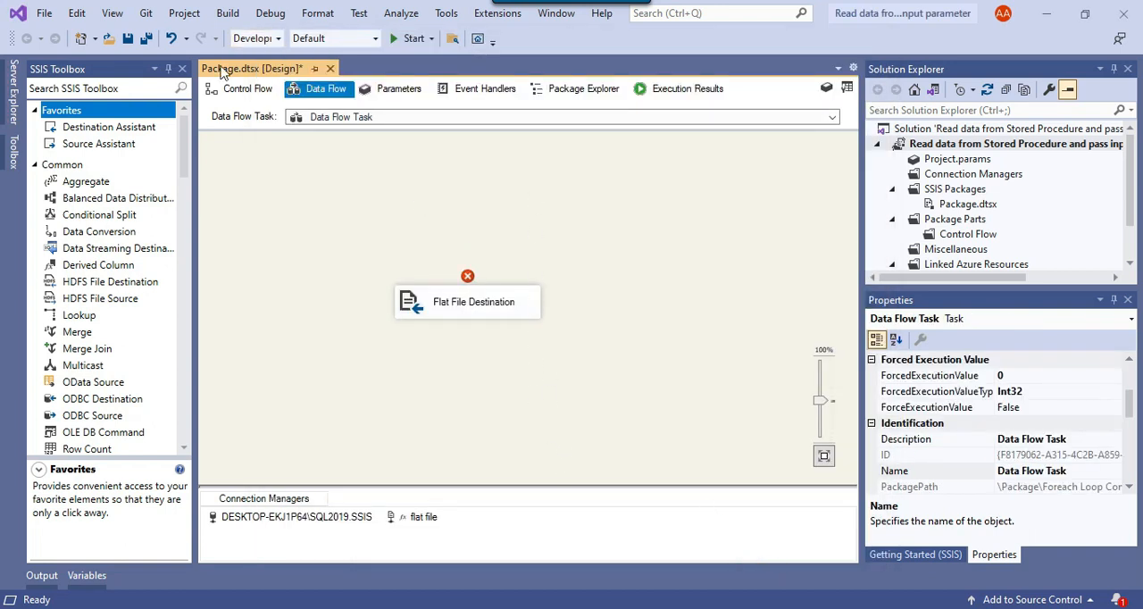
Set the data type of the SQLQuery variable to String
click(238, 88)
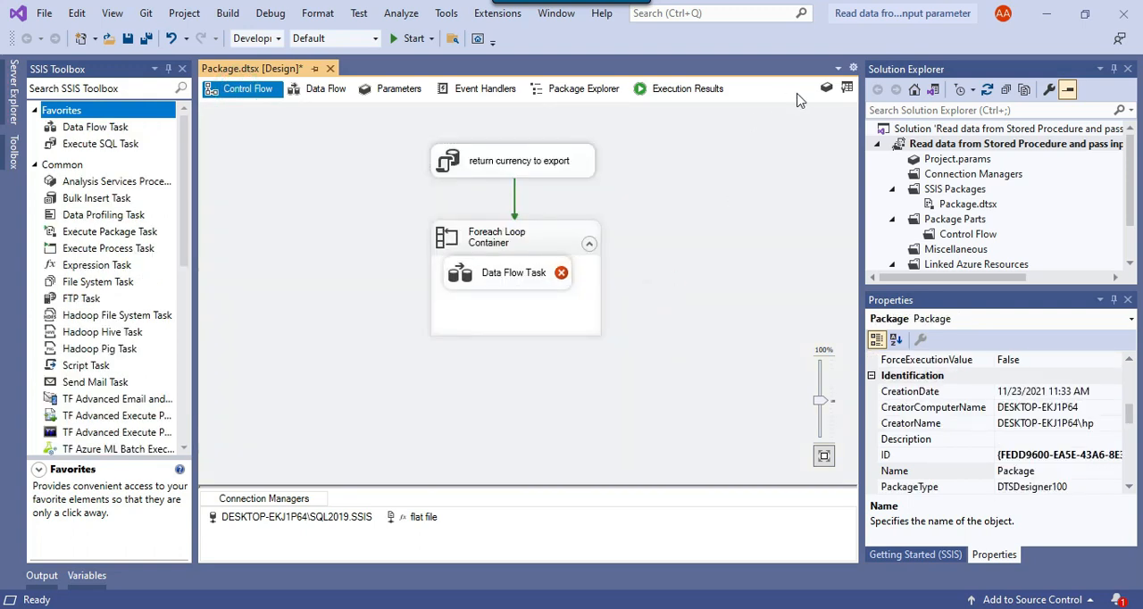
click(826, 88)
click(142, 531)
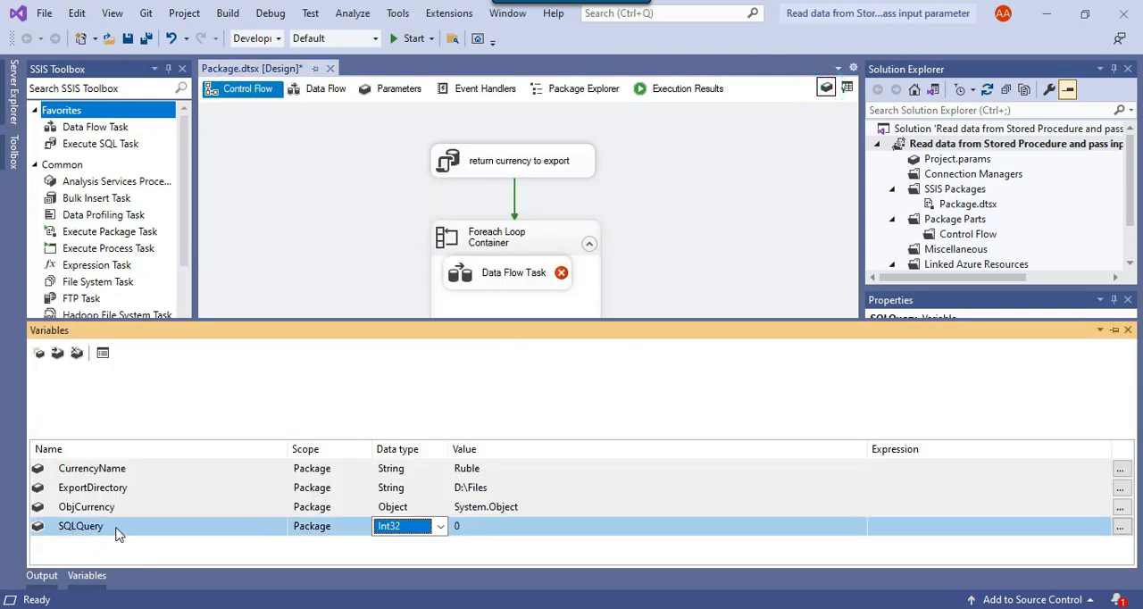
click(411, 530)
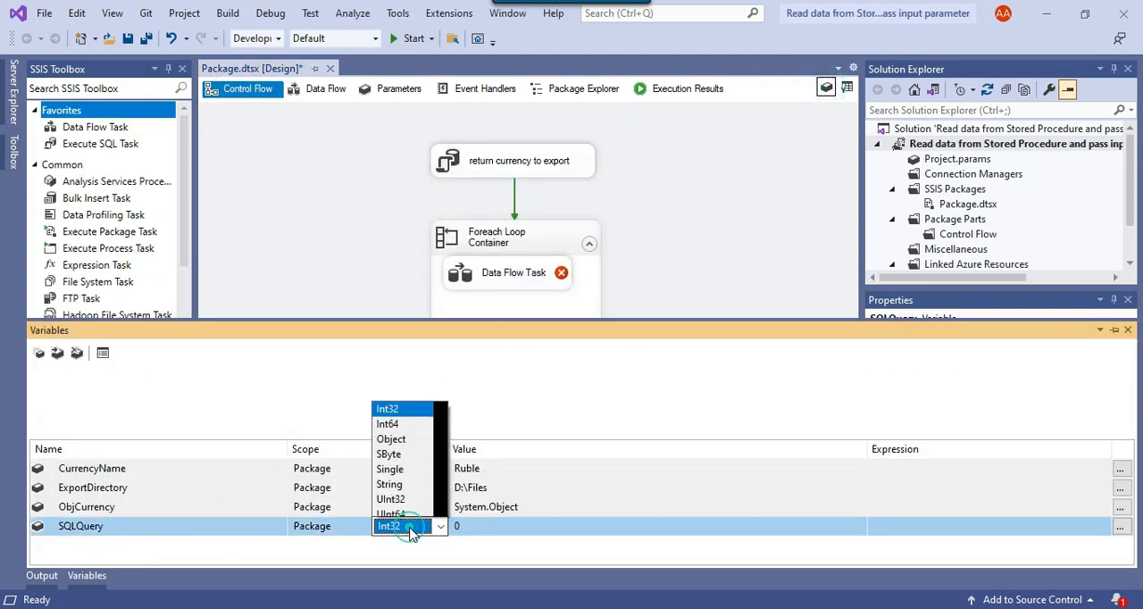
click(402, 481)
click(549, 529)
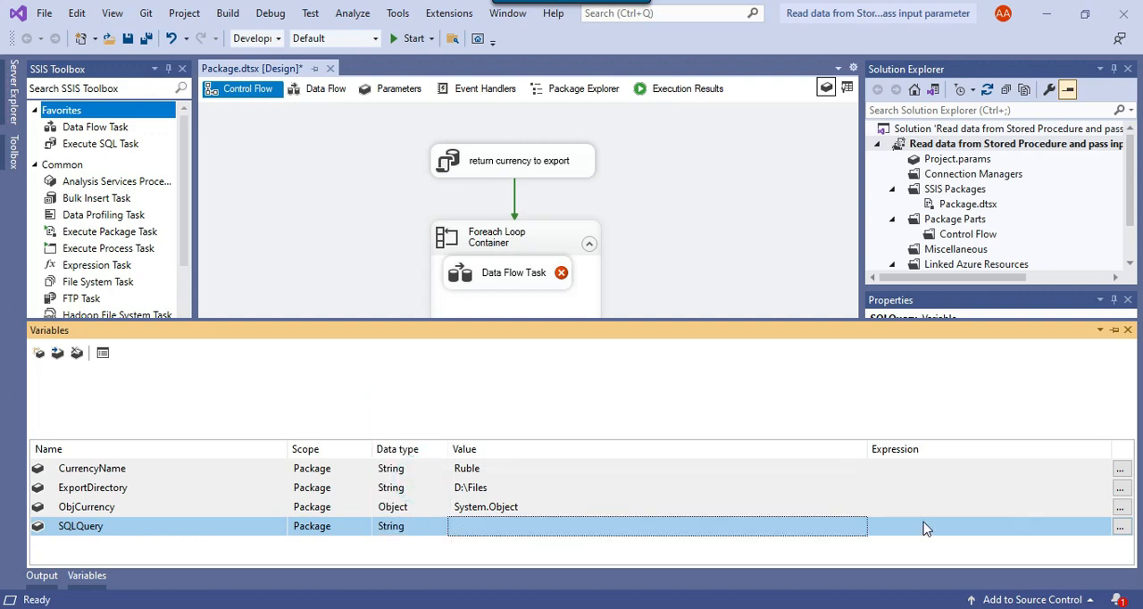
Build the SQLQuery variable's expression as "exec [dbo].[sp_readCurrency] '"+ @[User::CurrencyName] +"'"
click(983, 527)
click(1119, 527)
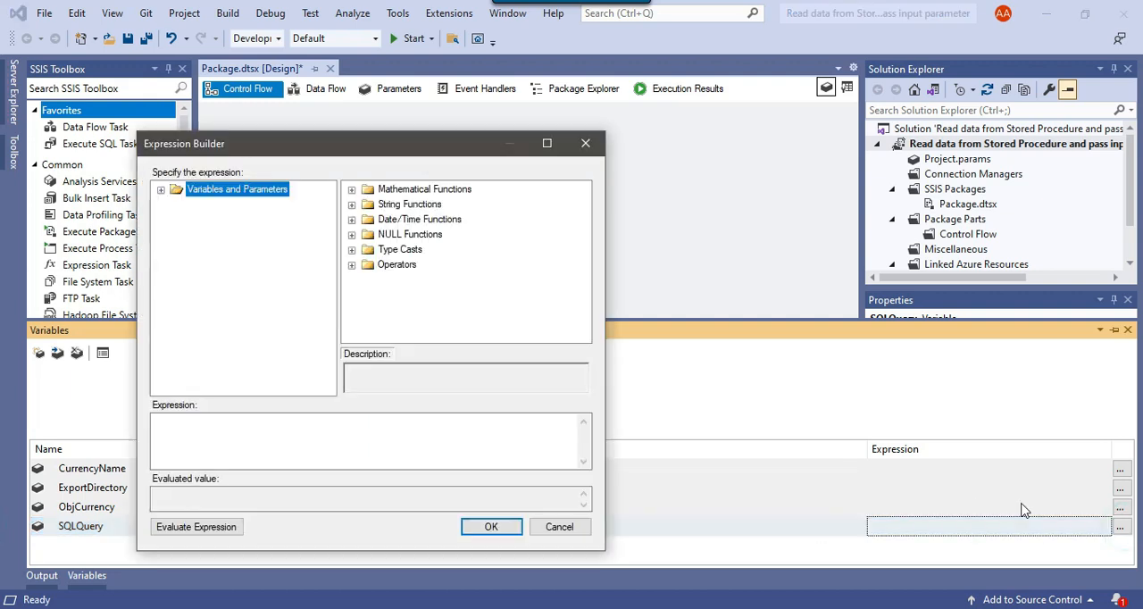
click(549, 144)
click(141, 460)
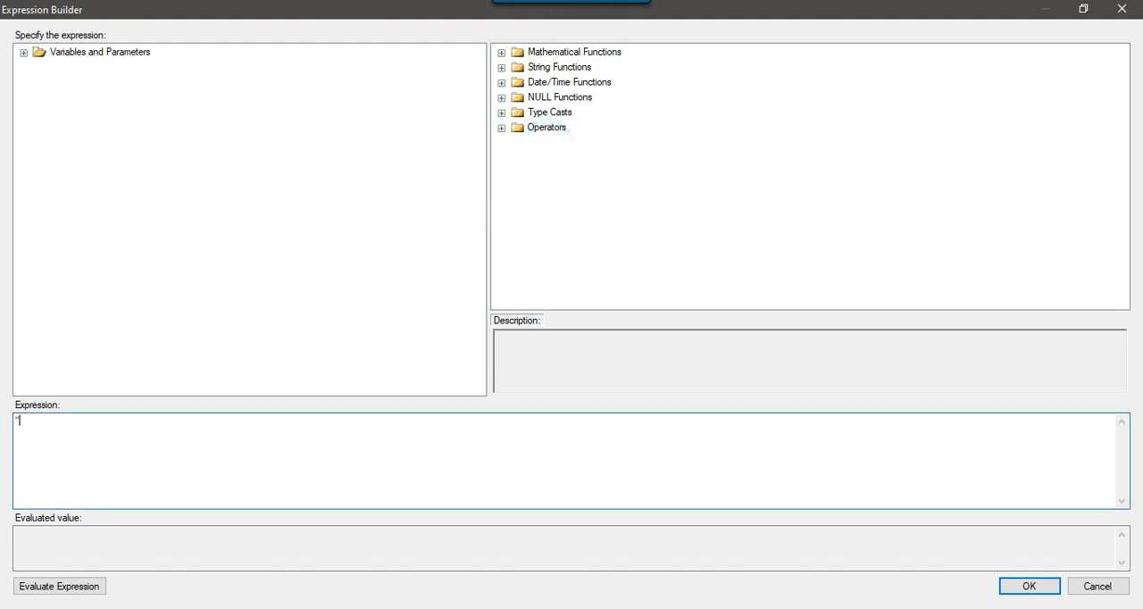
text(")
key(ctrl+v)
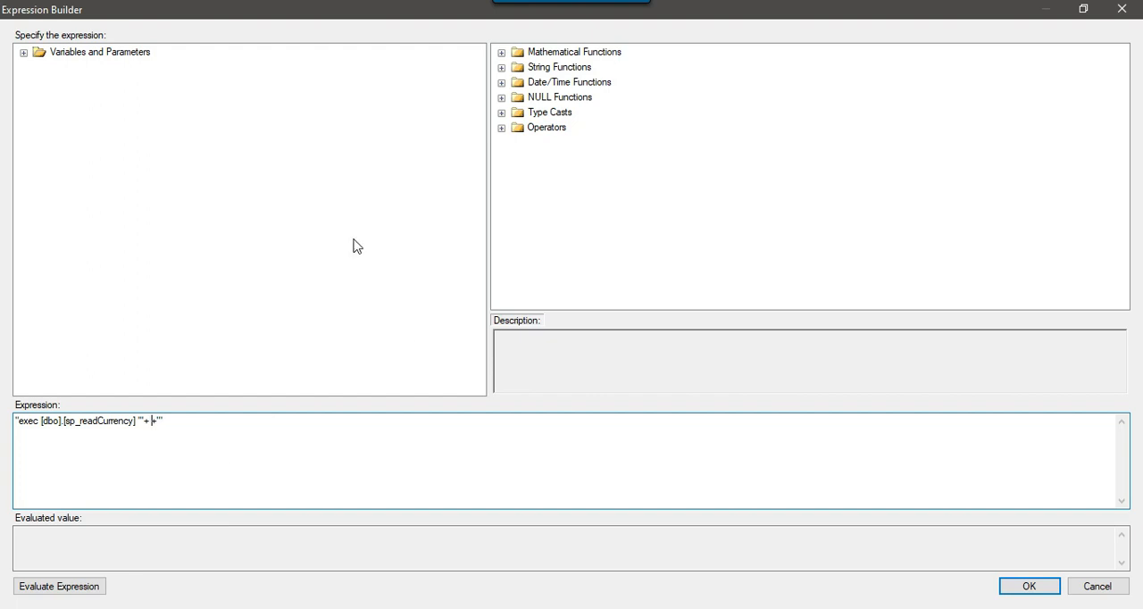
click(24, 52)
drag(130, 85, 147, 419)
click(362, 423)
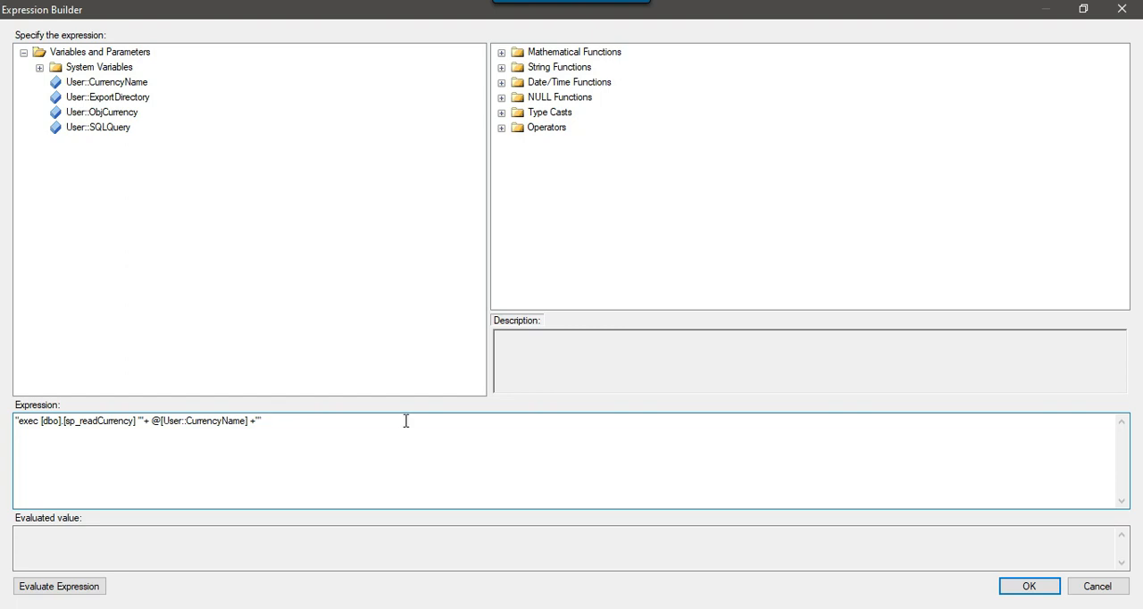
Evaluate the SQLQuery variable's expression and accept it, returning to the package's control flow
click(44, 589)
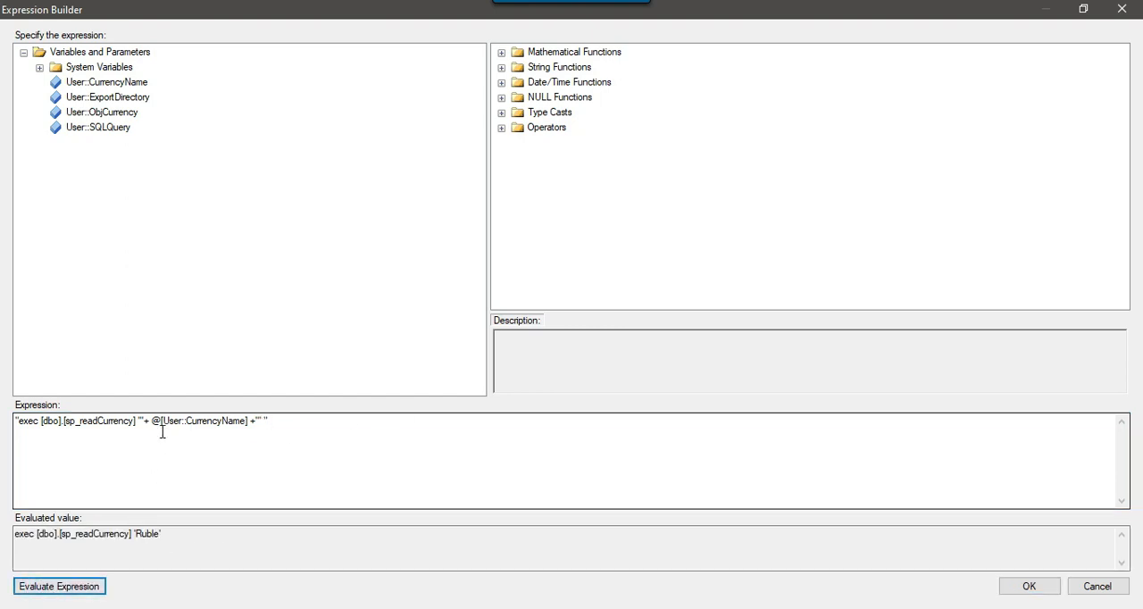
drag(136, 418, 257, 419)
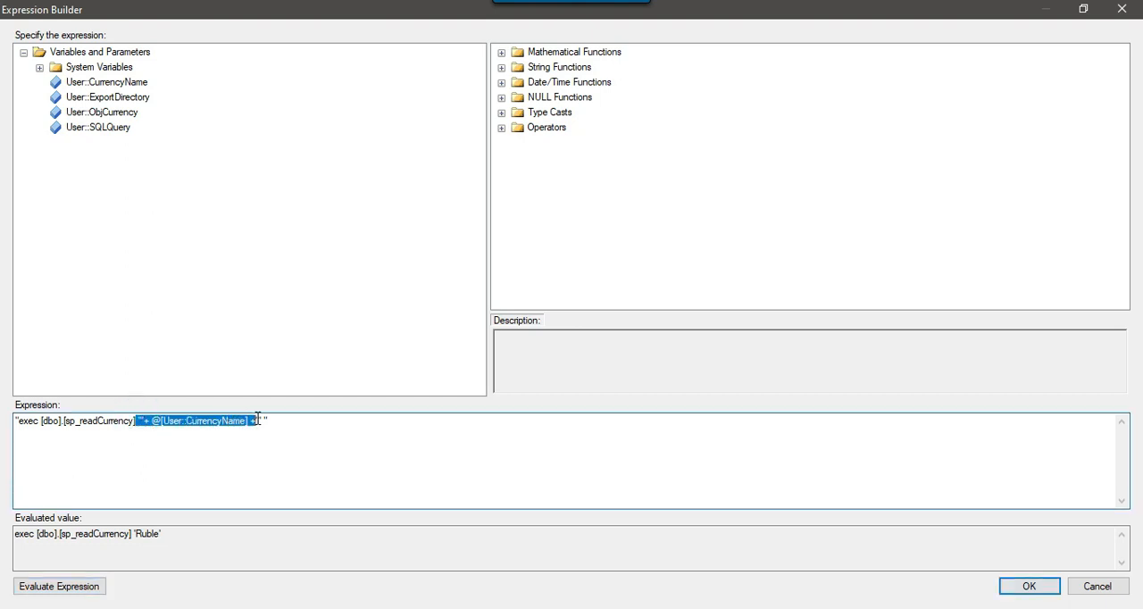
click(312, 425)
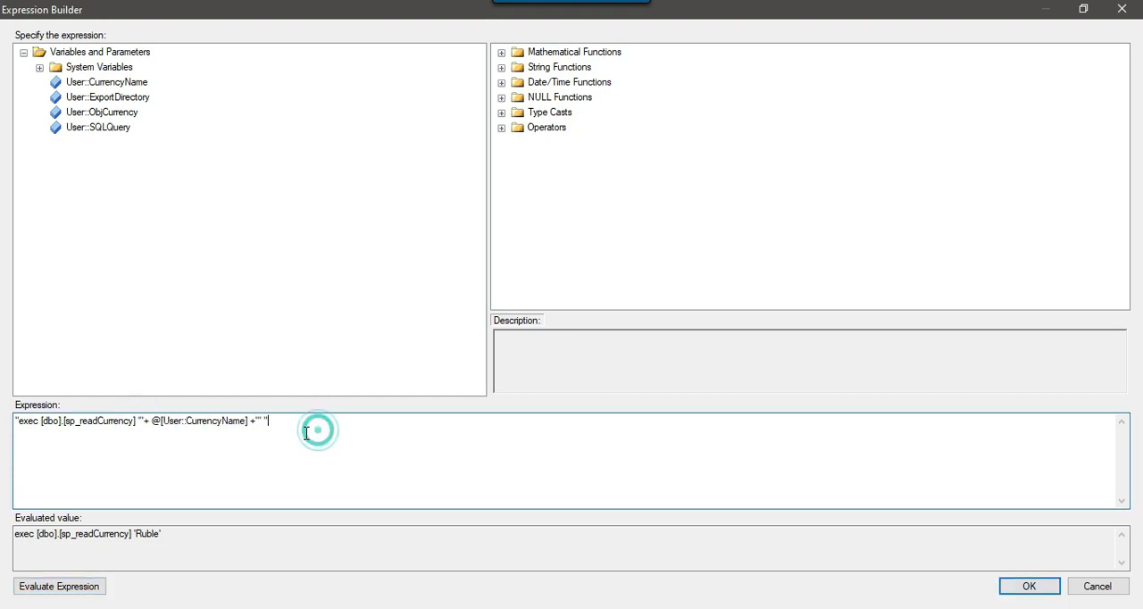
drag(311, 425, 14, 421)
click(390, 443)
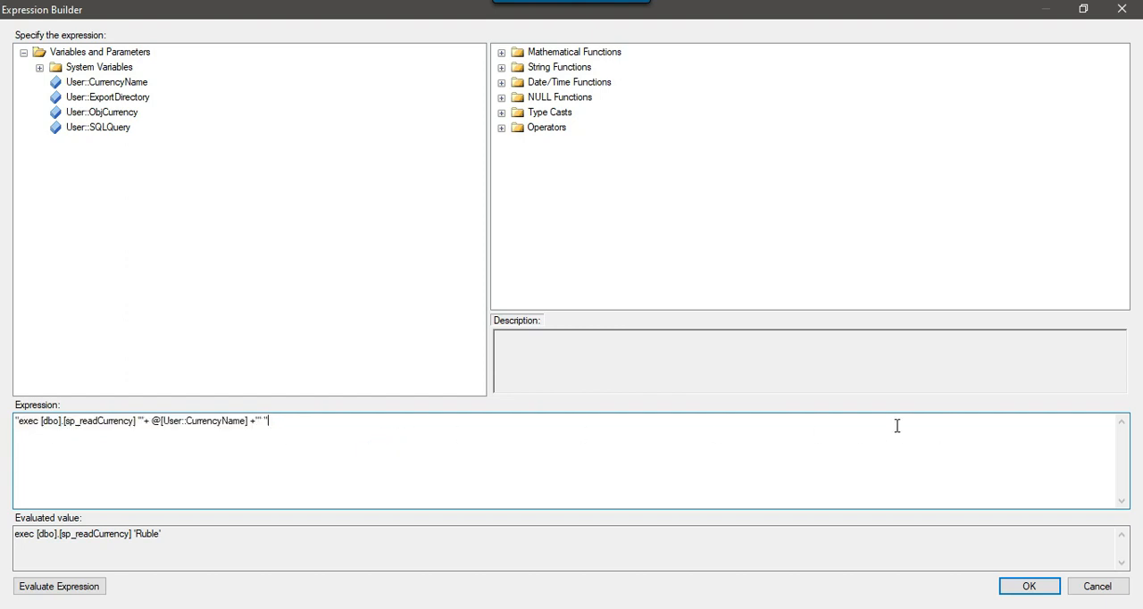
click(1028, 586)
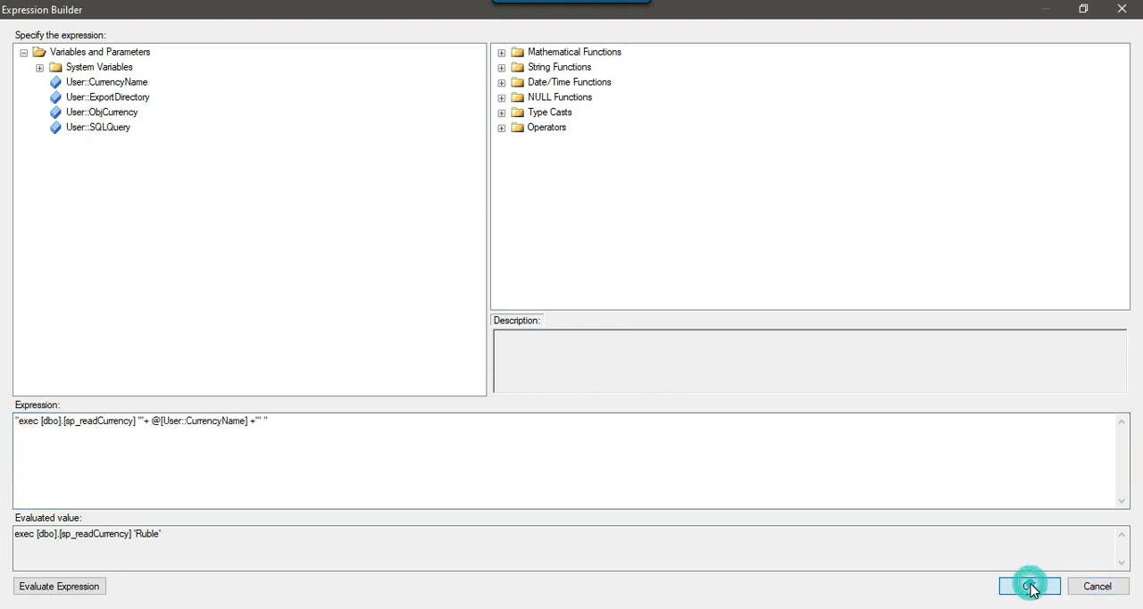
click(1128, 330)
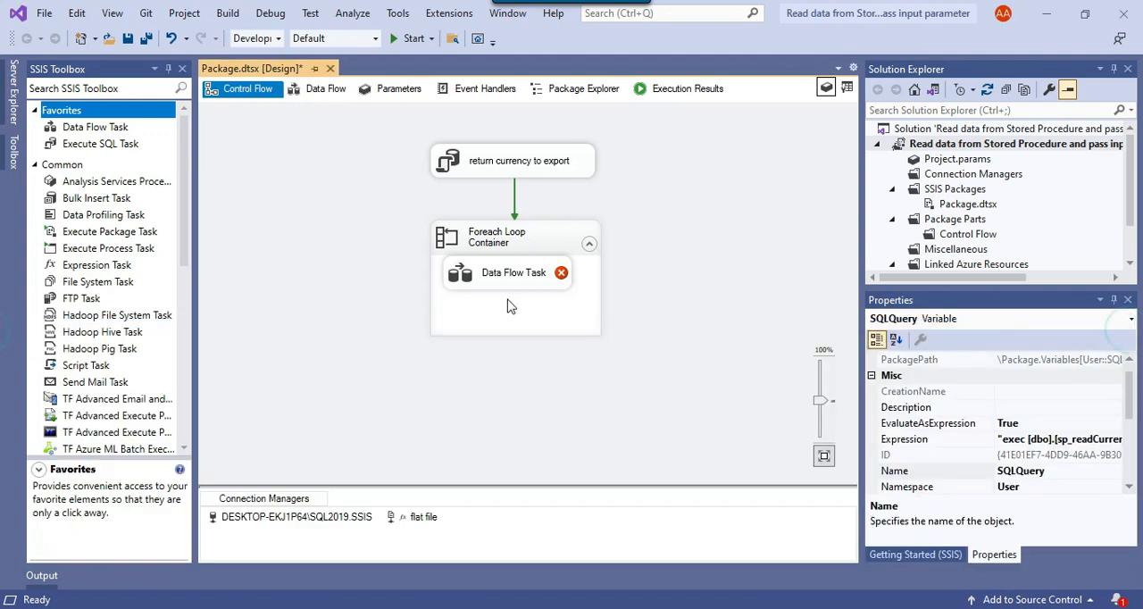
Add a new OLE DB Source to the Data Flow Task, above the Flat File Destination
double_click(506, 277)
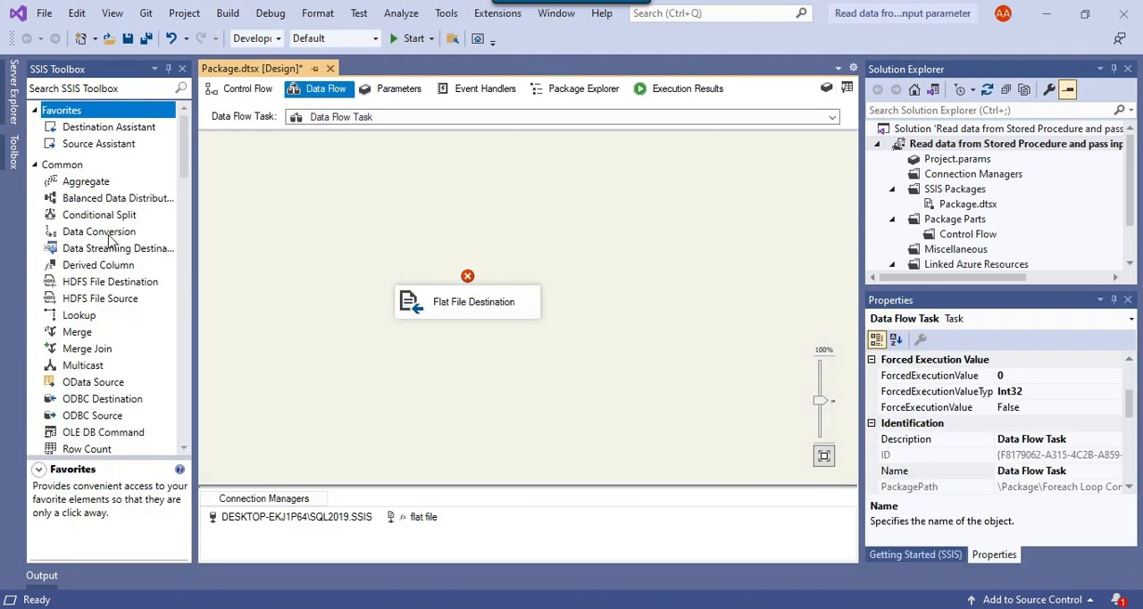
click(93, 89)
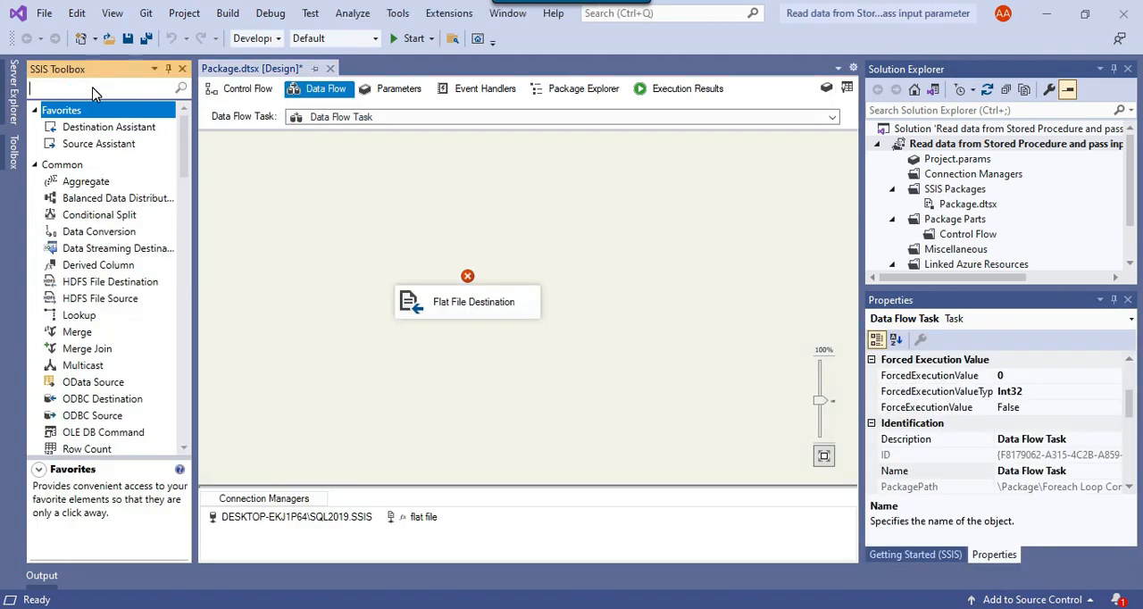
text(ole)
drag(101, 227, 397, 161)
Set the OLE DB Source to the DESKTOP-EKJ1P64\SQL2019.SSIS connection with access mode "SQL command from variable" and variable User::SQLQuery
double_click(451, 177)
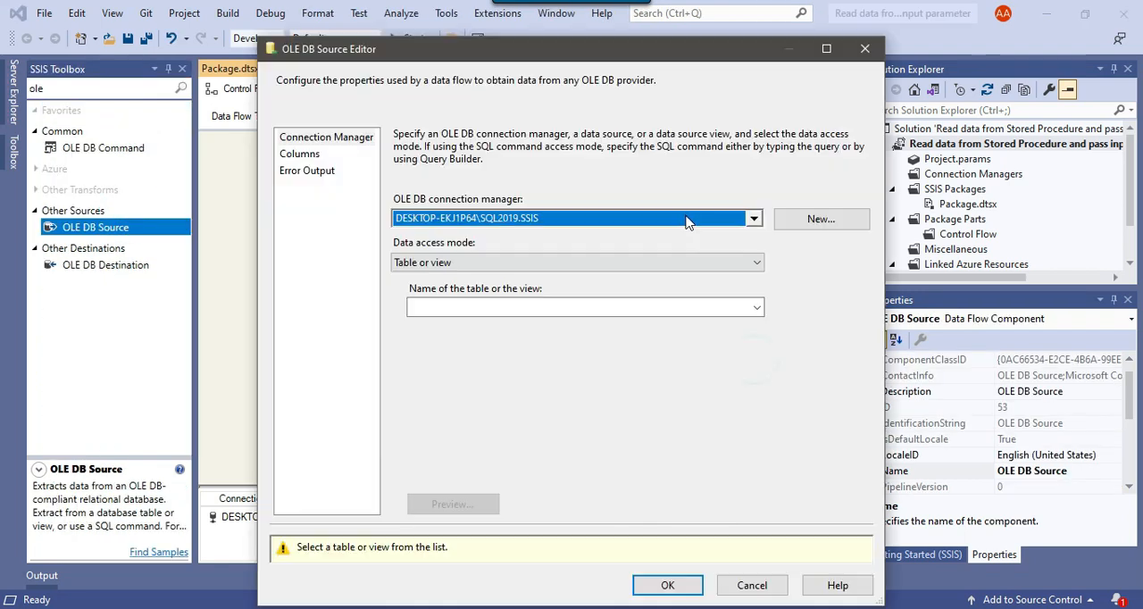
click(684, 218)
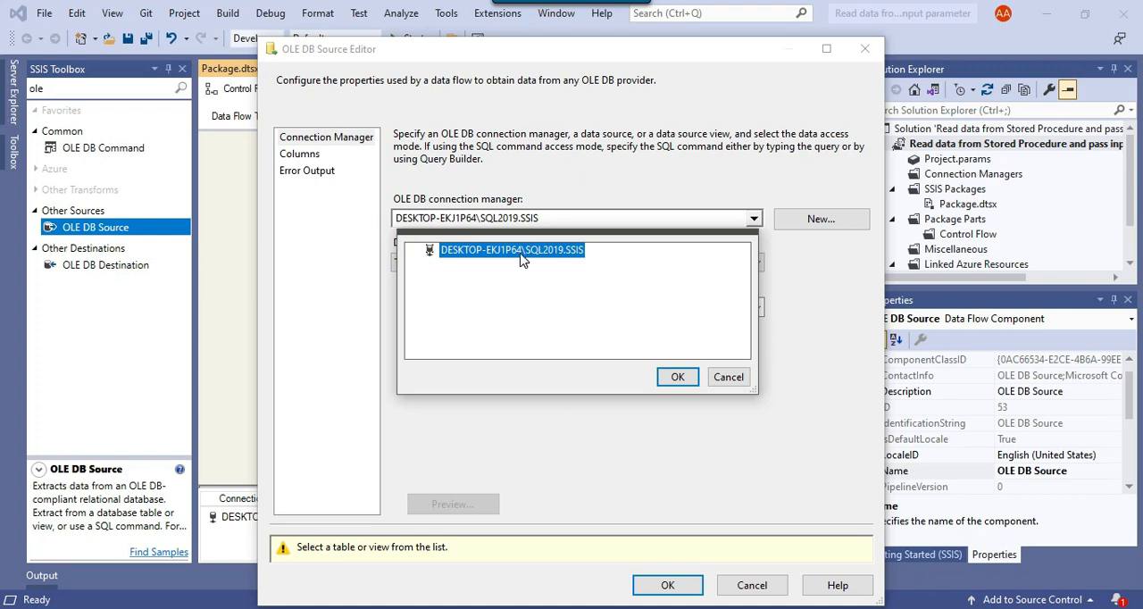
click(678, 376)
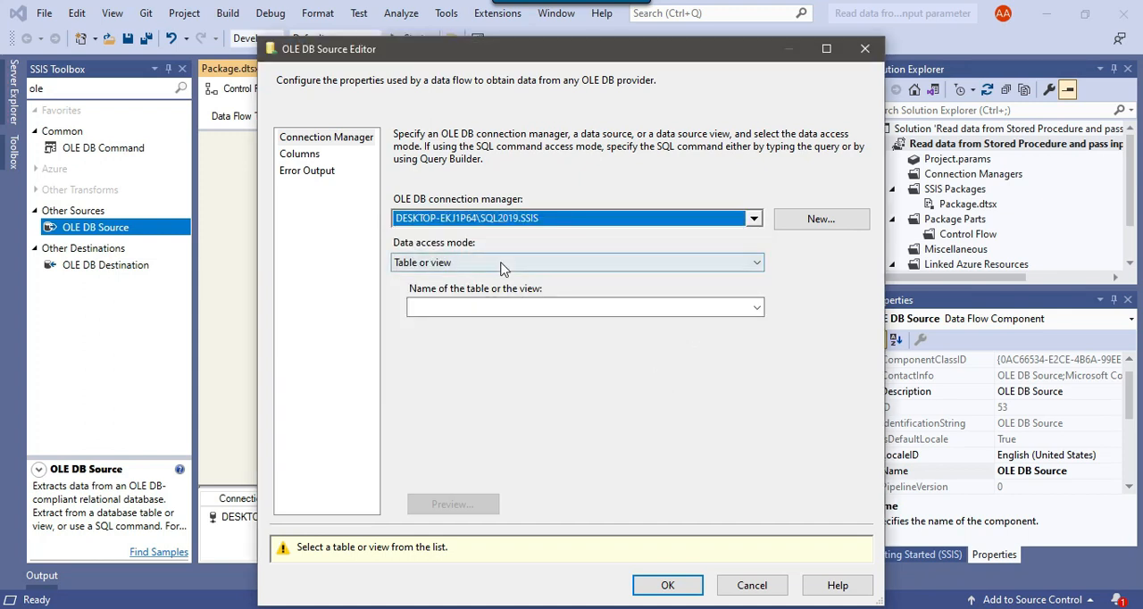
click(421, 262)
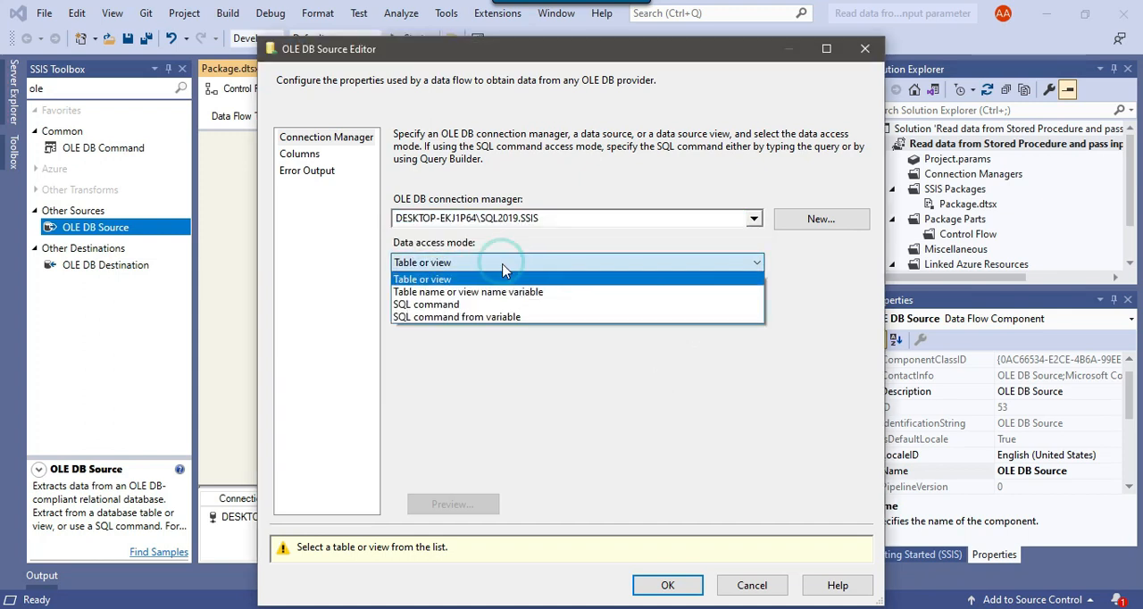
click(503, 317)
click(500, 312)
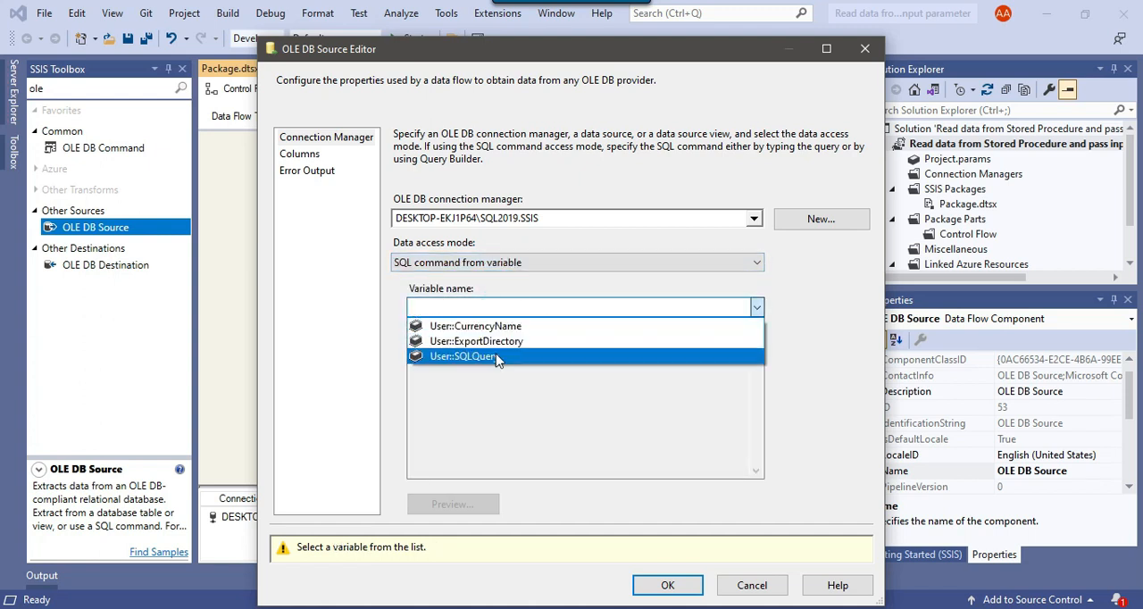
click(494, 356)
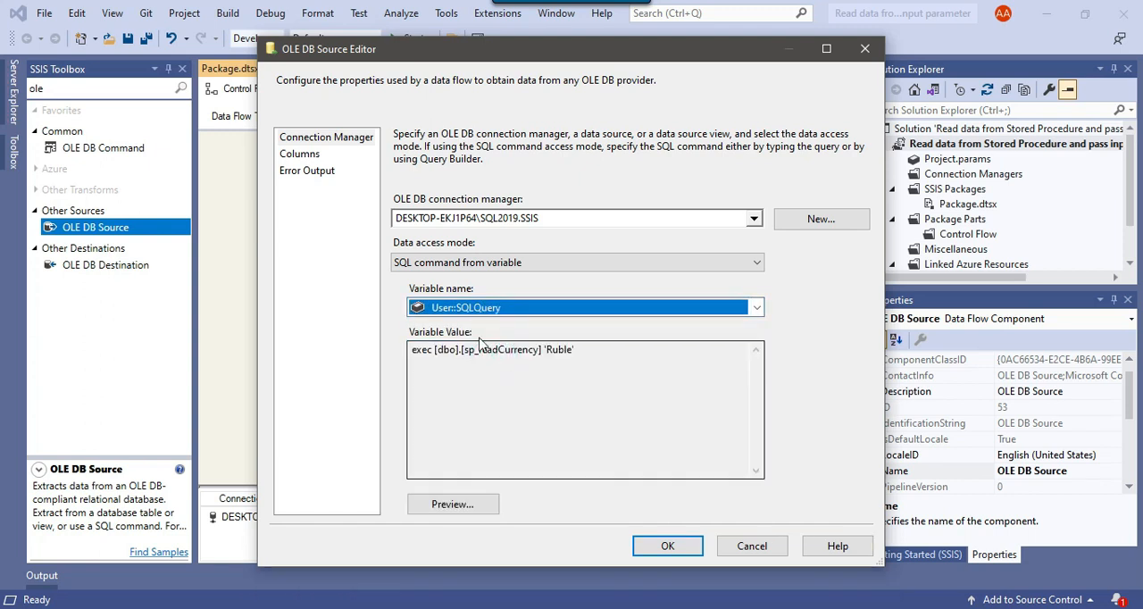
Check the SQLQuery variable value, load the OLE DB Source's columns and accept the source settings
click(580, 359)
drag(583, 350, 413, 350)
click(513, 377)
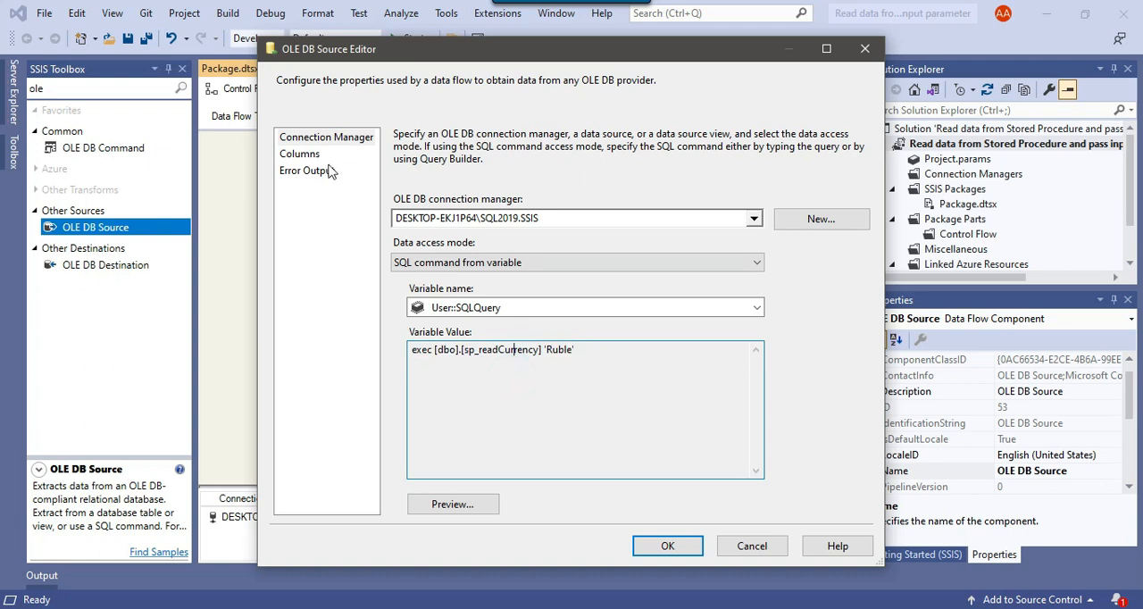
click(302, 155)
click(669, 543)
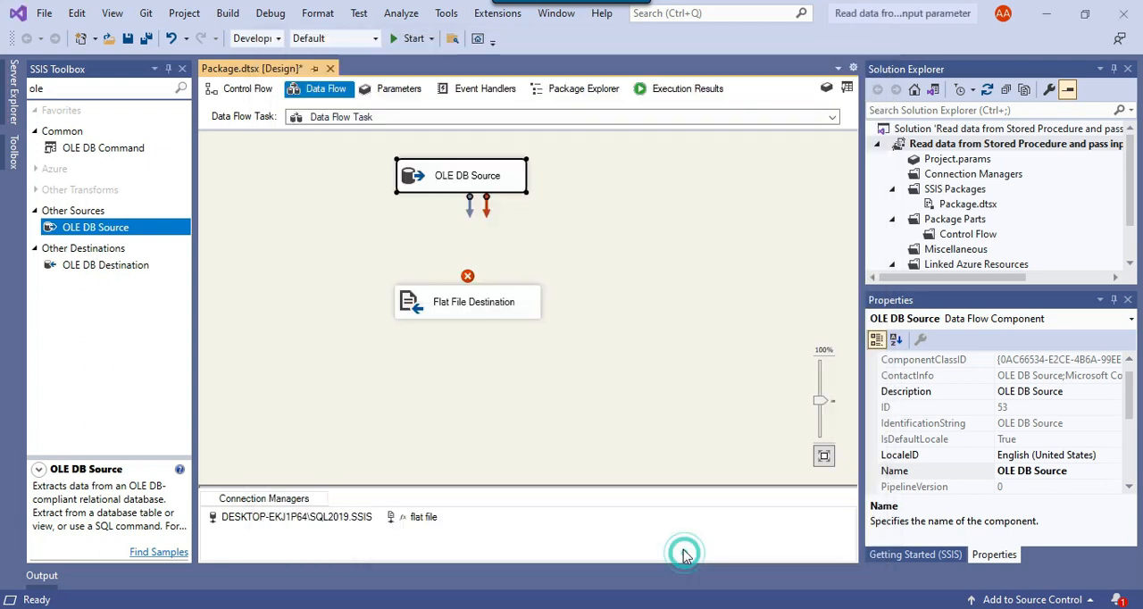
Connect the OLE DB Source output to the Flat File Destination and run the package
drag(469, 207, 491, 304)
click(642, 304)
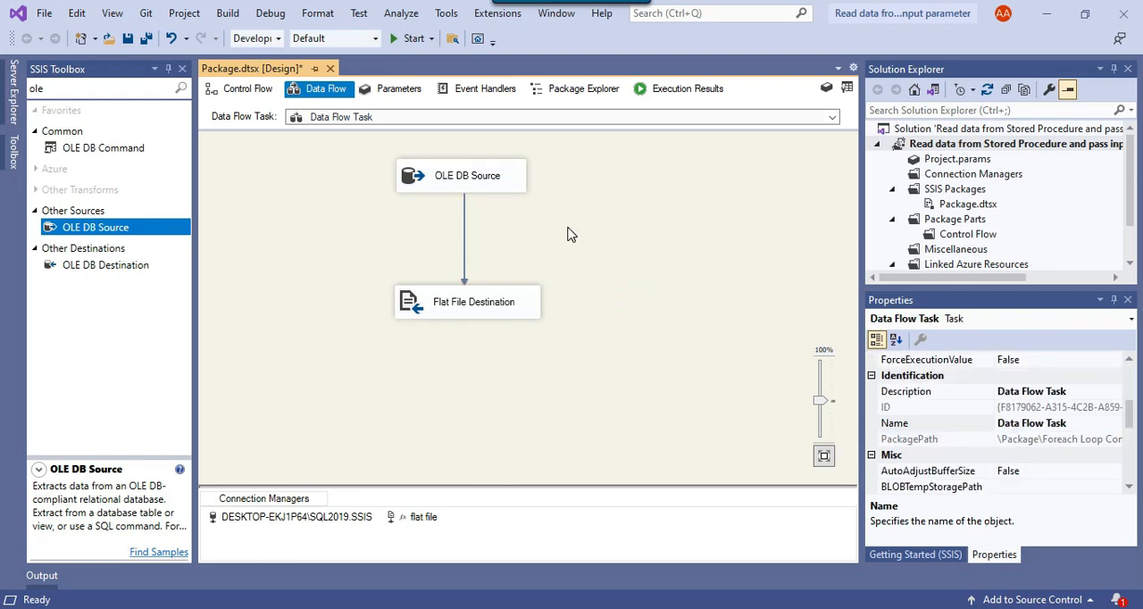
click(410, 38)
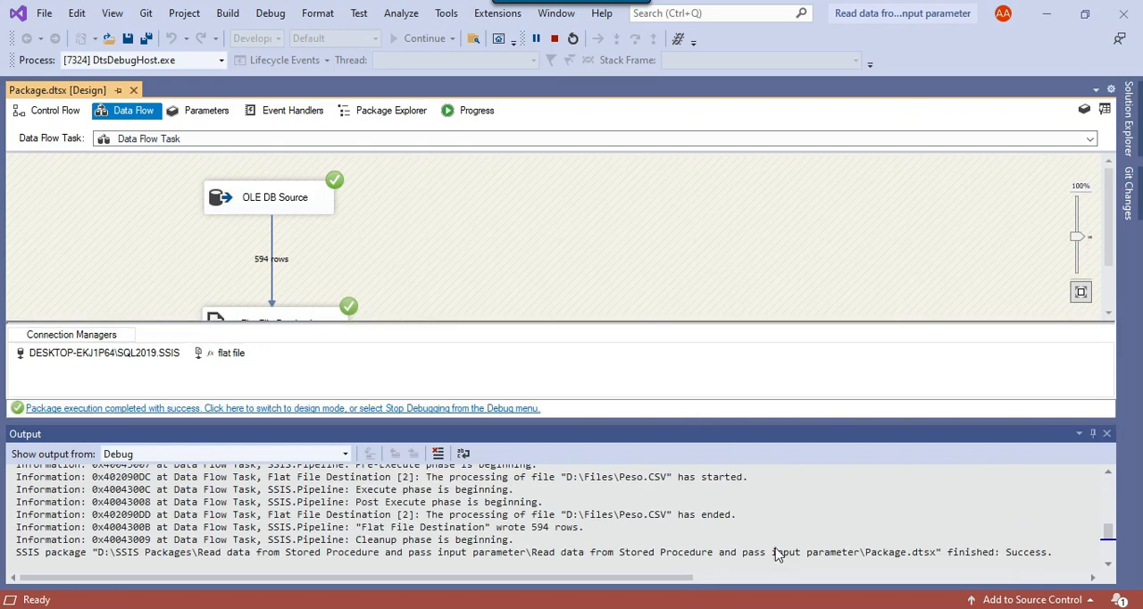
Examine the debug output for the CSV file processed in each loop iteration
scroll(777, 549, up, 10)
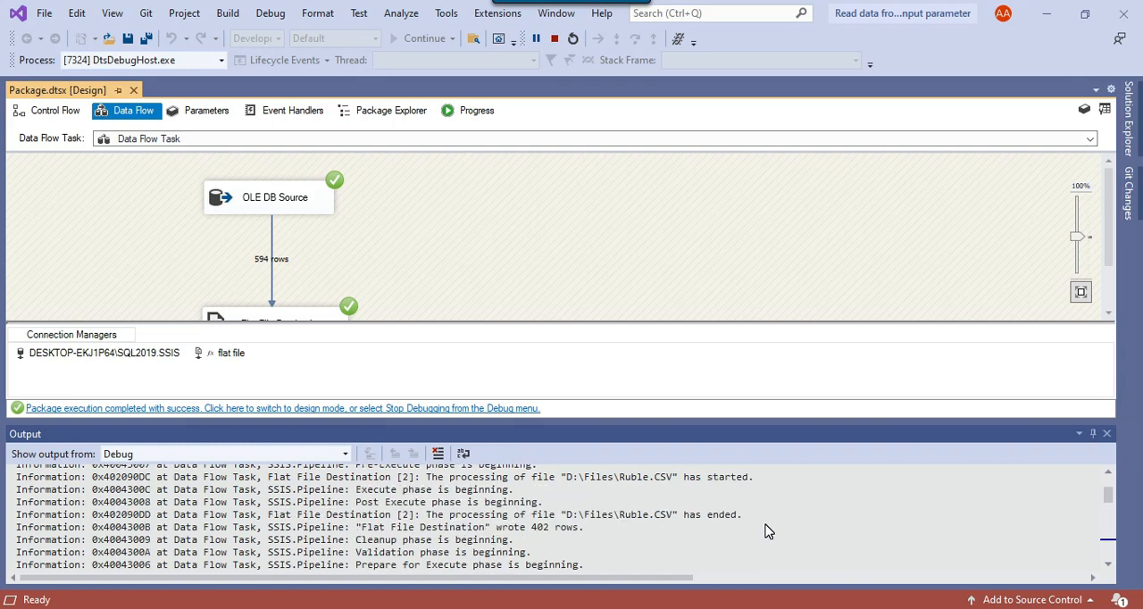
drag(574, 479, 685, 482)
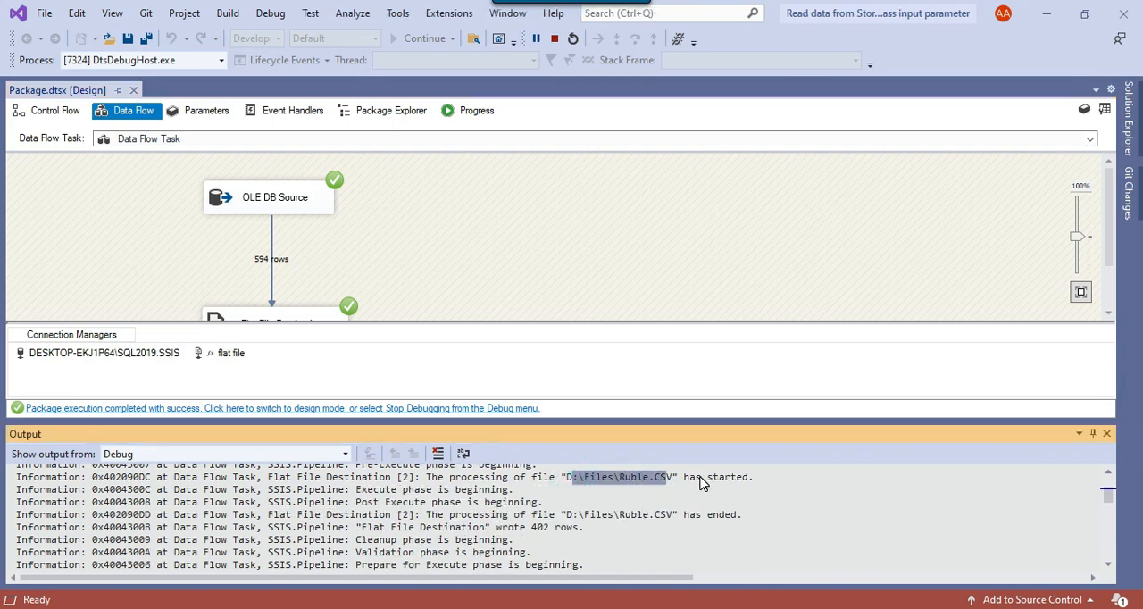
scroll(701, 483, down, 2)
drag(610, 520, 680, 517)
scroll(683, 514, down, 4)
drag(620, 518, 688, 519)
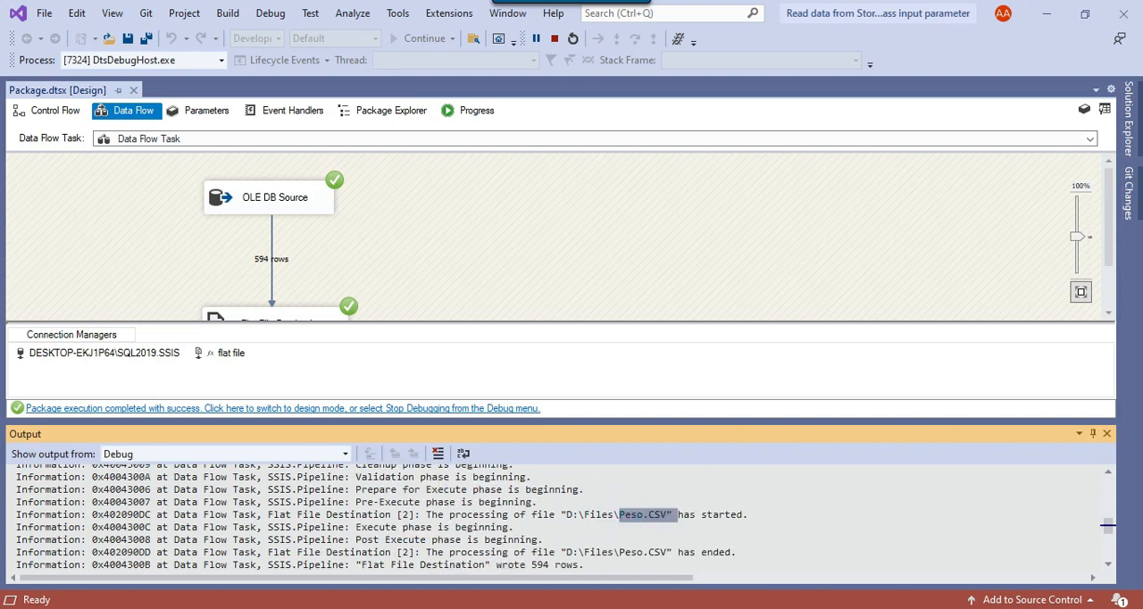
Switch to File Explorer and delete Ripple.CSV from the D:\Files folder
click(500, 608)
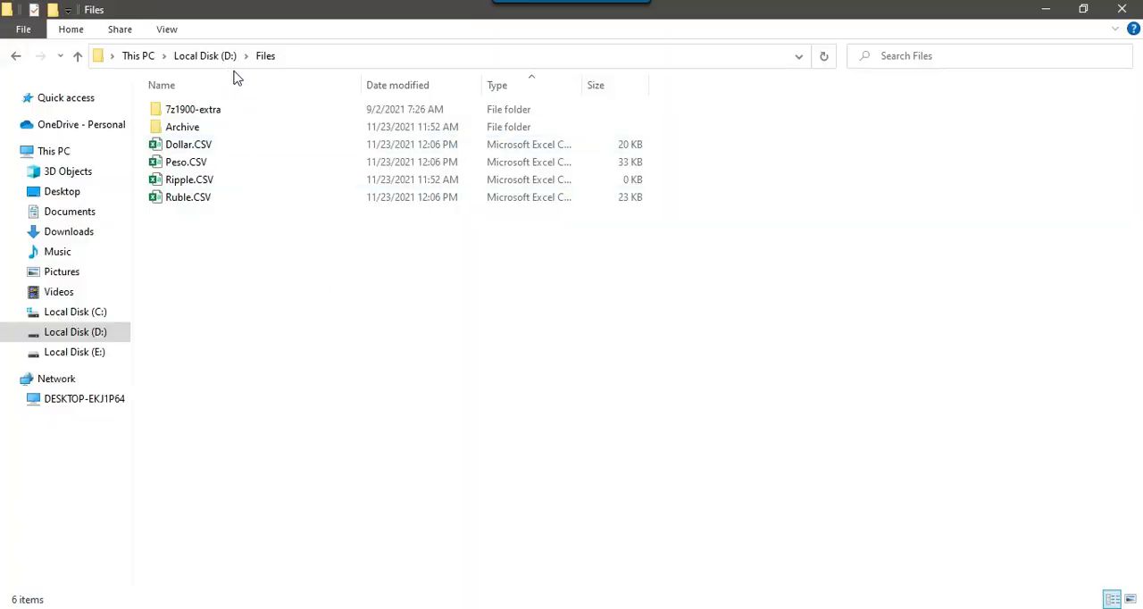
click(230, 186)
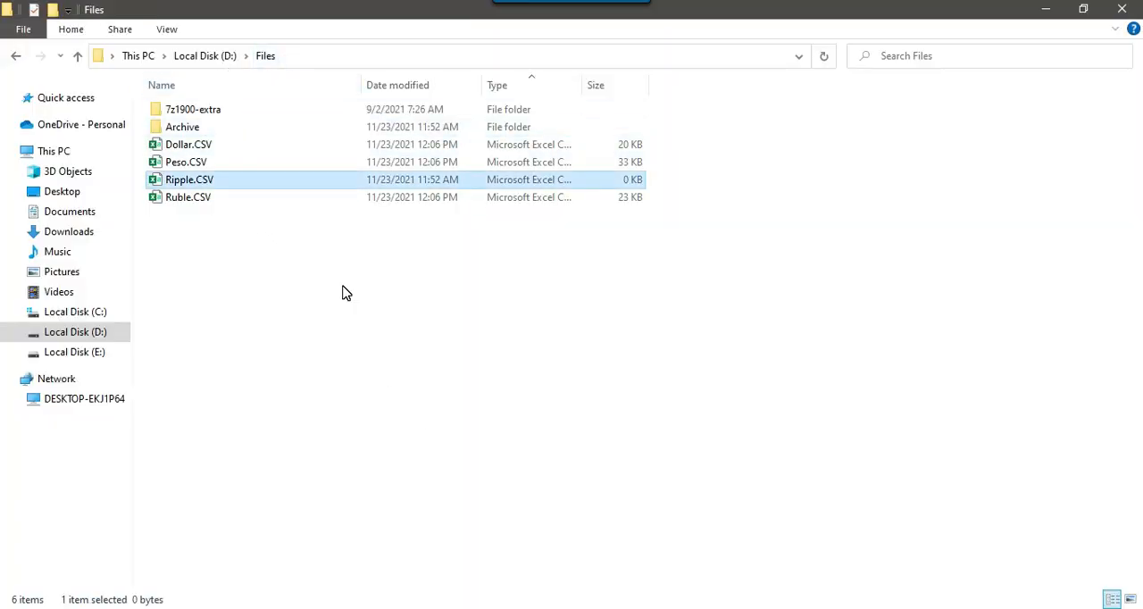
key(Delete)
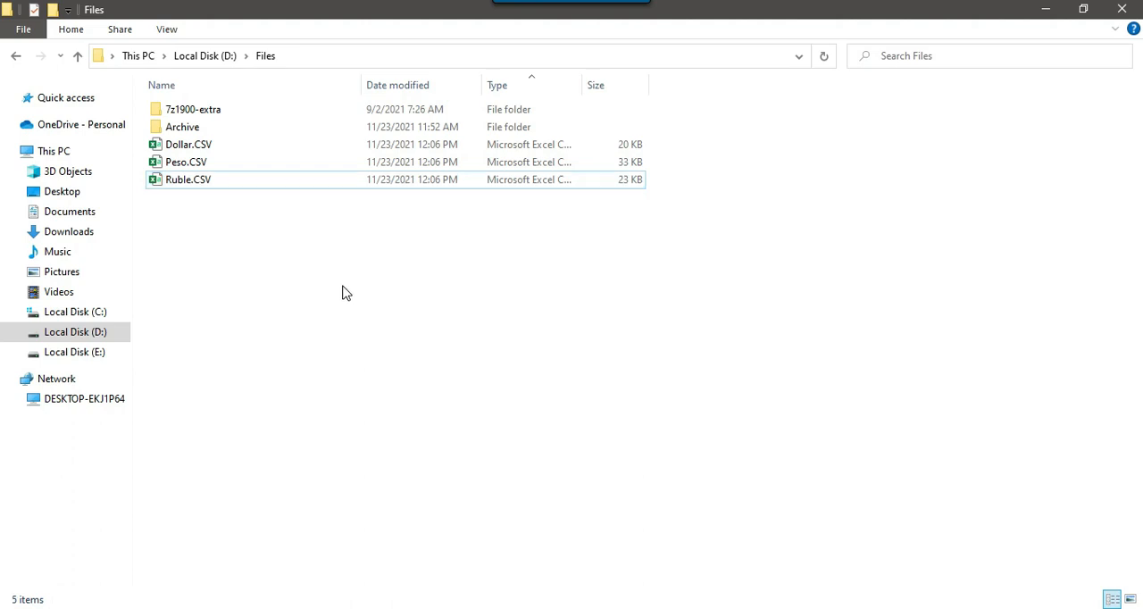
Open Dollar.CSV in Excel, check the currency of its rows and close it
drag(205, 228, 167, 147)
click(224, 218)
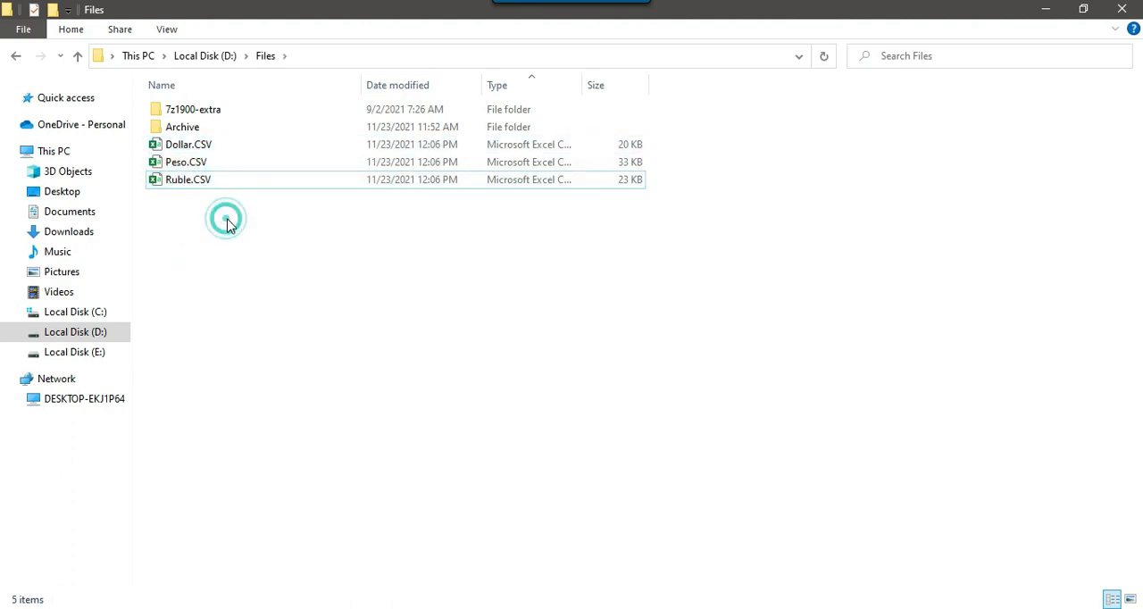
click(192, 148)
right_click(199, 146)
click(247, 149)
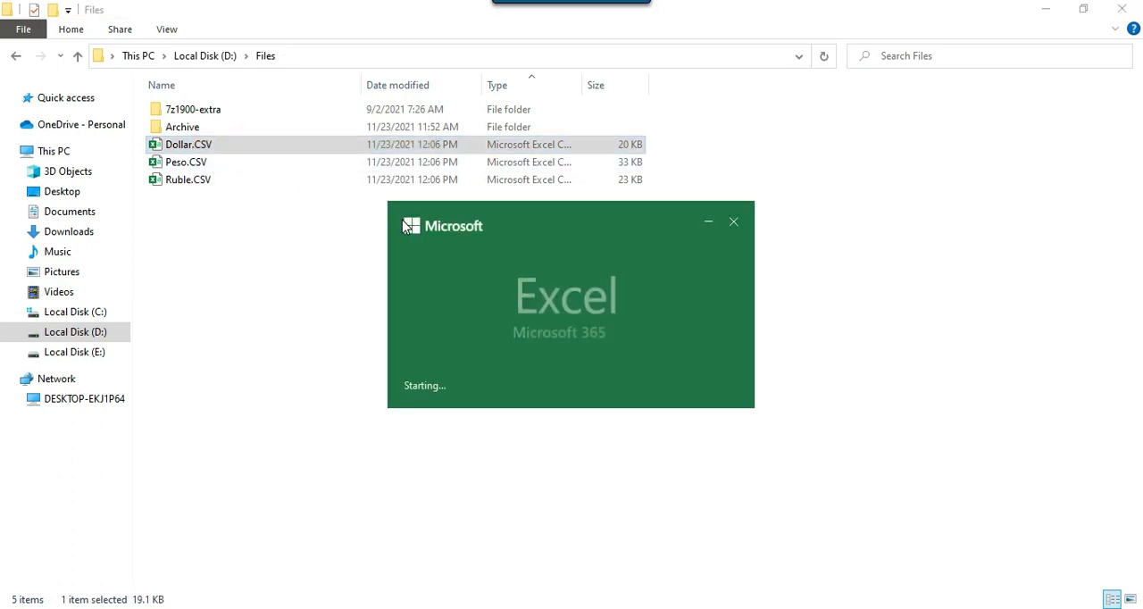
scroll(347, 394, down, 4)
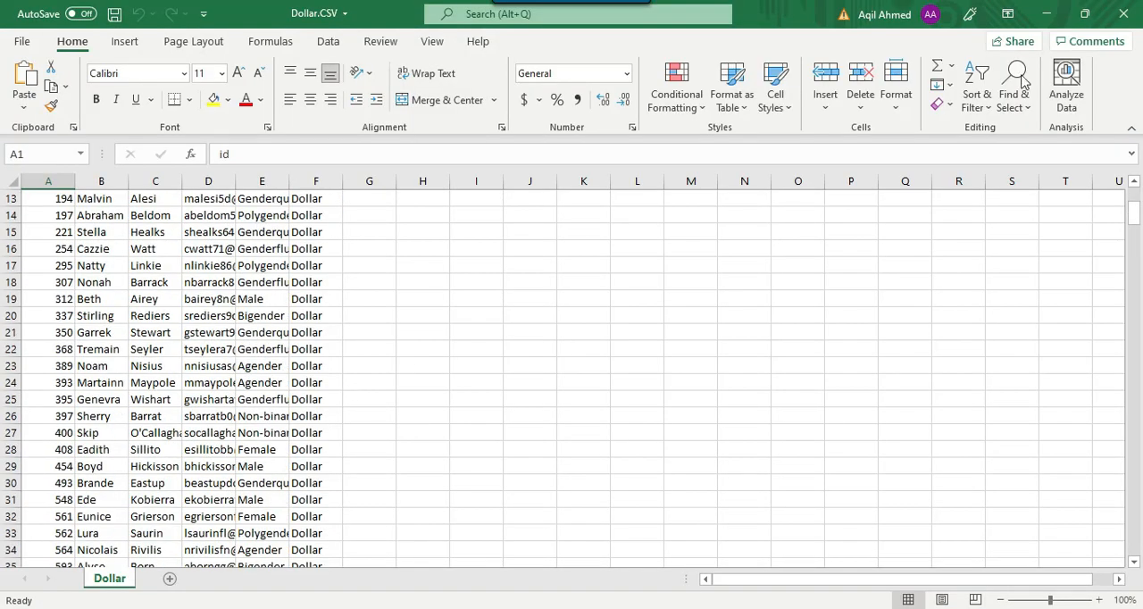
click(1124, 13)
Open Peso.CSV in Excel, check the currency of its rows and close it
click(194, 166)
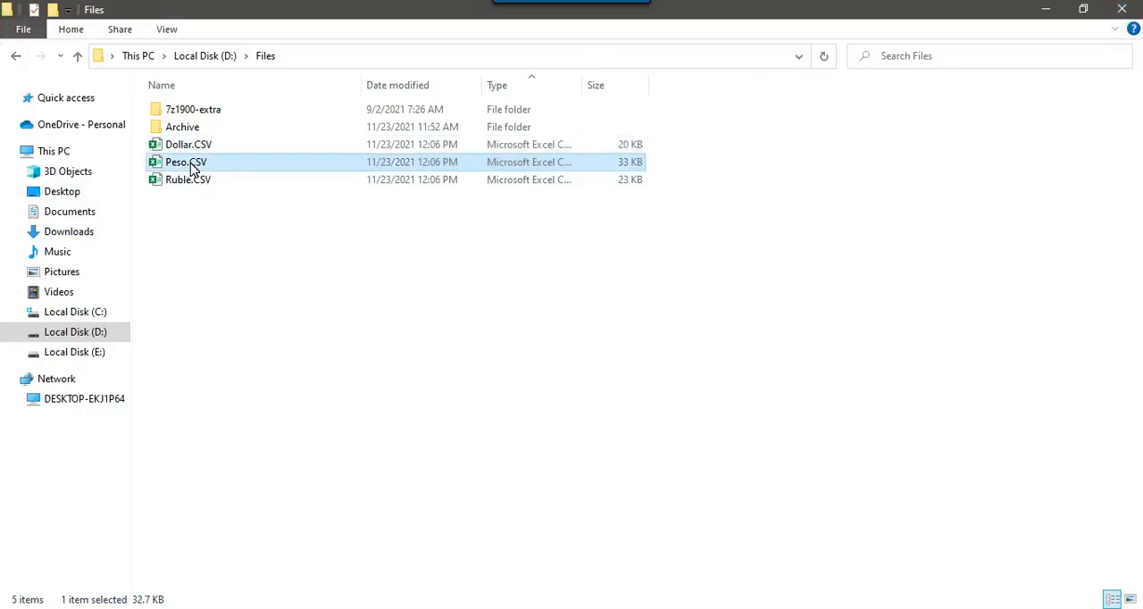
right_click(193, 163)
click(273, 146)
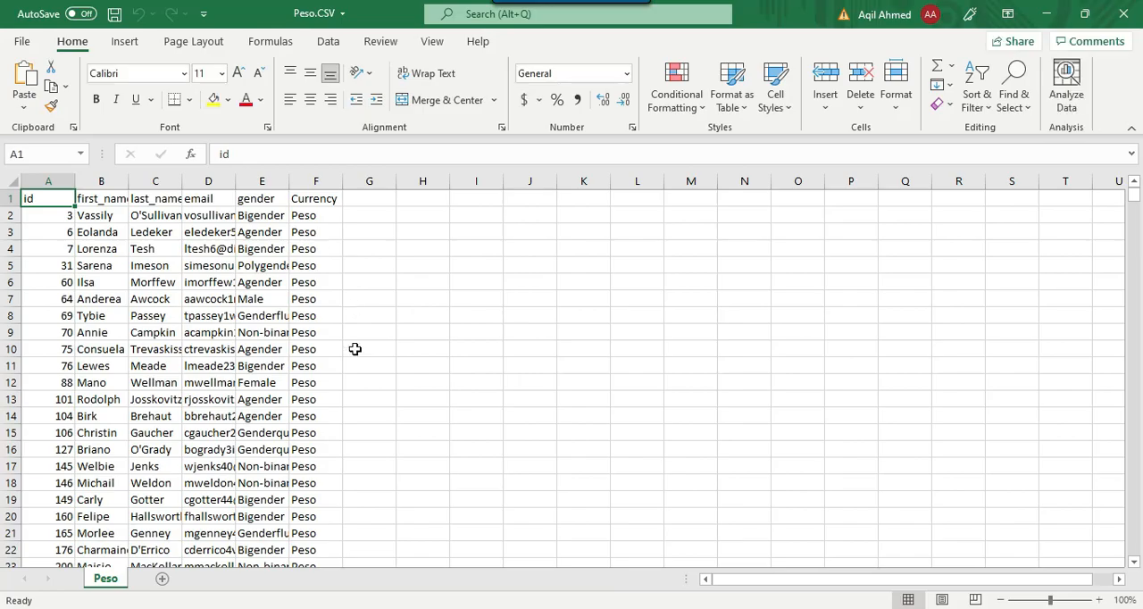
scroll(355, 346, down, 3)
click(1123, 14)
Open Ruble.CSV in Excel, check the currency of its rows and close it
click(187, 182)
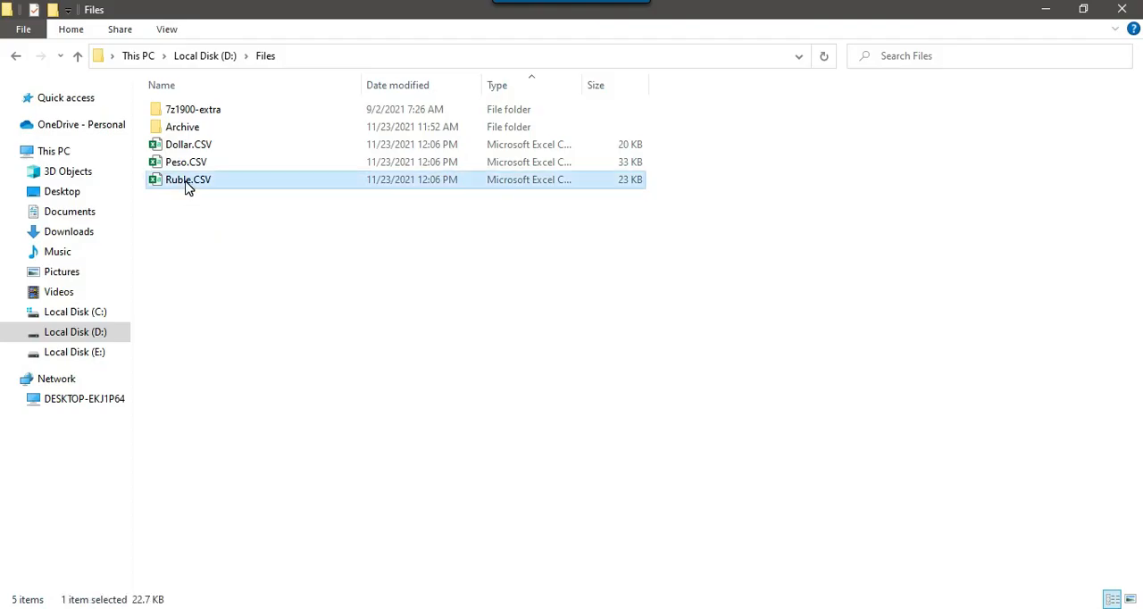
right_click(186, 181)
click(255, 149)
scroll(544, 212, down, 2)
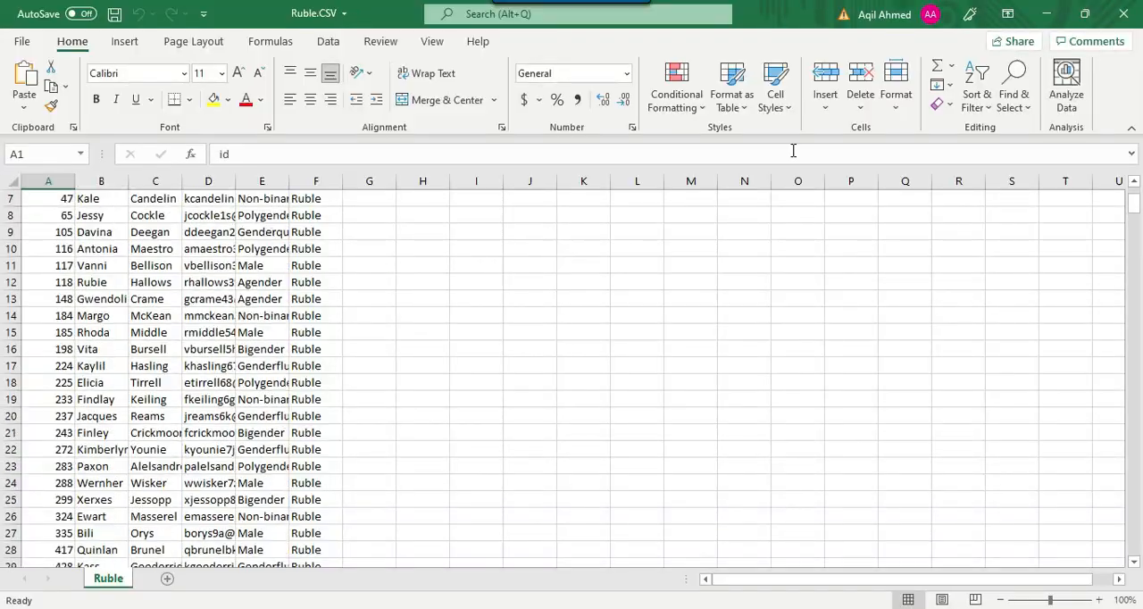
click(1123, 13)
drag(250, 250, 184, 143)
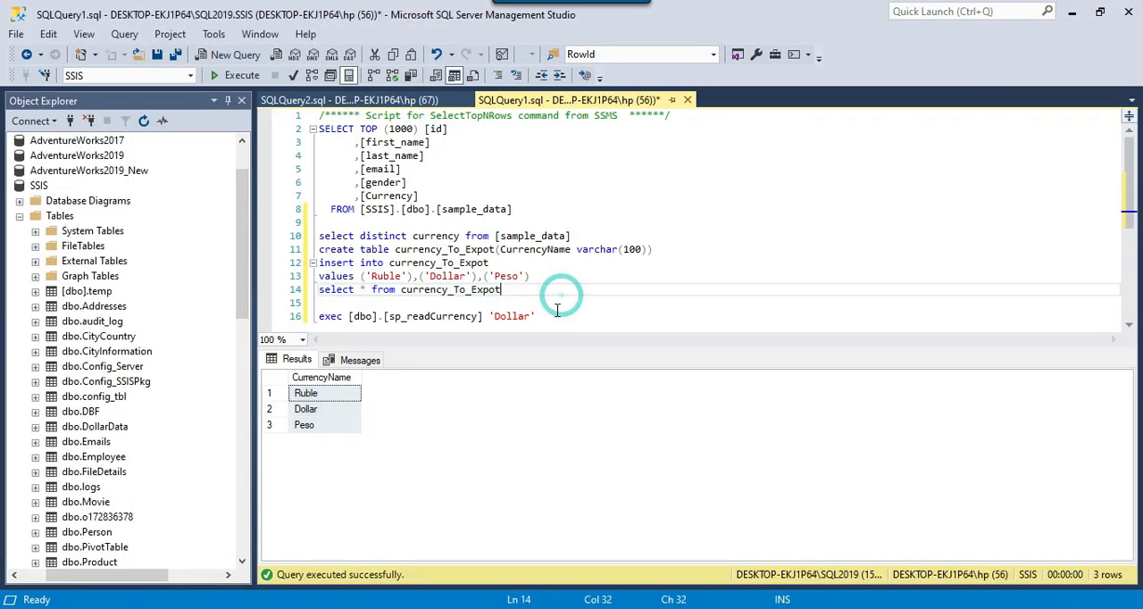
In SQL Server Management Studio, review the sp_readCurrency call and locate the dbo.sample_data table in the SSIS database
drag(562, 303, 483, 316)
click(604, 325)
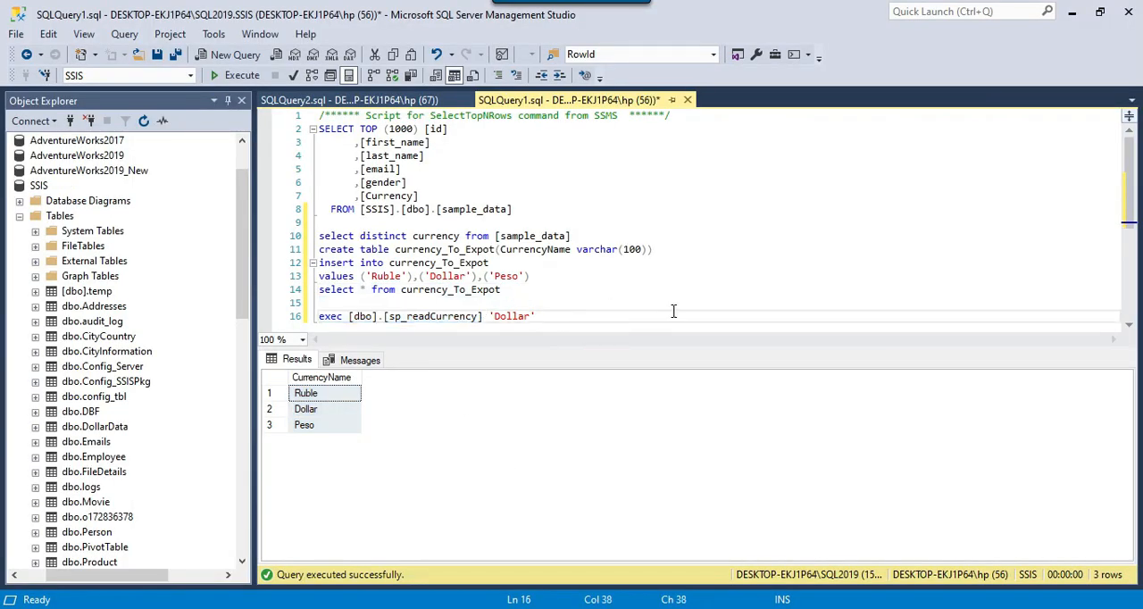
click(477, 236)
scroll(127, 340, down, 4)
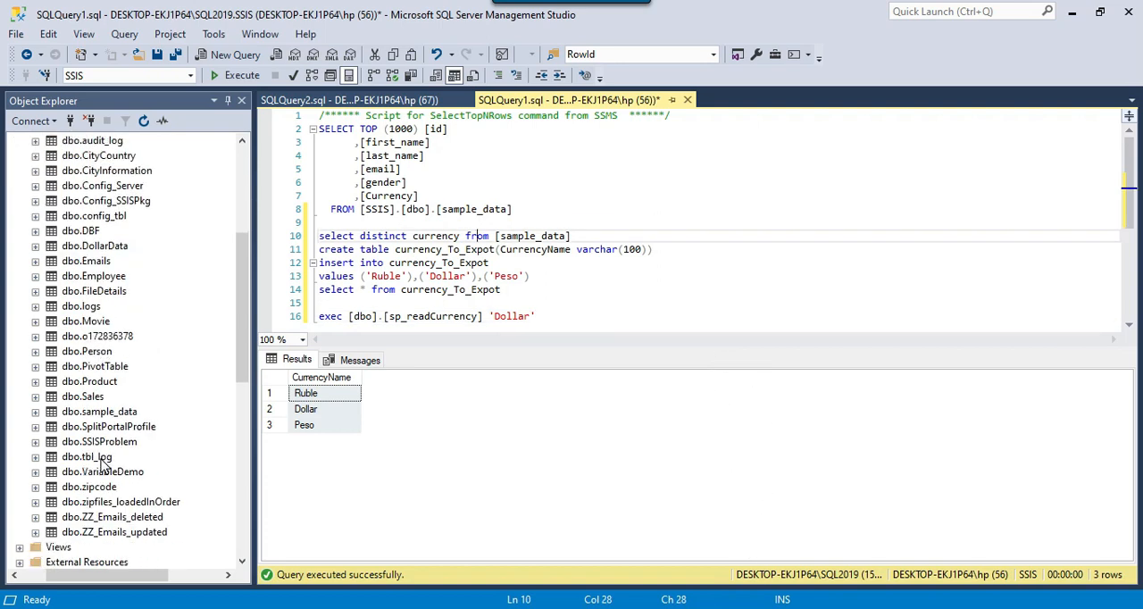
click(107, 412)
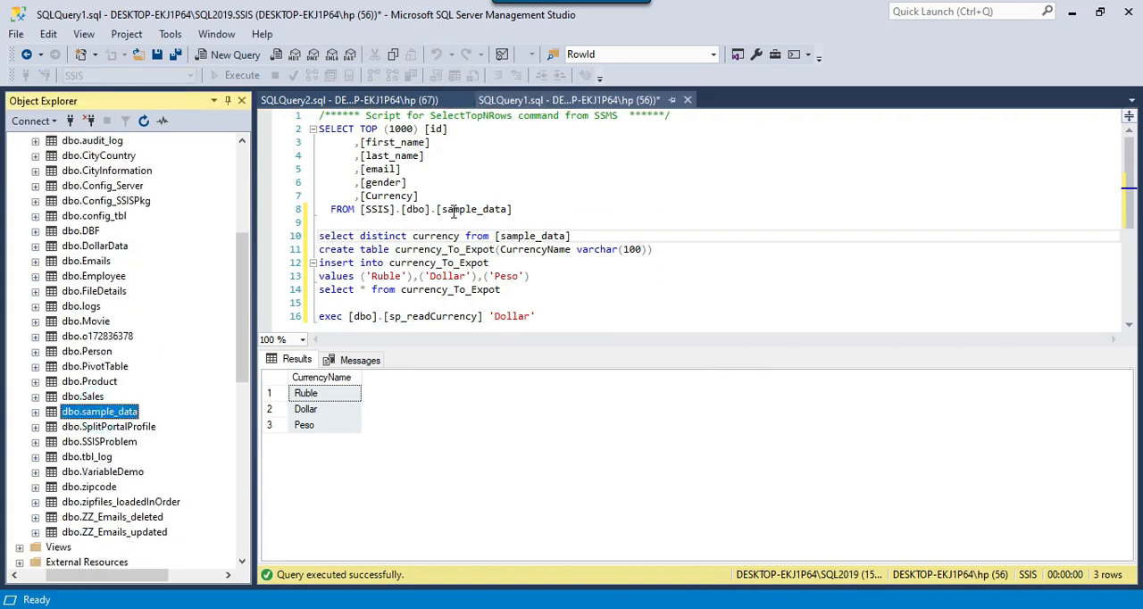
Review the SQLQuery1 statements that list the distinct currencies and create, fill and select from the currency_To_Expot table
click(536, 211)
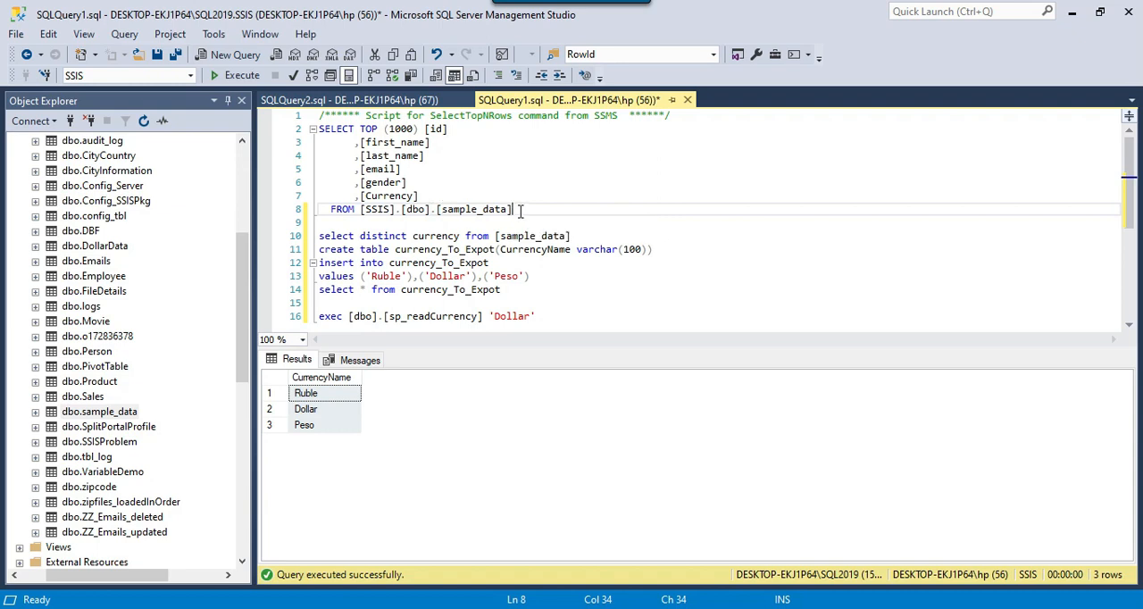
scroll(521, 210, down, 1)
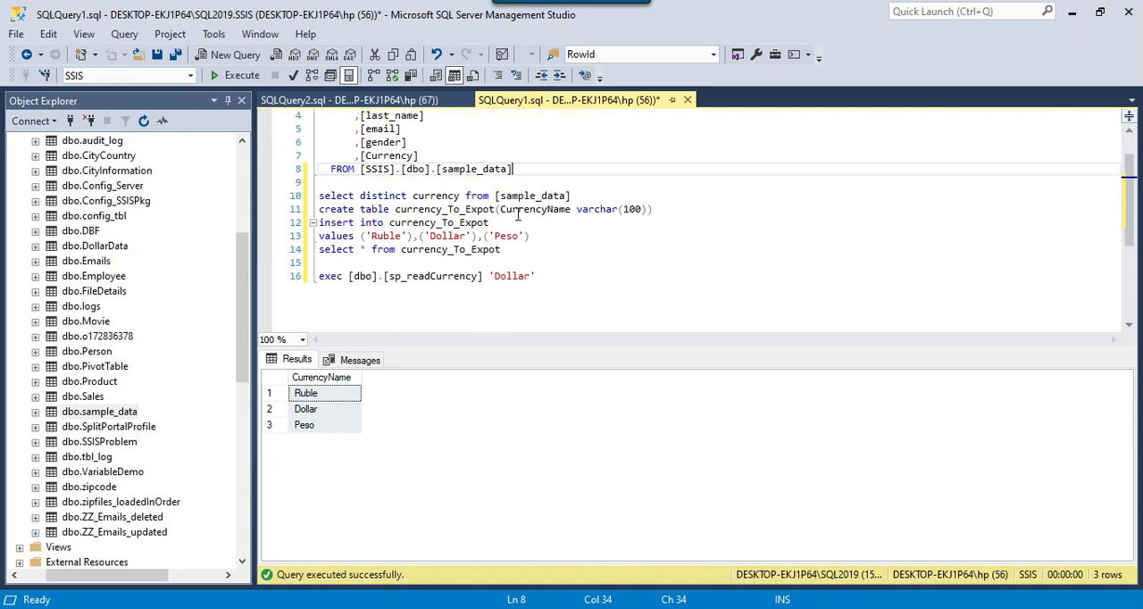
click(390, 197)
click(320, 194)
drag(320, 195, 495, 225)
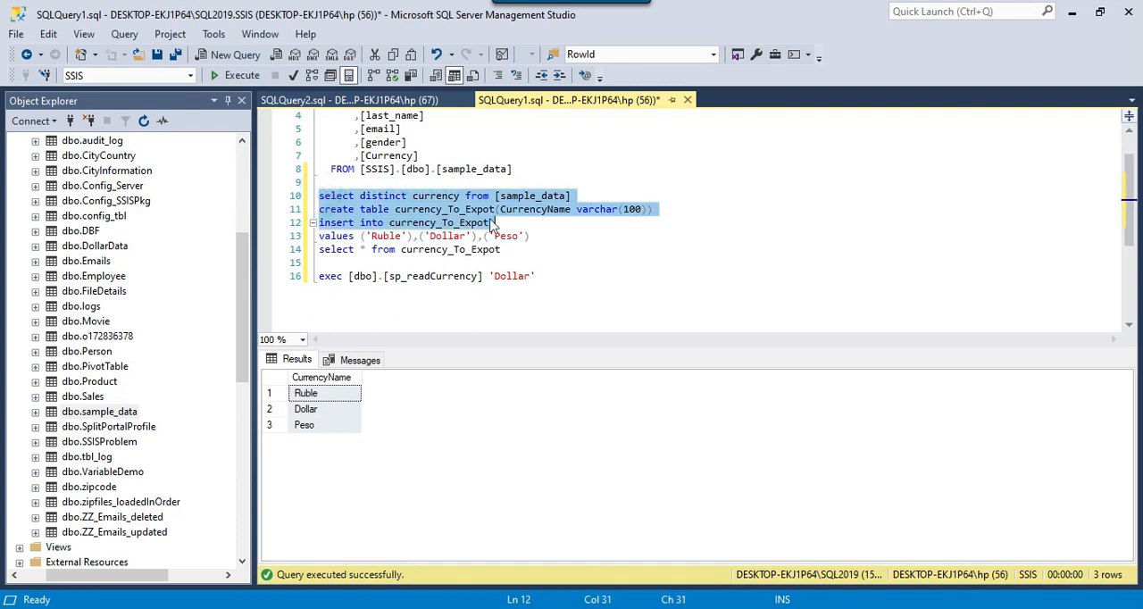
double_click(446, 210)
drag(533, 255, 320, 196)
Review the create script of the sp_readCurrency procedure in SQLQuery2, and return to the SQLQuery1 script
key(ctrl+Tab)
click(441, 348)
drag(389, 343, 321, 249)
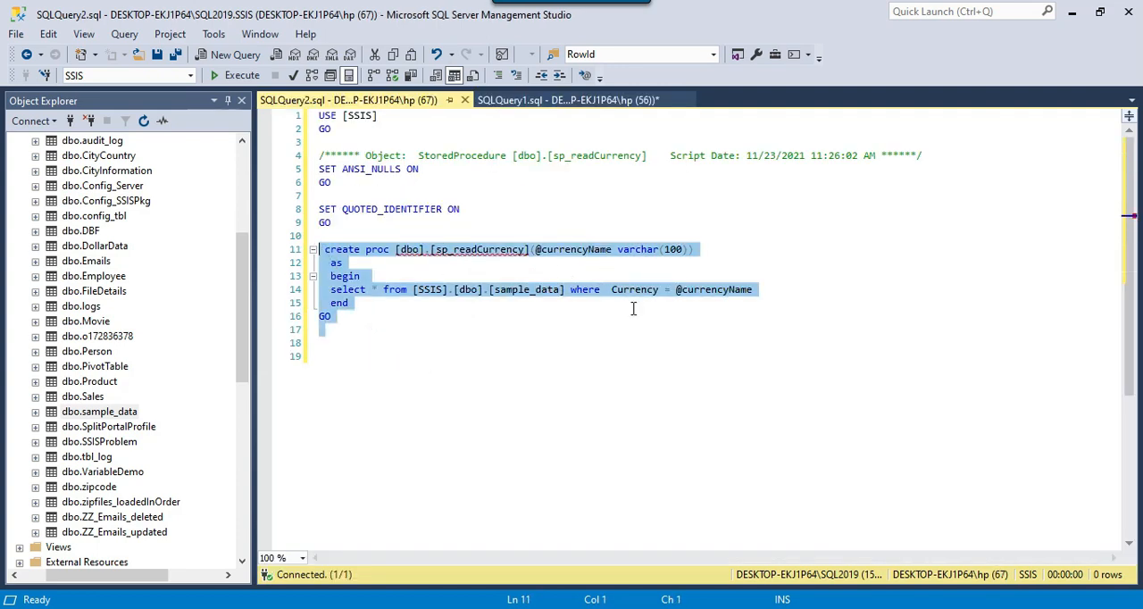
click(556, 102)
click(632, 256)
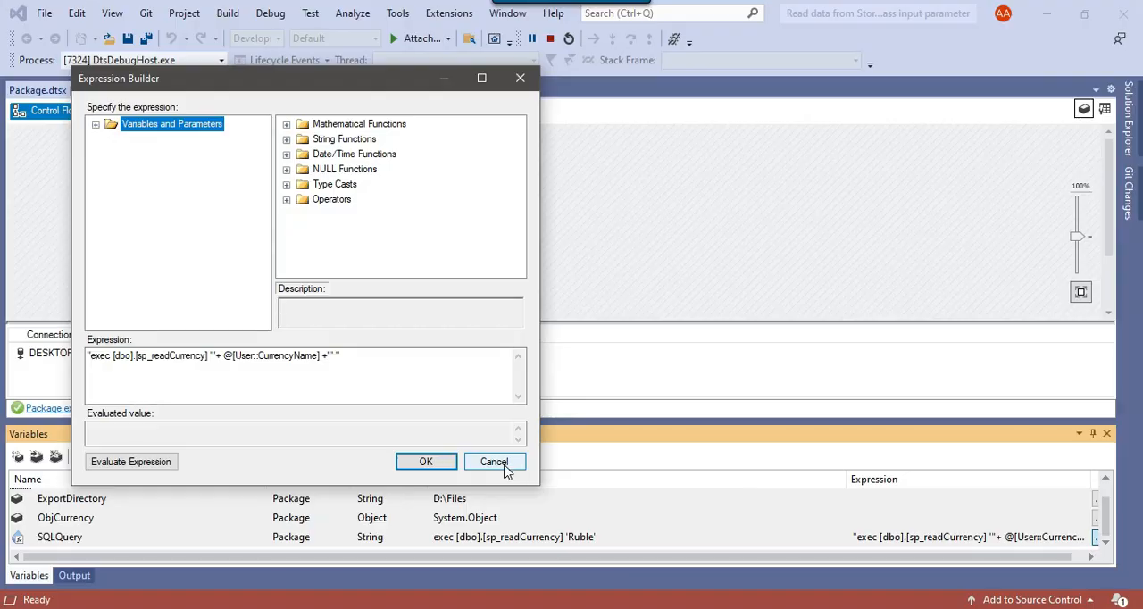
Switch to Visual Studio, inspect the SQLQuery variable's expression without changing it, and close the variables list
click(503, 466)
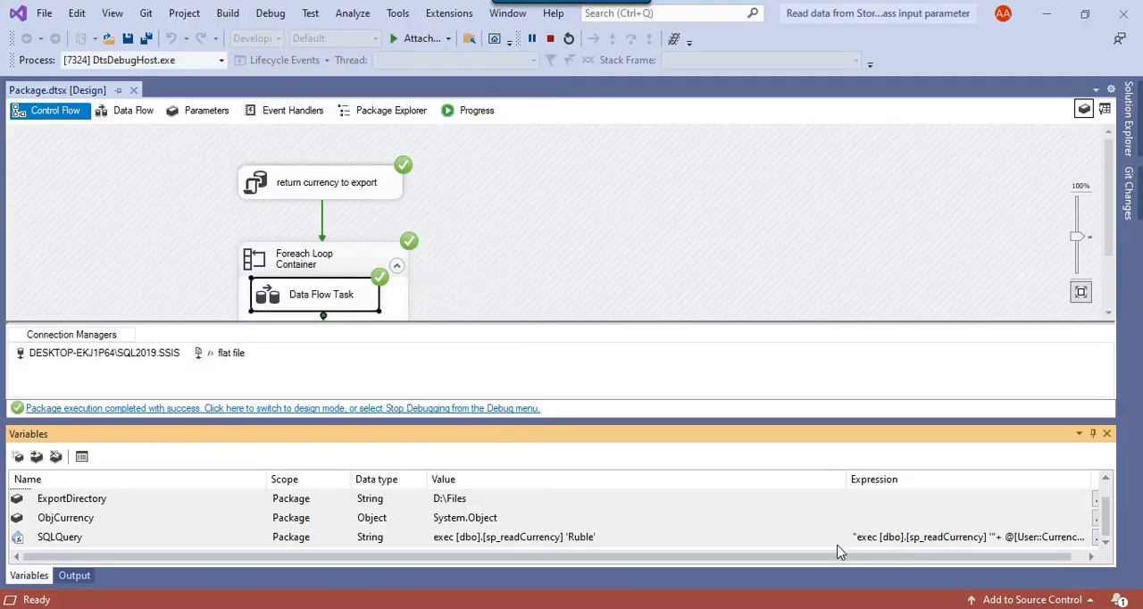
click(1009, 542)
click(1099, 541)
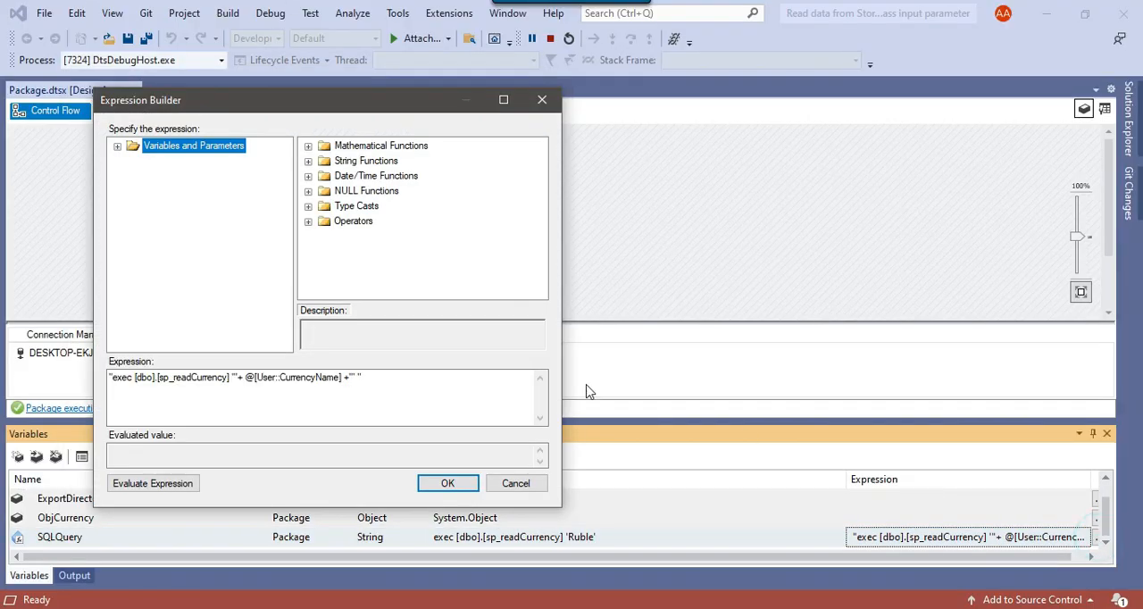
click(534, 482)
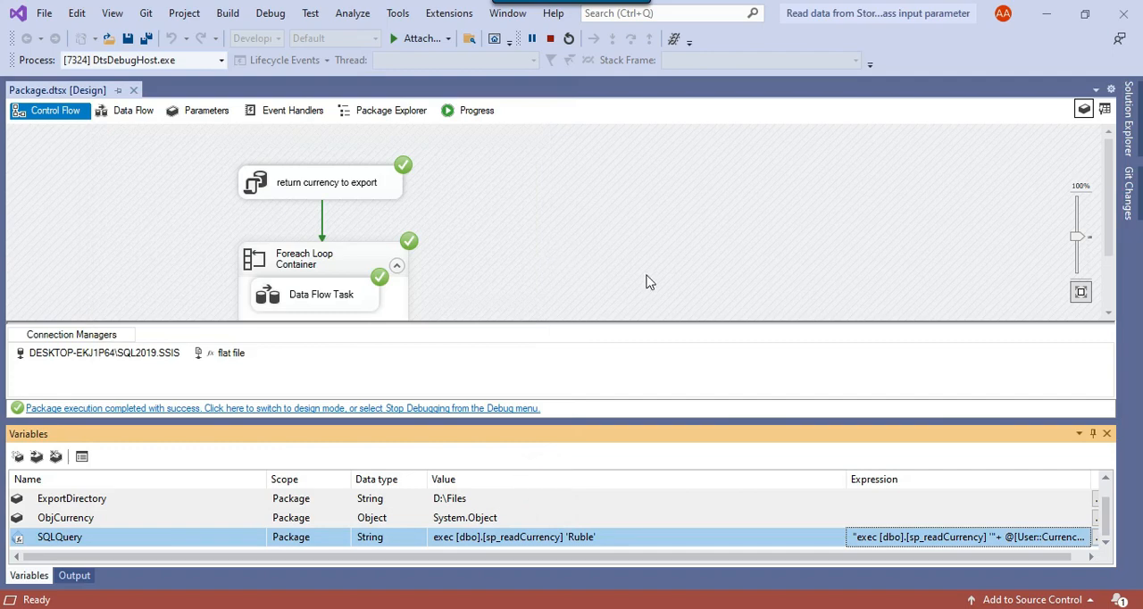
click(1107, 434)
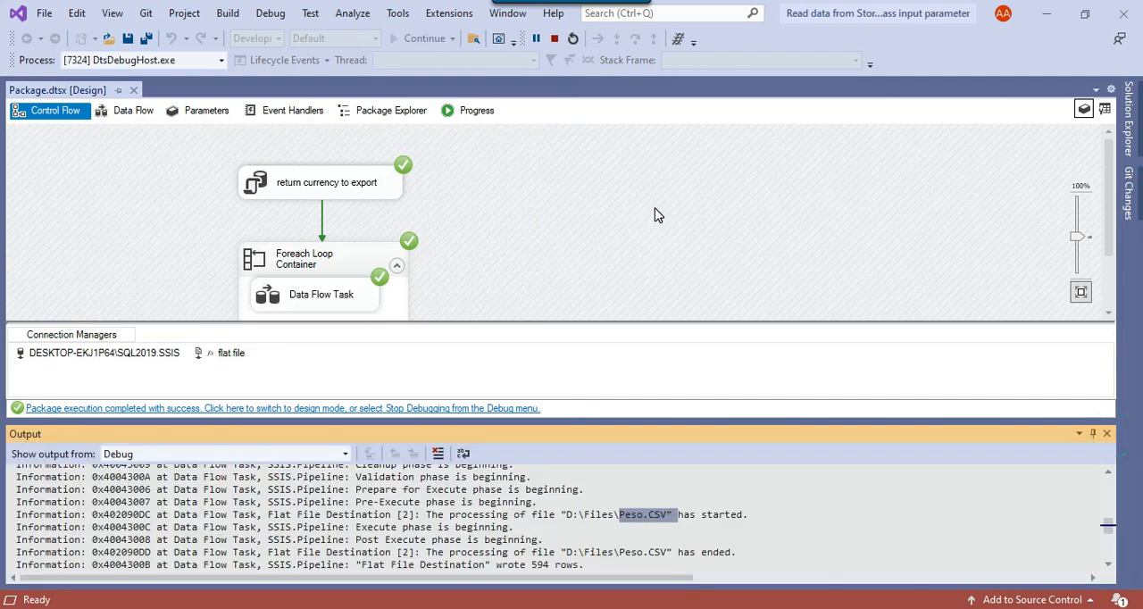